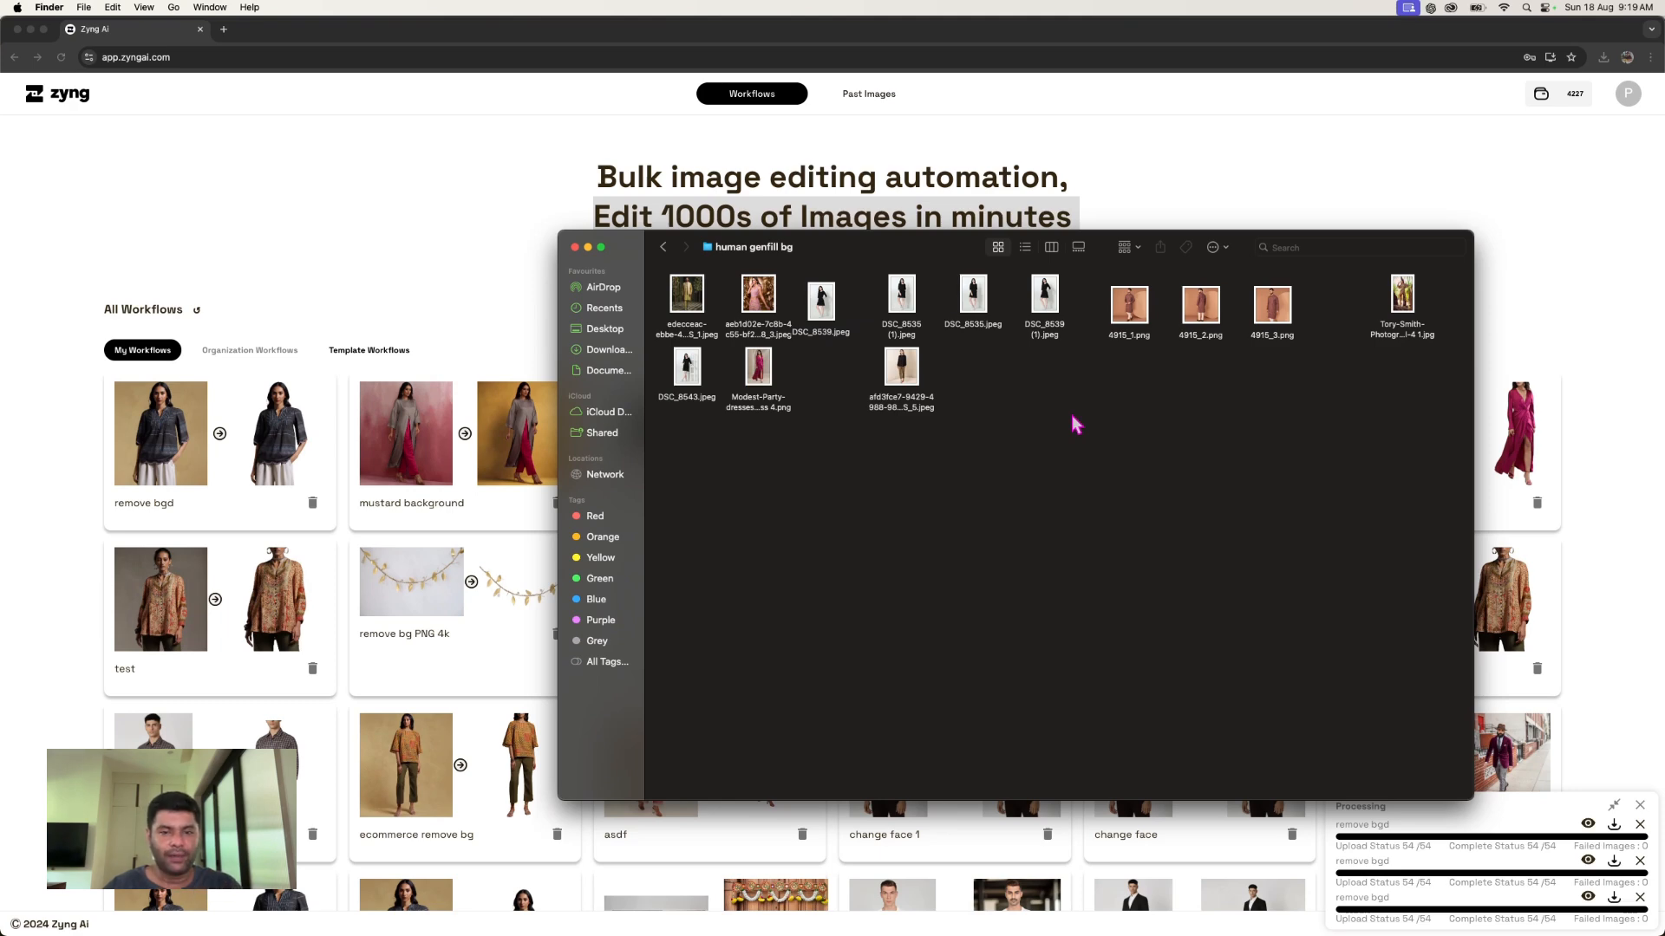
- Show the human genfill bg folder in gallery view and look through its fashion photos
{"action": "left_click", "coordinate": [1079, 248]}
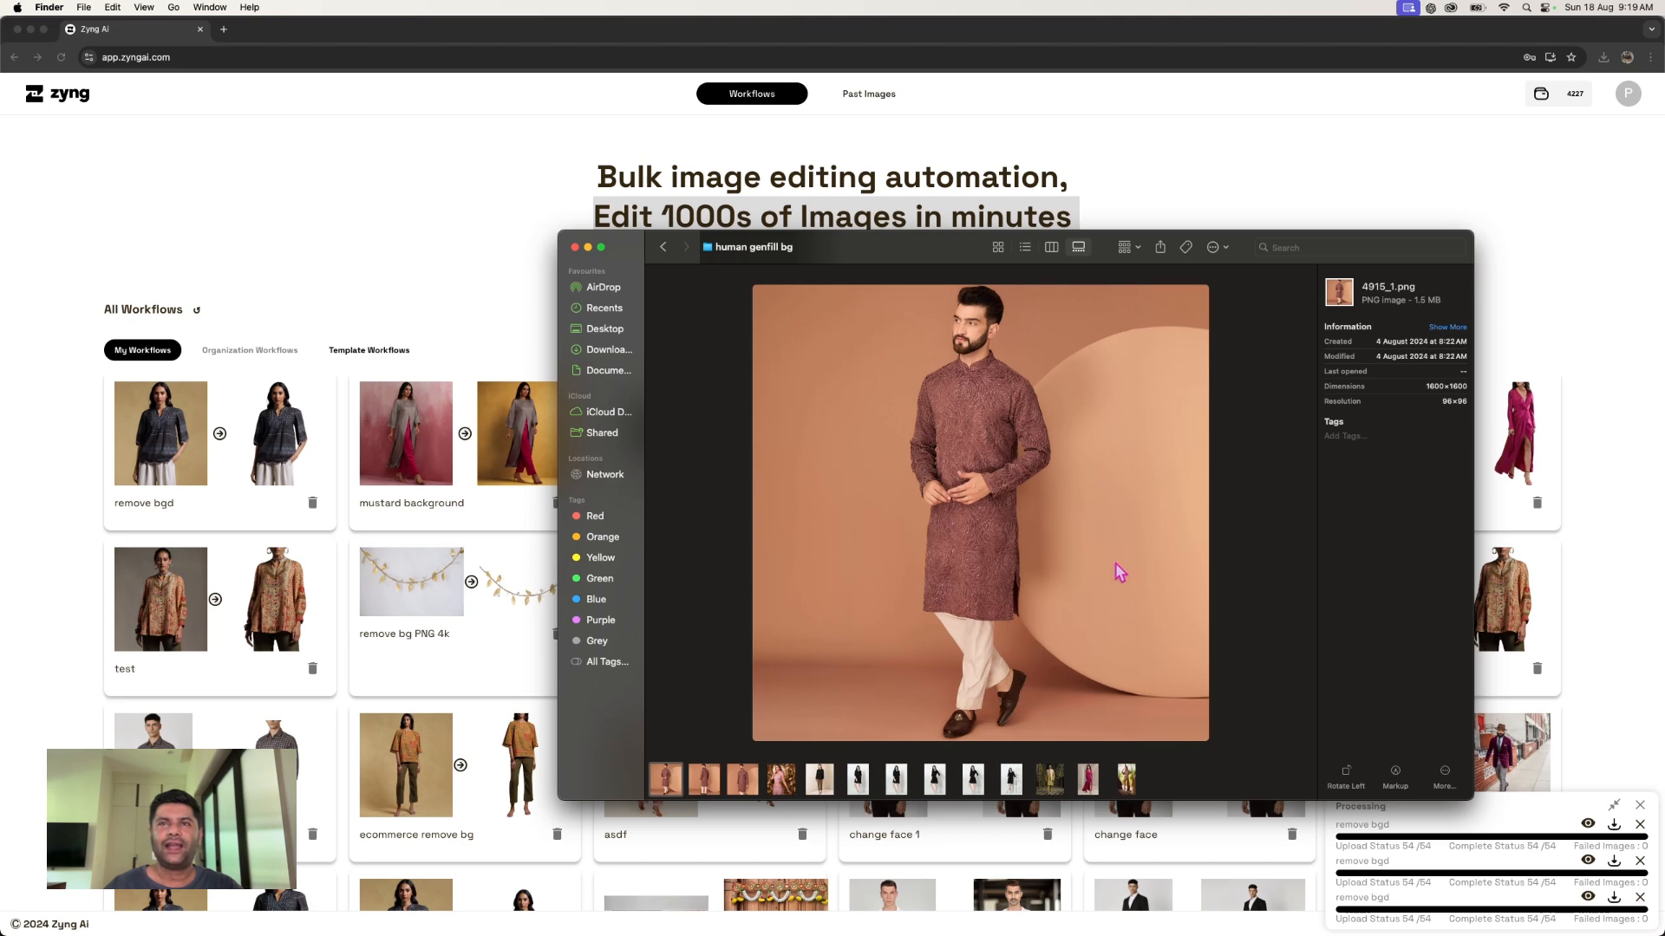
{"action": "key", "text": "Right"}
{"action": "key", "text": "Right"}
{"action": "key", "text": "Right"}
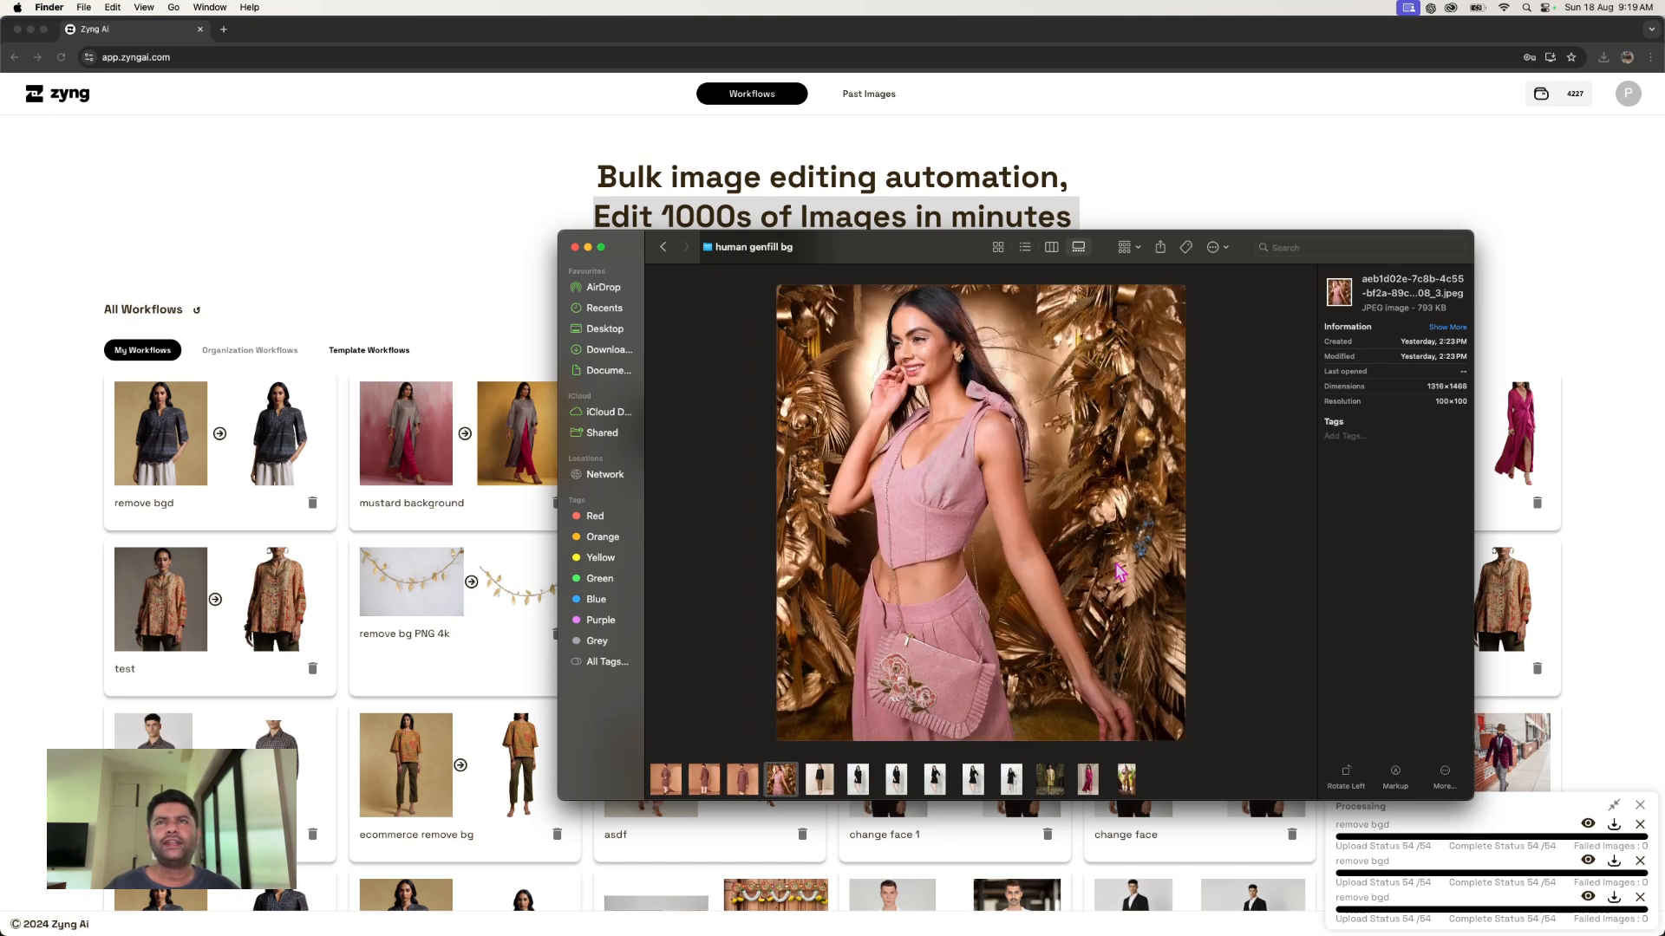
{"action": "key", "text": "Right"}
{"action": "key", "text": "Right"}
{"action": "key", "text": "Right"}
{"action": "key", "text": "Right"}
{"action": "key", "text": "Right"}
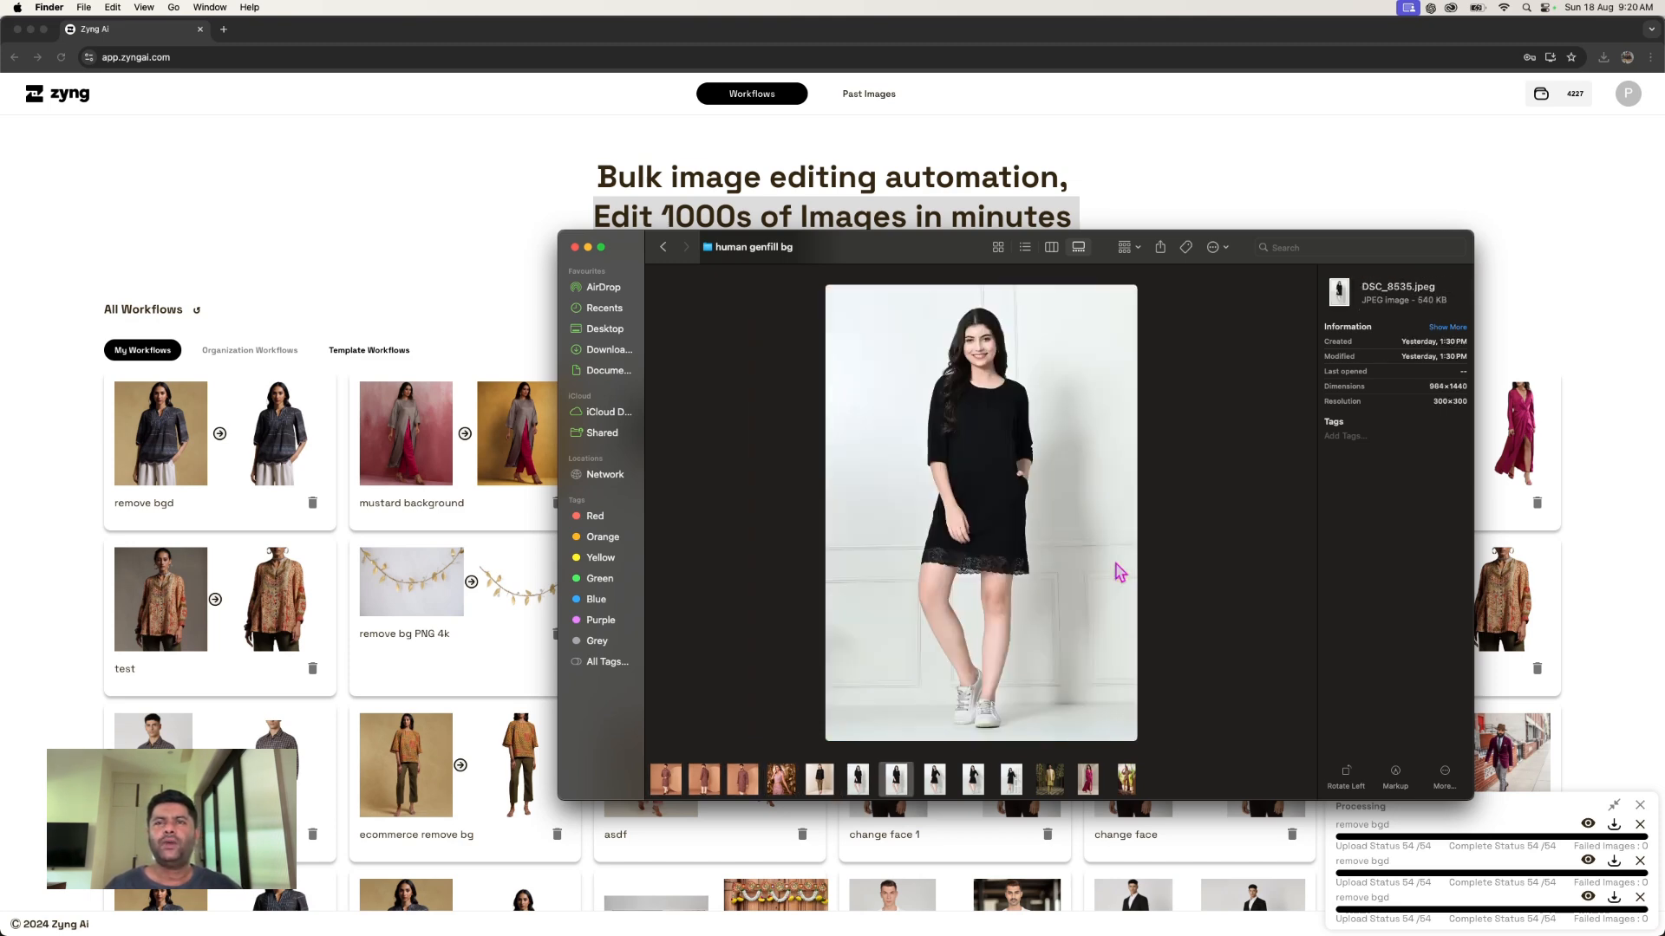
{"action": "key", "text": "Right"}
{"action": "key", "text": "Right"}
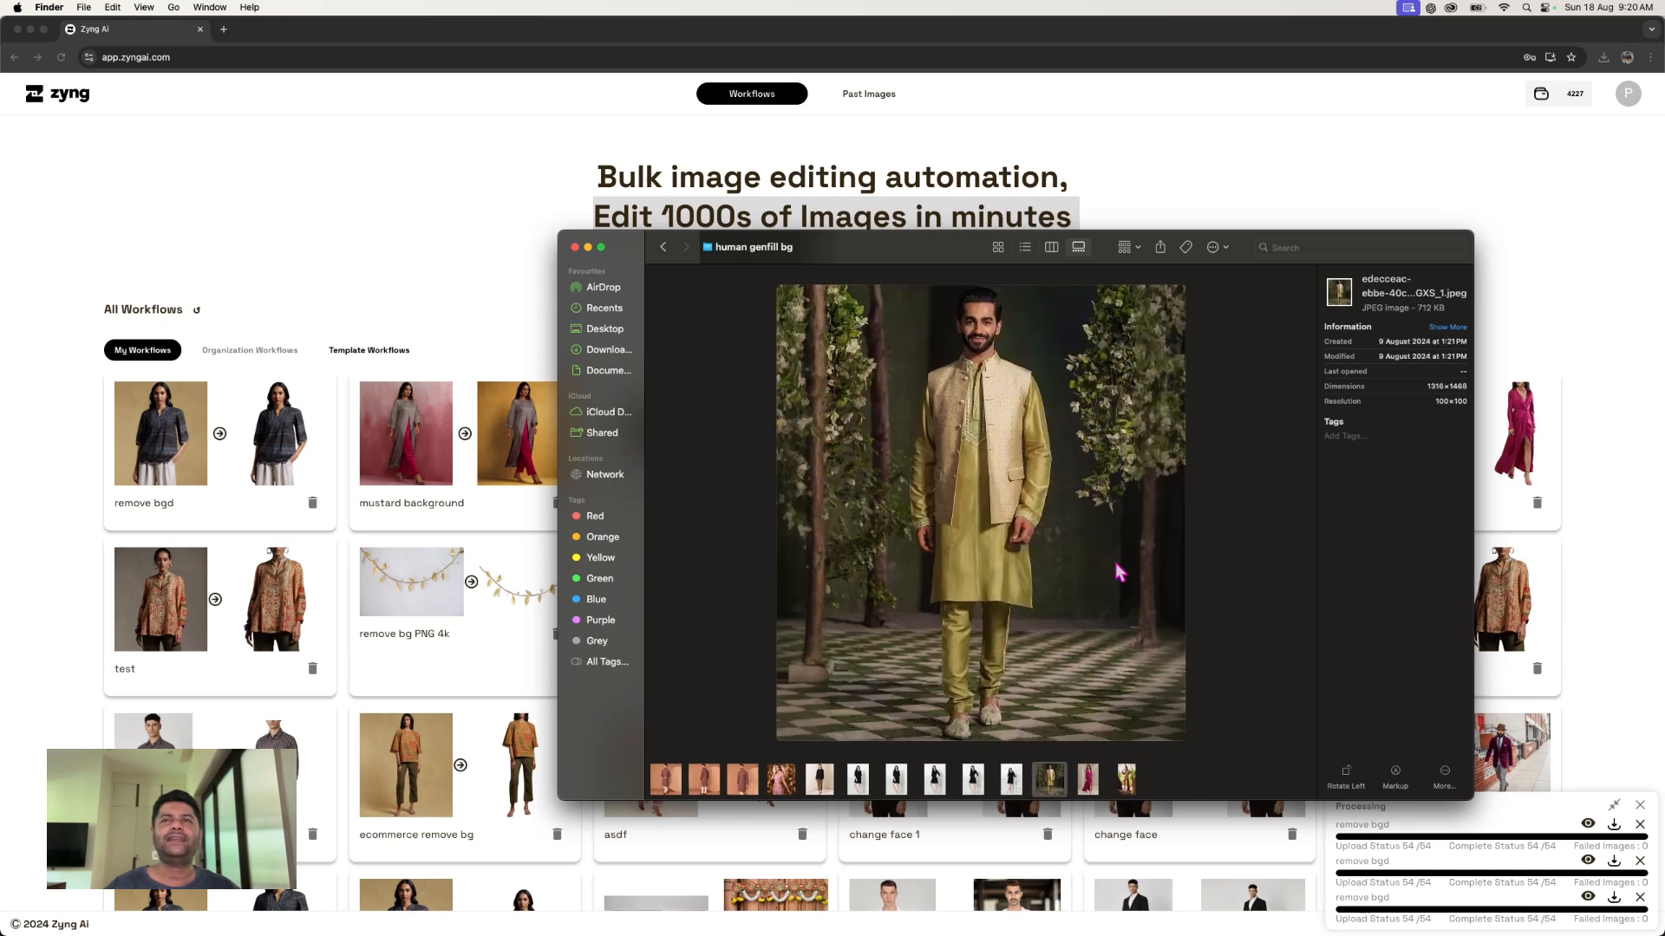
{"action": "key", "text": "Right"}
{"action": "key", "text": "Right"}
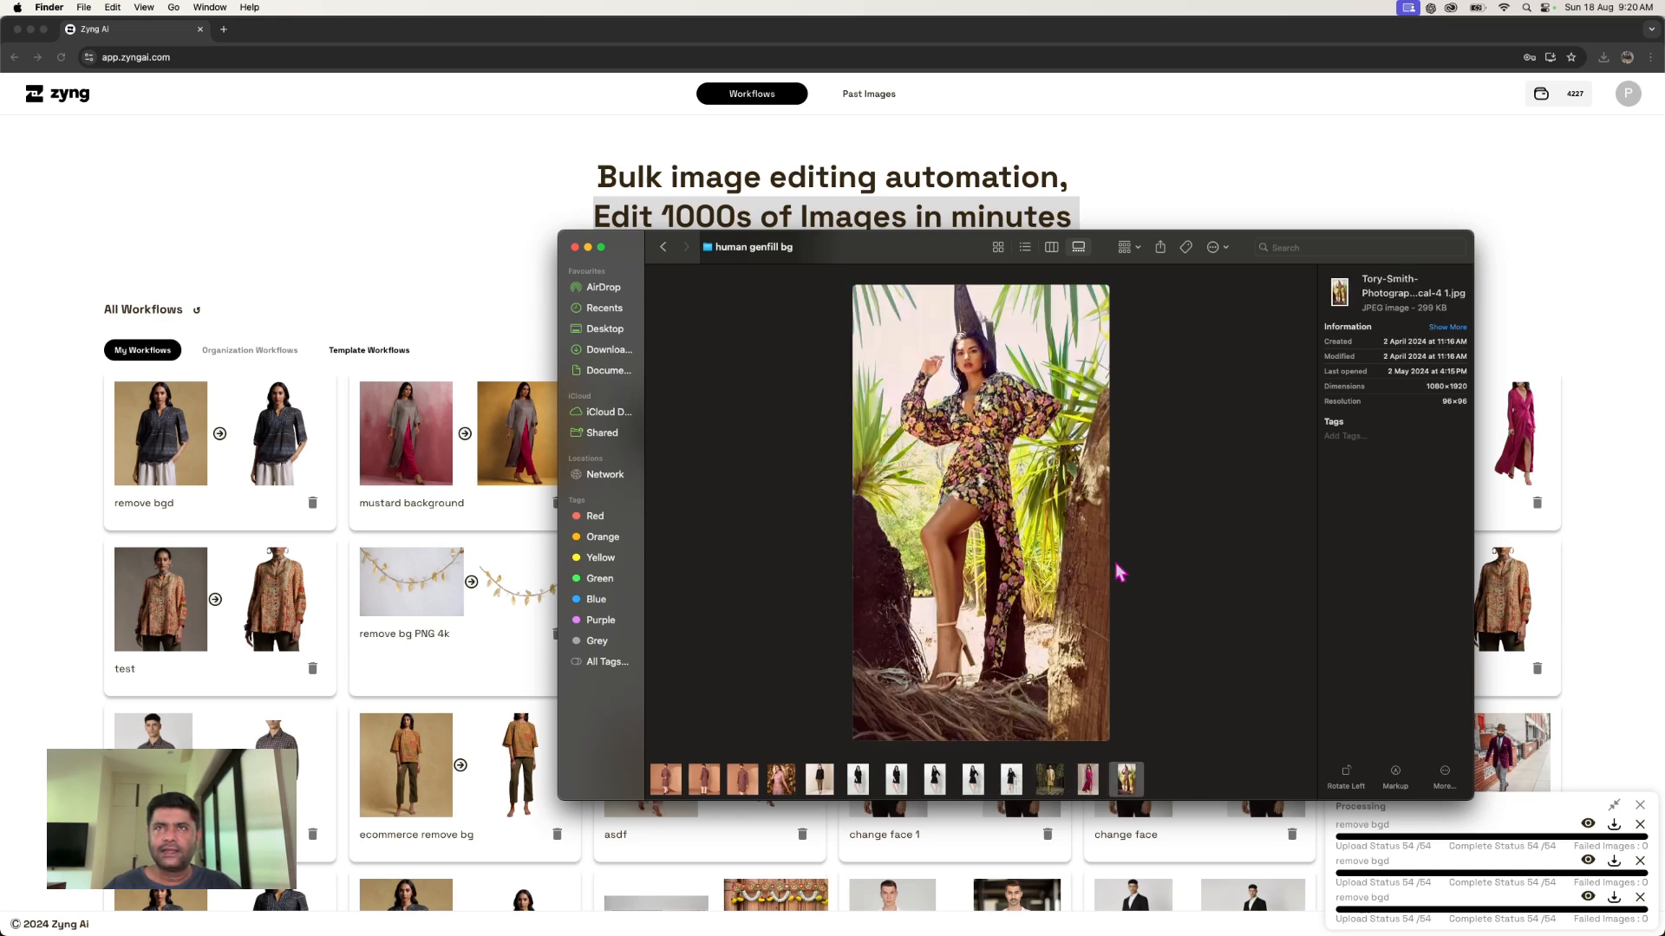
{"action": "key", "text": "Left"}
{"action": "key", "text": "Left"}
{"action": "key", "text": "Left"}
{"action": "key", "text": "Left"}
{"action": "key", "text": "Left"}
{"action": "key", "text": "Left"}
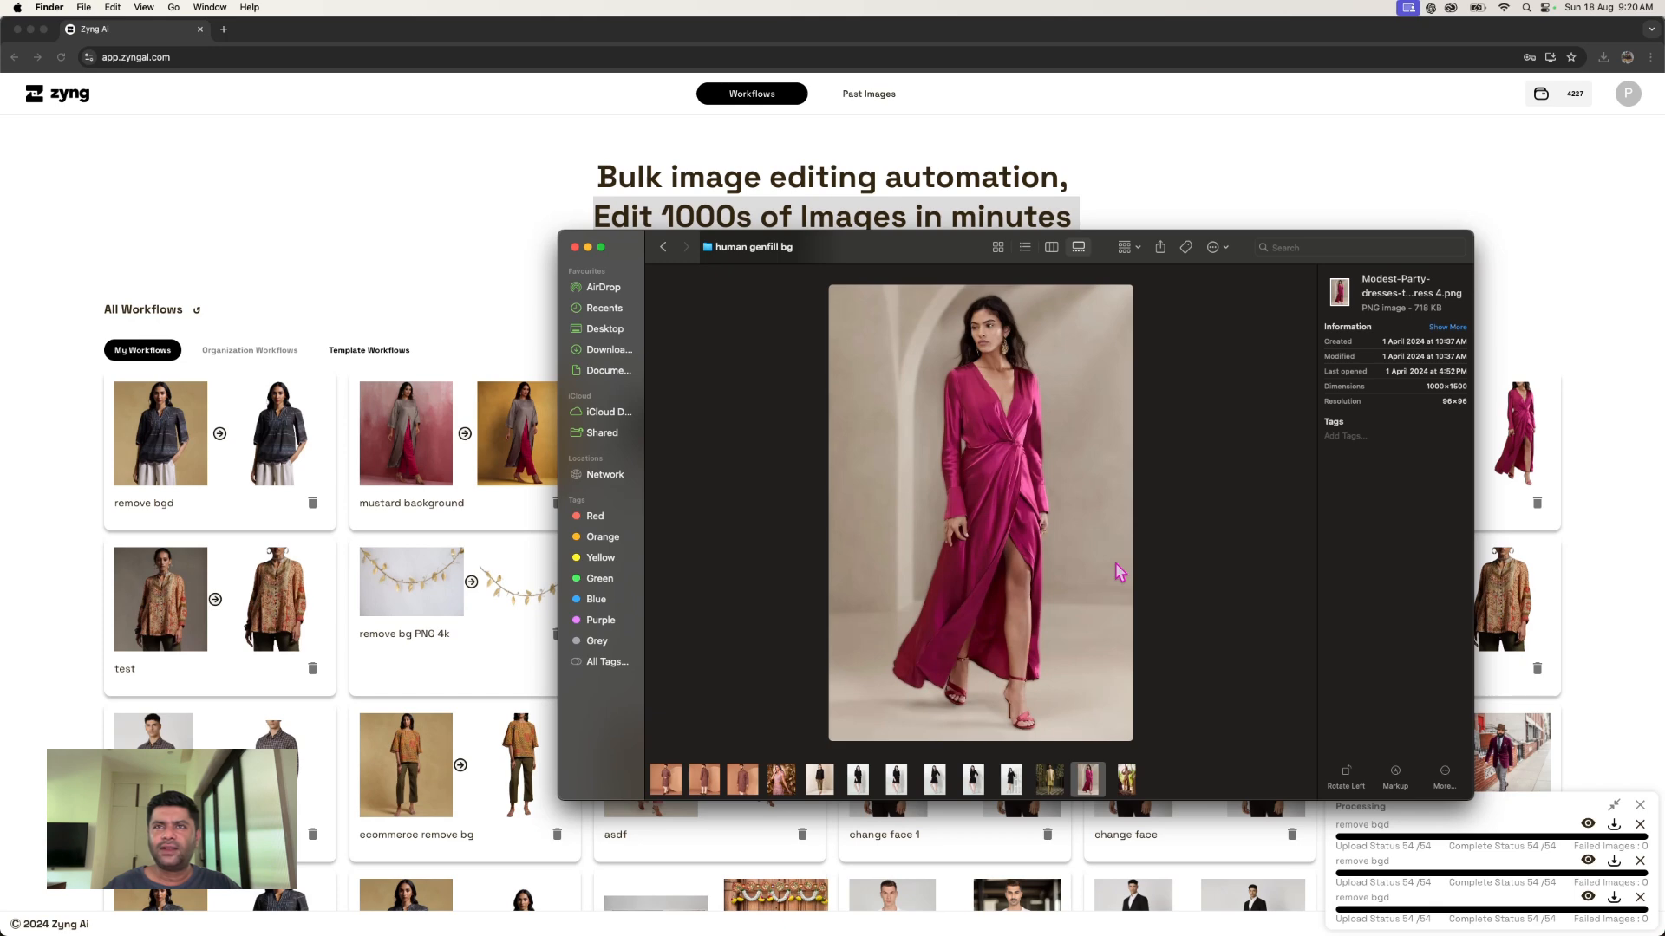
{"action": "key", "text": "Left"}
{"action": "key", "text": "Left"}
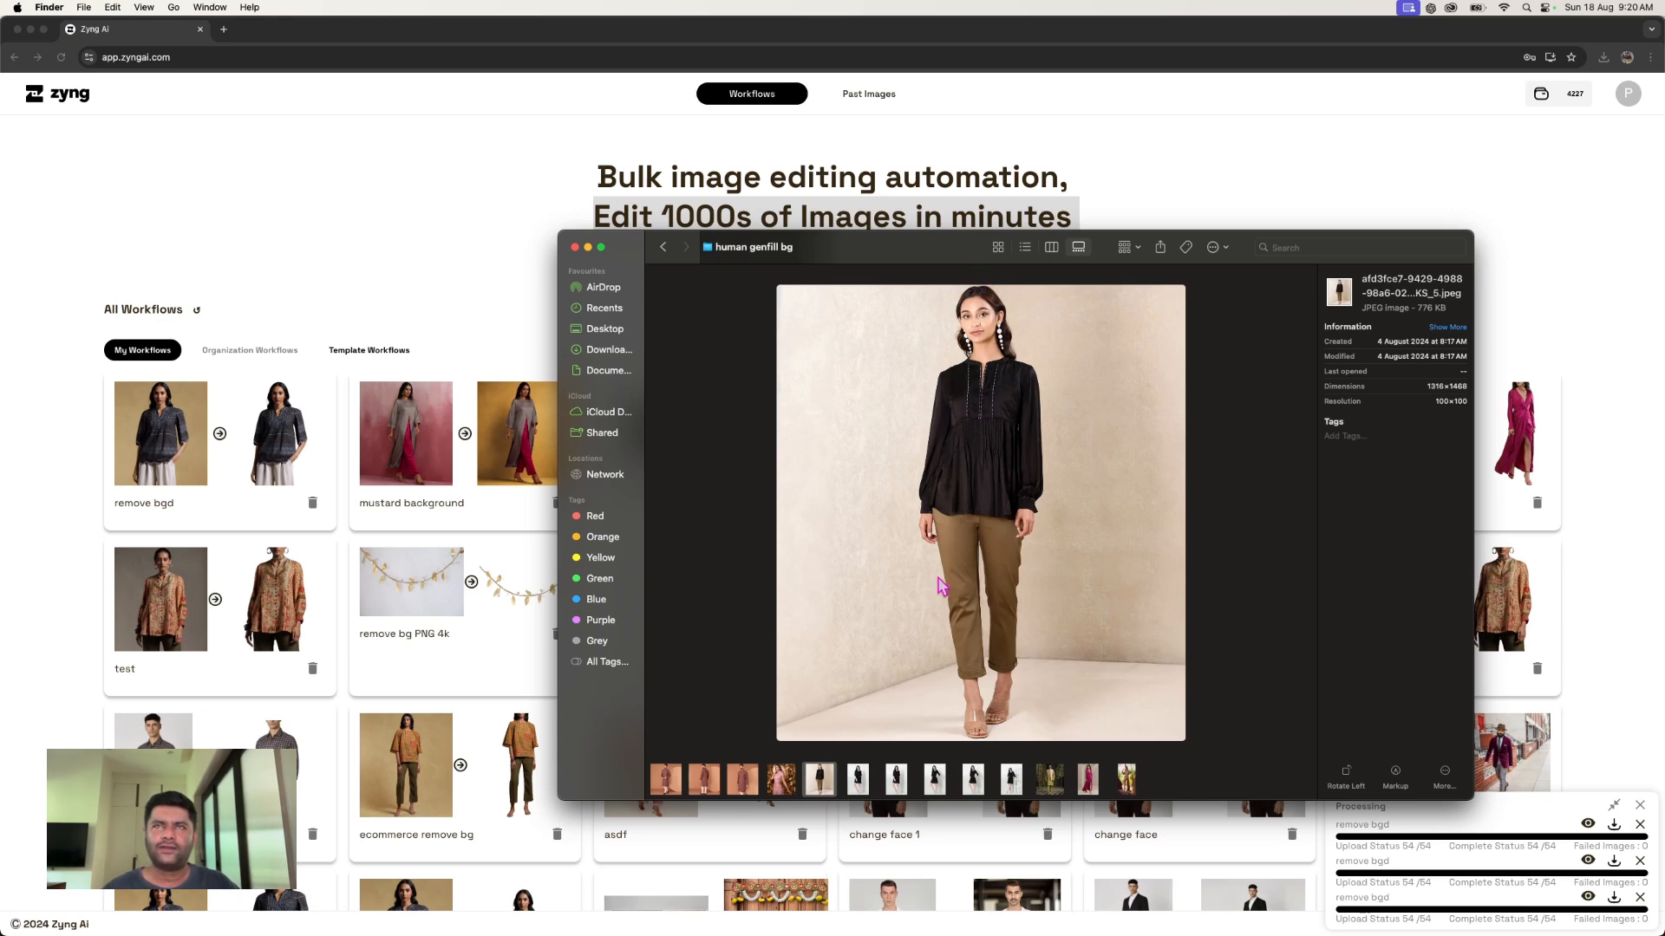
- Compare the photos in the folder again, from the 4915 series to the black dress shots, and put the folder window away
{"action": "left_click", "coordinate": [751, 777]}
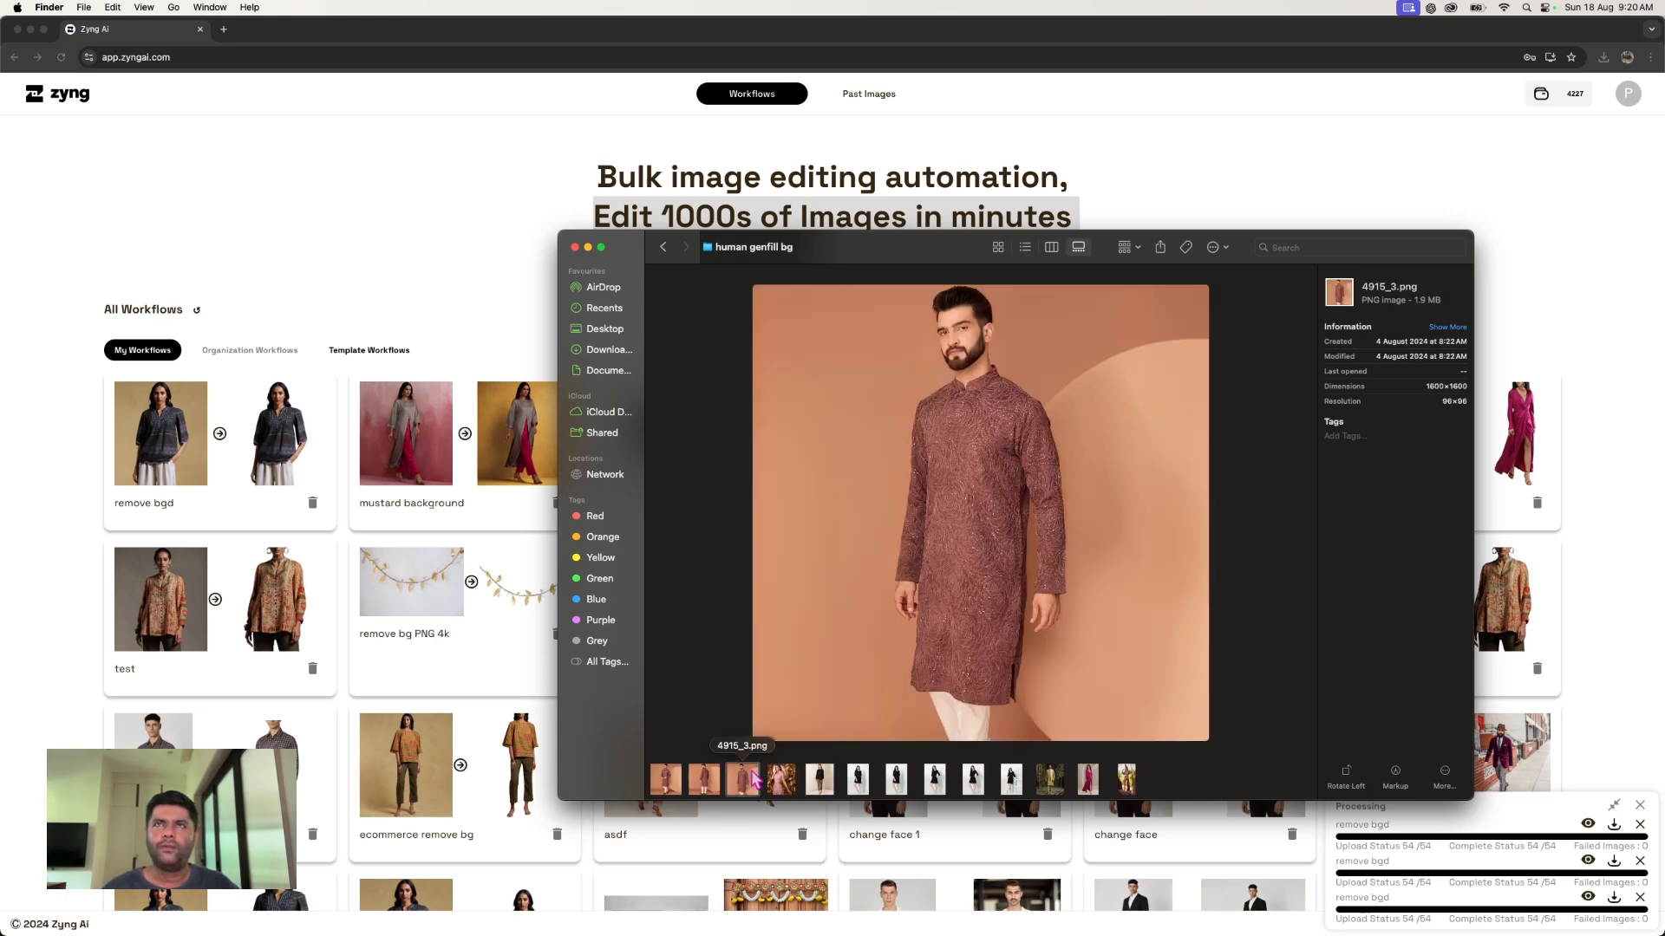
{"action": "key", "text": "Left"}
{"action": "key", "text": "Left"}
{"action": "key", "text": "Right"}
{"action": "key", "text": "Right"}
{"action": "key", "text": "Right"}
{"action": "key", "text": "Right"}
{"action": "key", "text": "Left"}
{"action": "key", "text": "Right"}
{"action": "key", "text": "Left"}
{"action": "key", "text": "Right"}
{"action": "key", "text": "Left"}
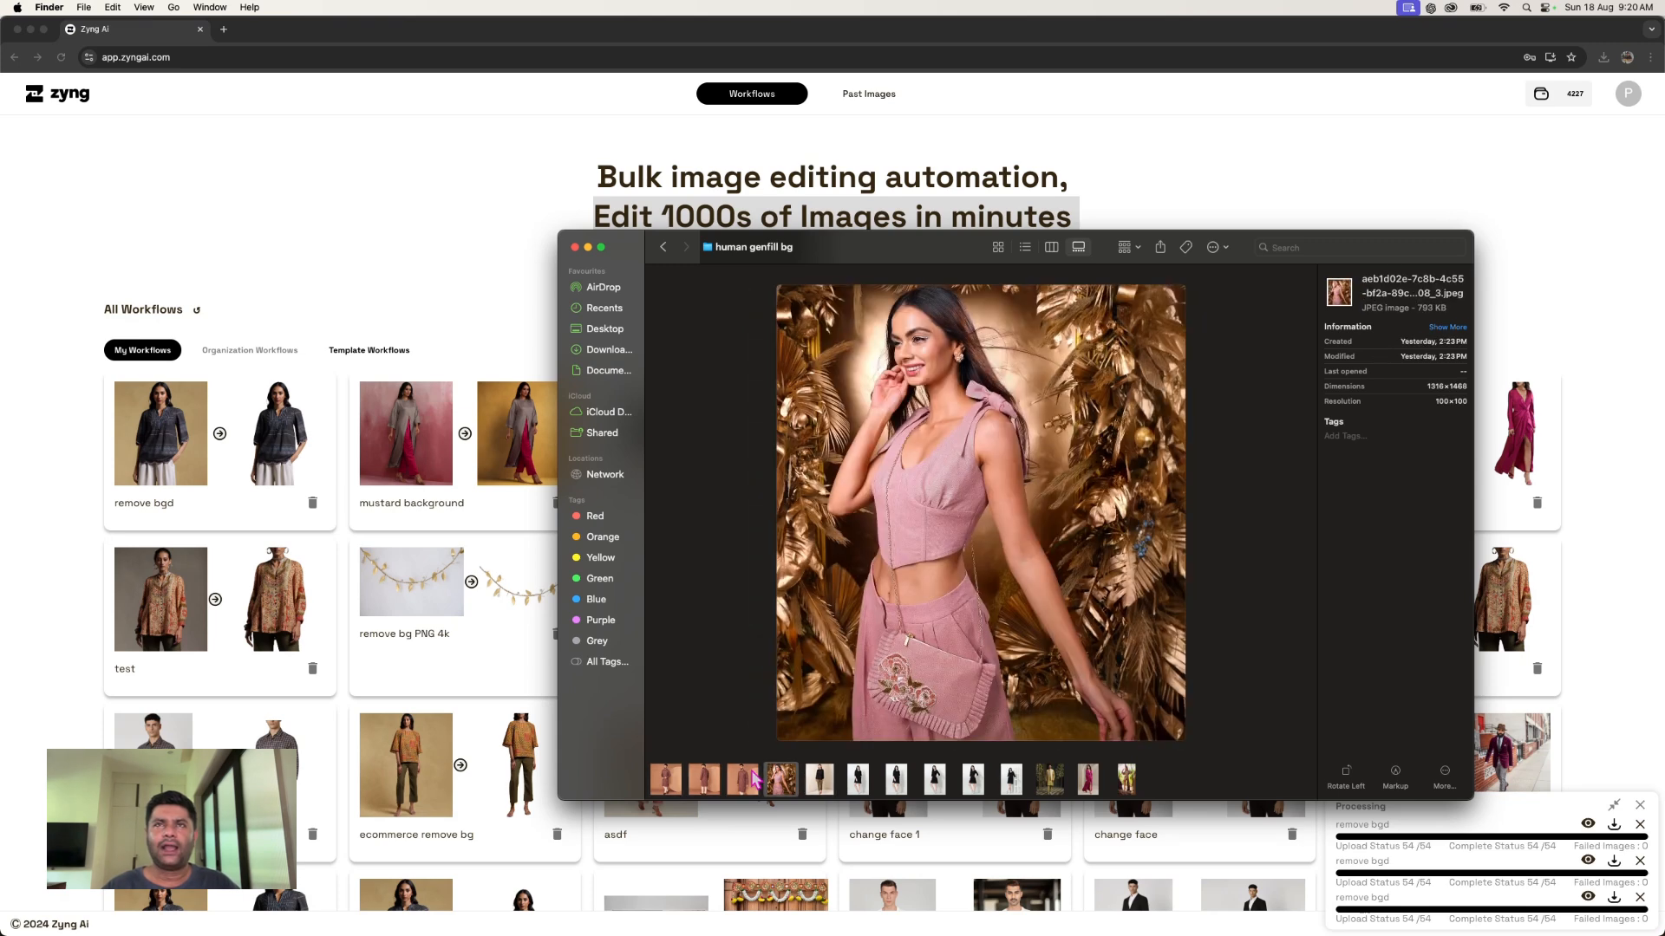
{"action": "key", "text": "Right"}
{"action": "key", "text": "Right"}
{"action": "key", "text": "Right"}
{"action": "key", "text": "Right"}
{"action": "key", "text": "Right"}
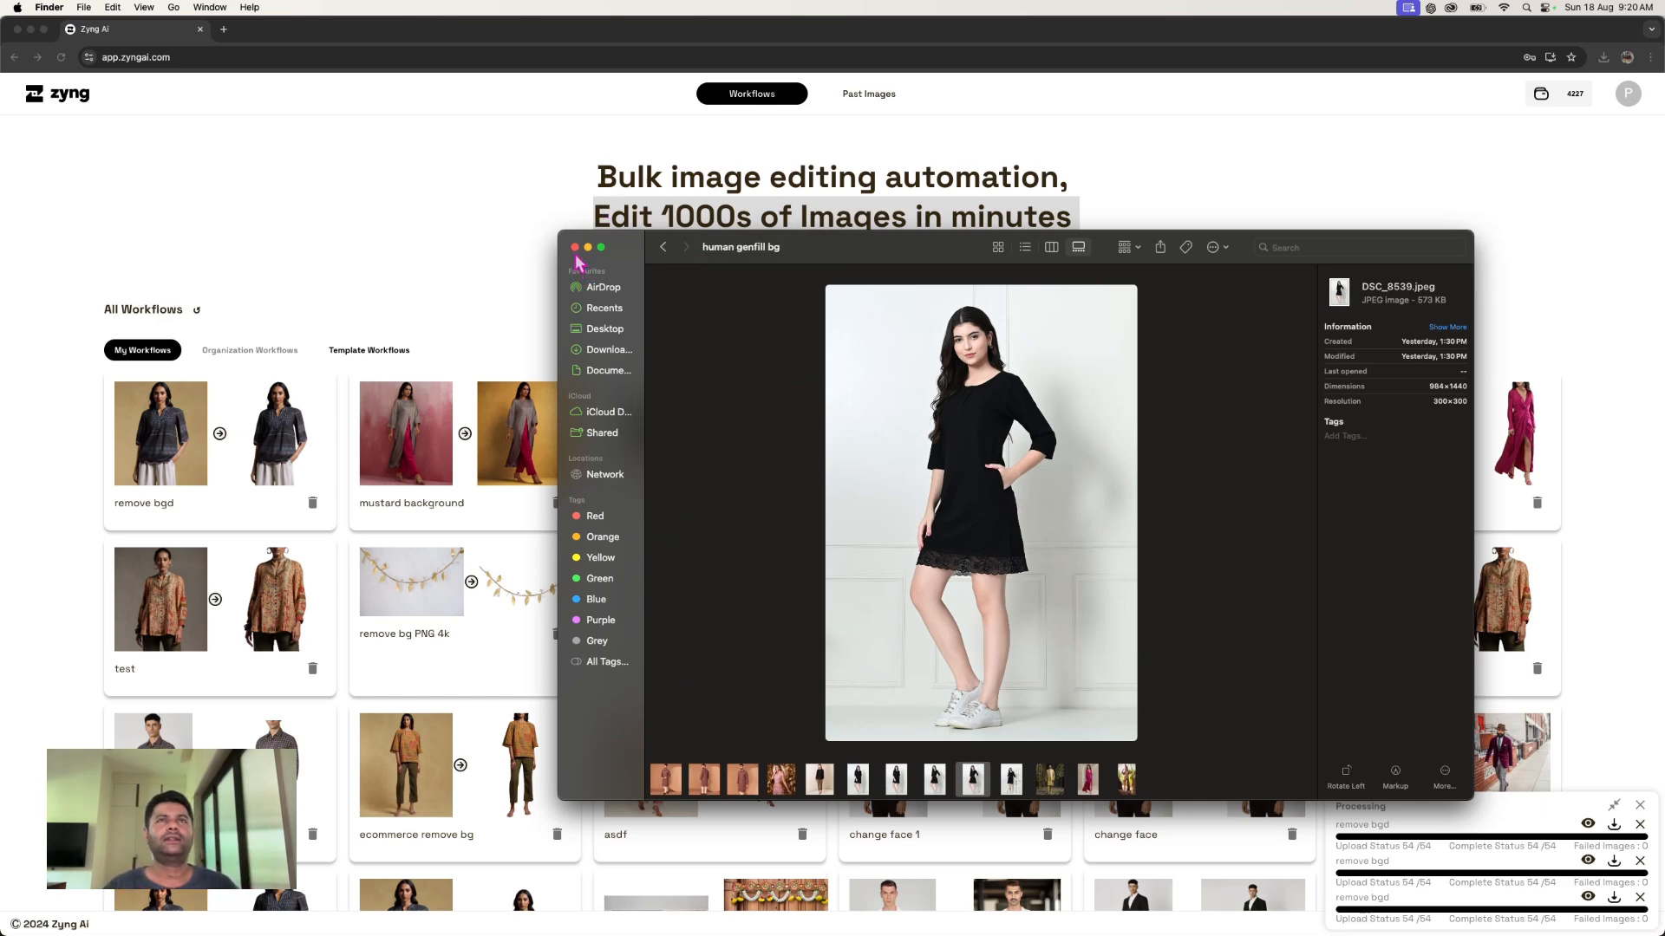
{"action": "double_click", "coordinate": [726, 252]}
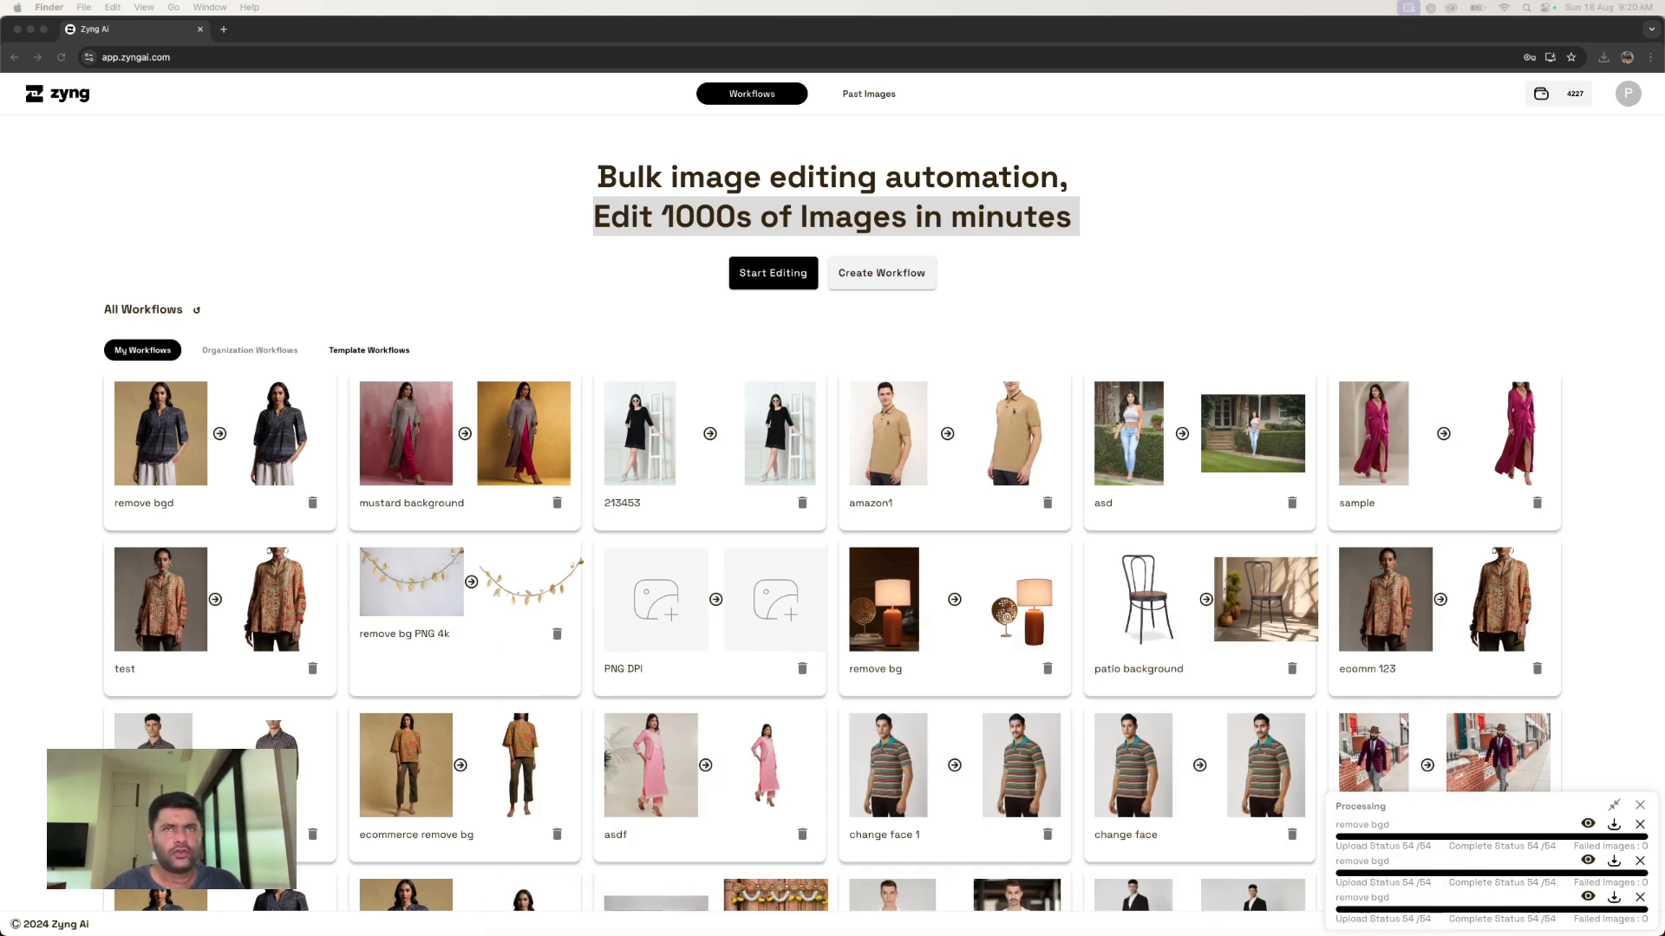
- Start a new workflow in Zyng and delete its existing Remove Bg step
{"action": "left_click", "coordinate": [841, 320]}
{"action": "left_click", "coordinate": [879, 276]}
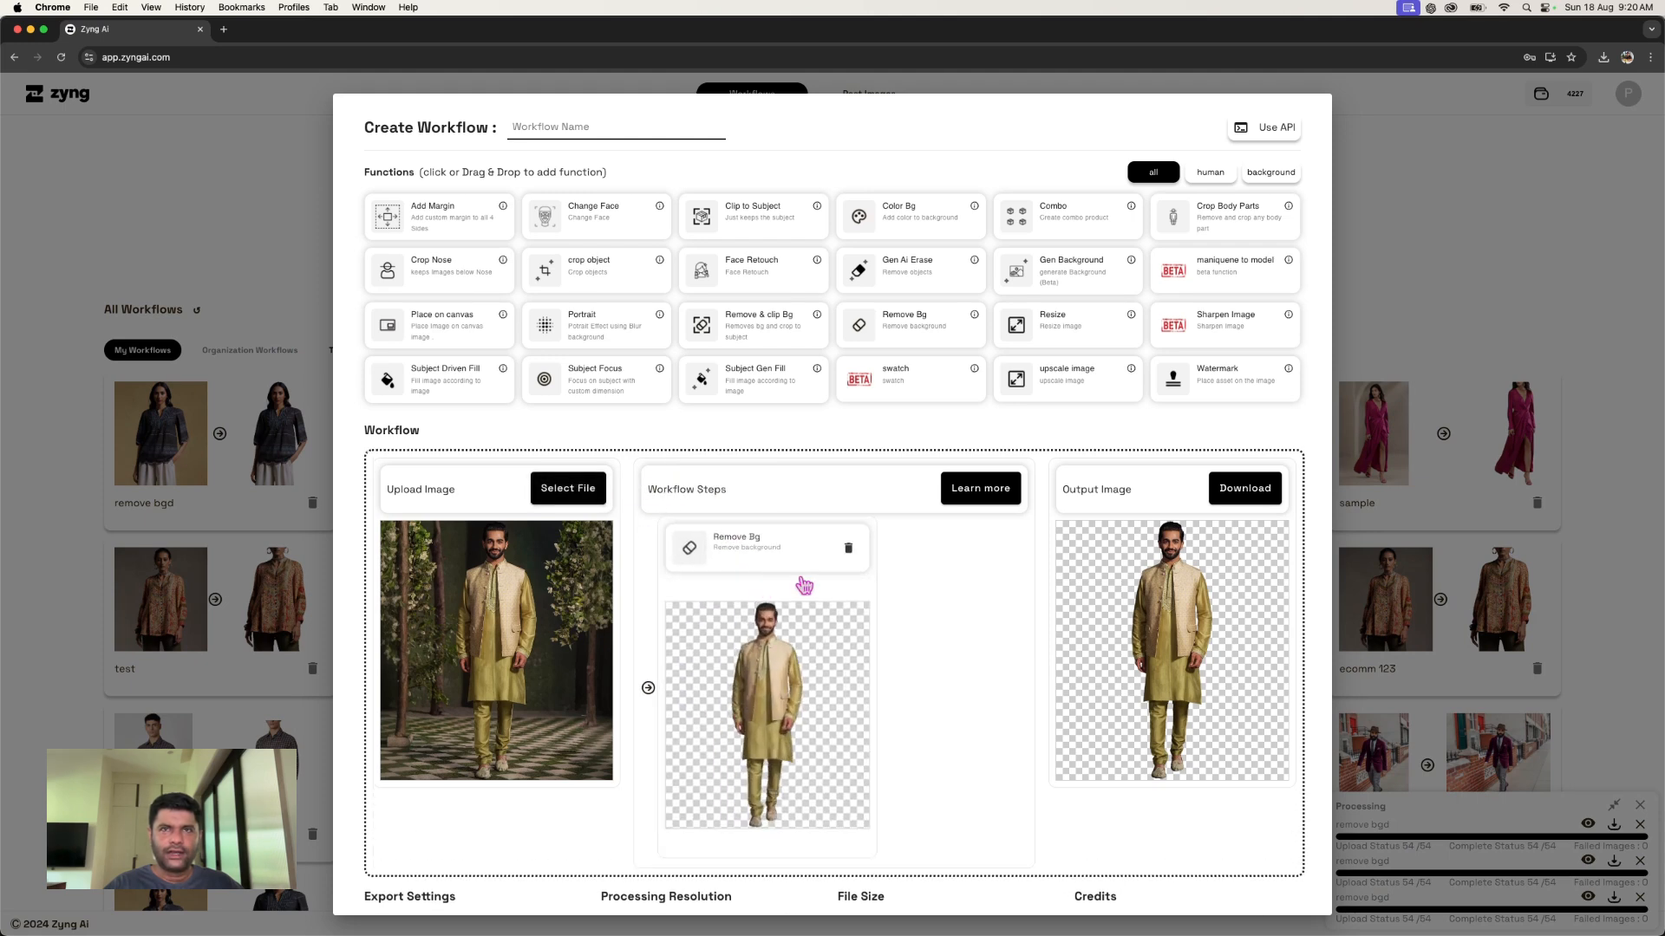
{"action": "left_click", "coordinate": [852, 558]}
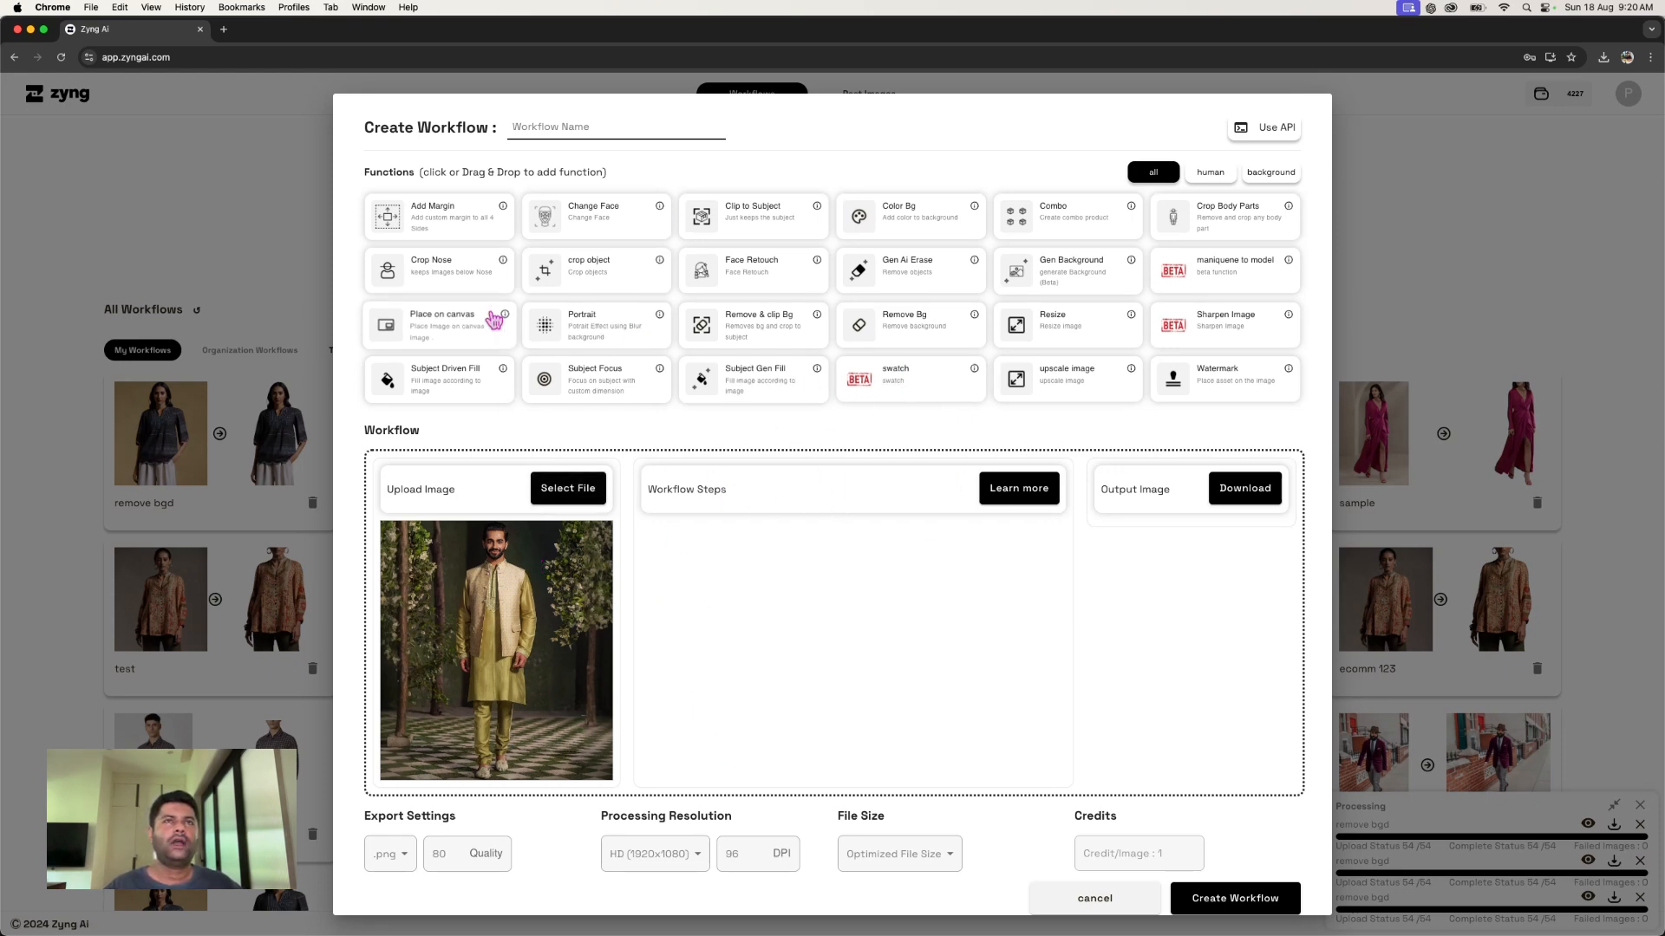
- Add a Subject Gen Fill function to the workflow and set its width to 2000 and height to 1000
{"action": "left_click", "coordinate": [743, 388]}
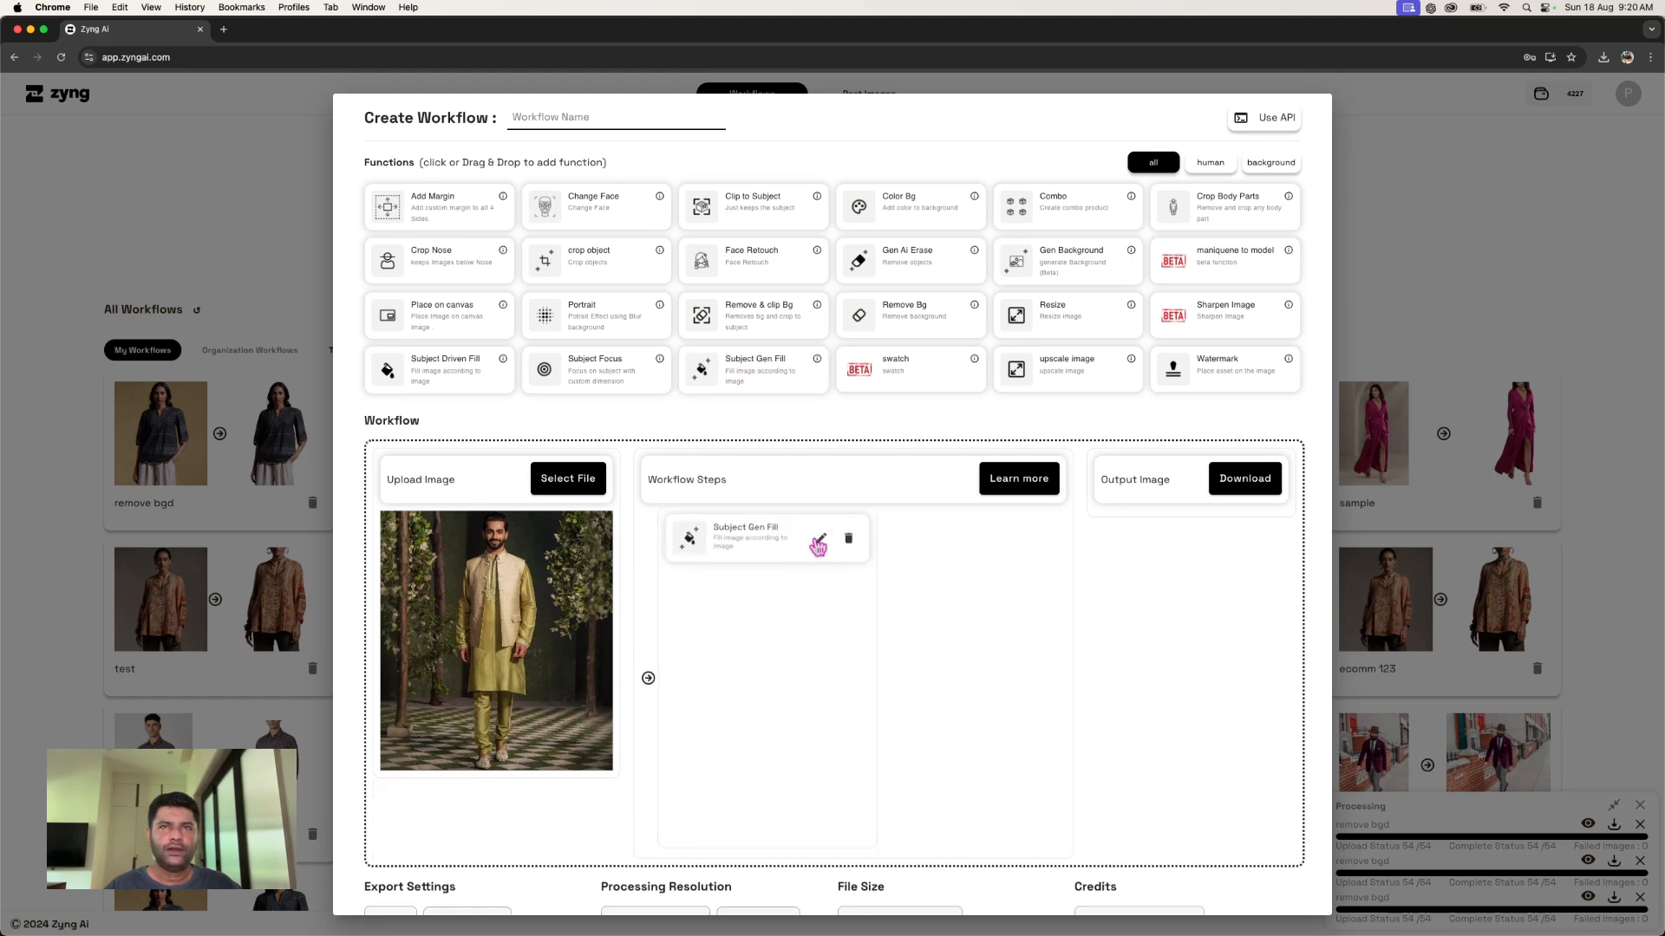
{"action": "left_click", "coordinate": [821, 539]}
{"action": "left_click", "coordinate": [711, 375]}
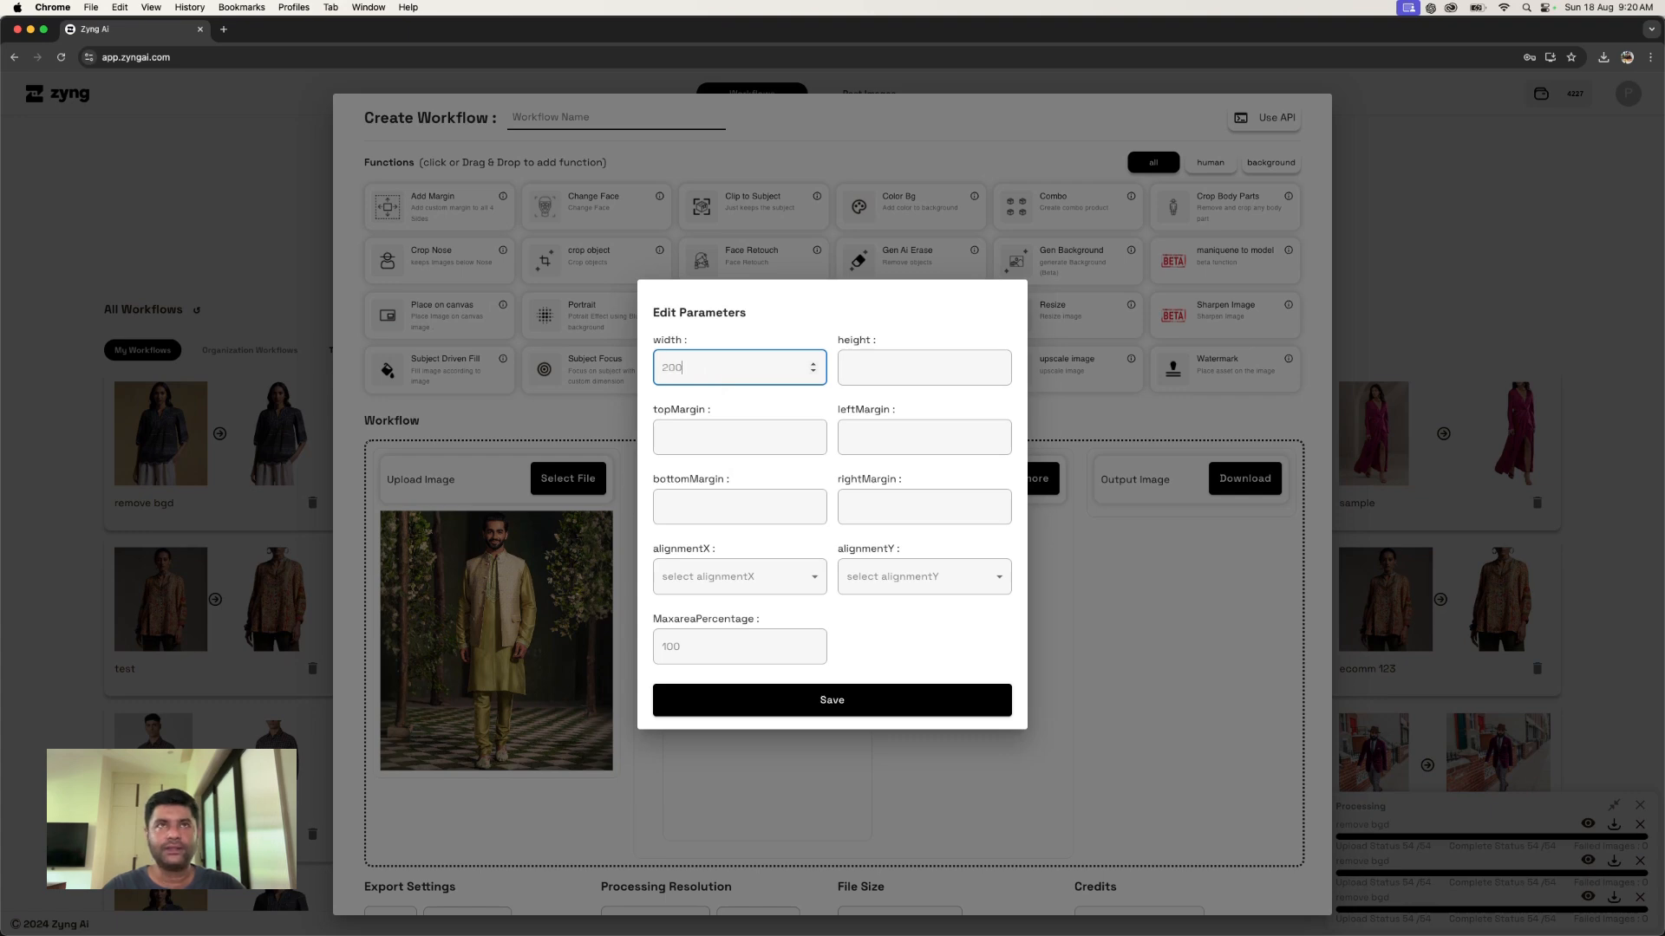
{"action": "key", "text": "Tab"}
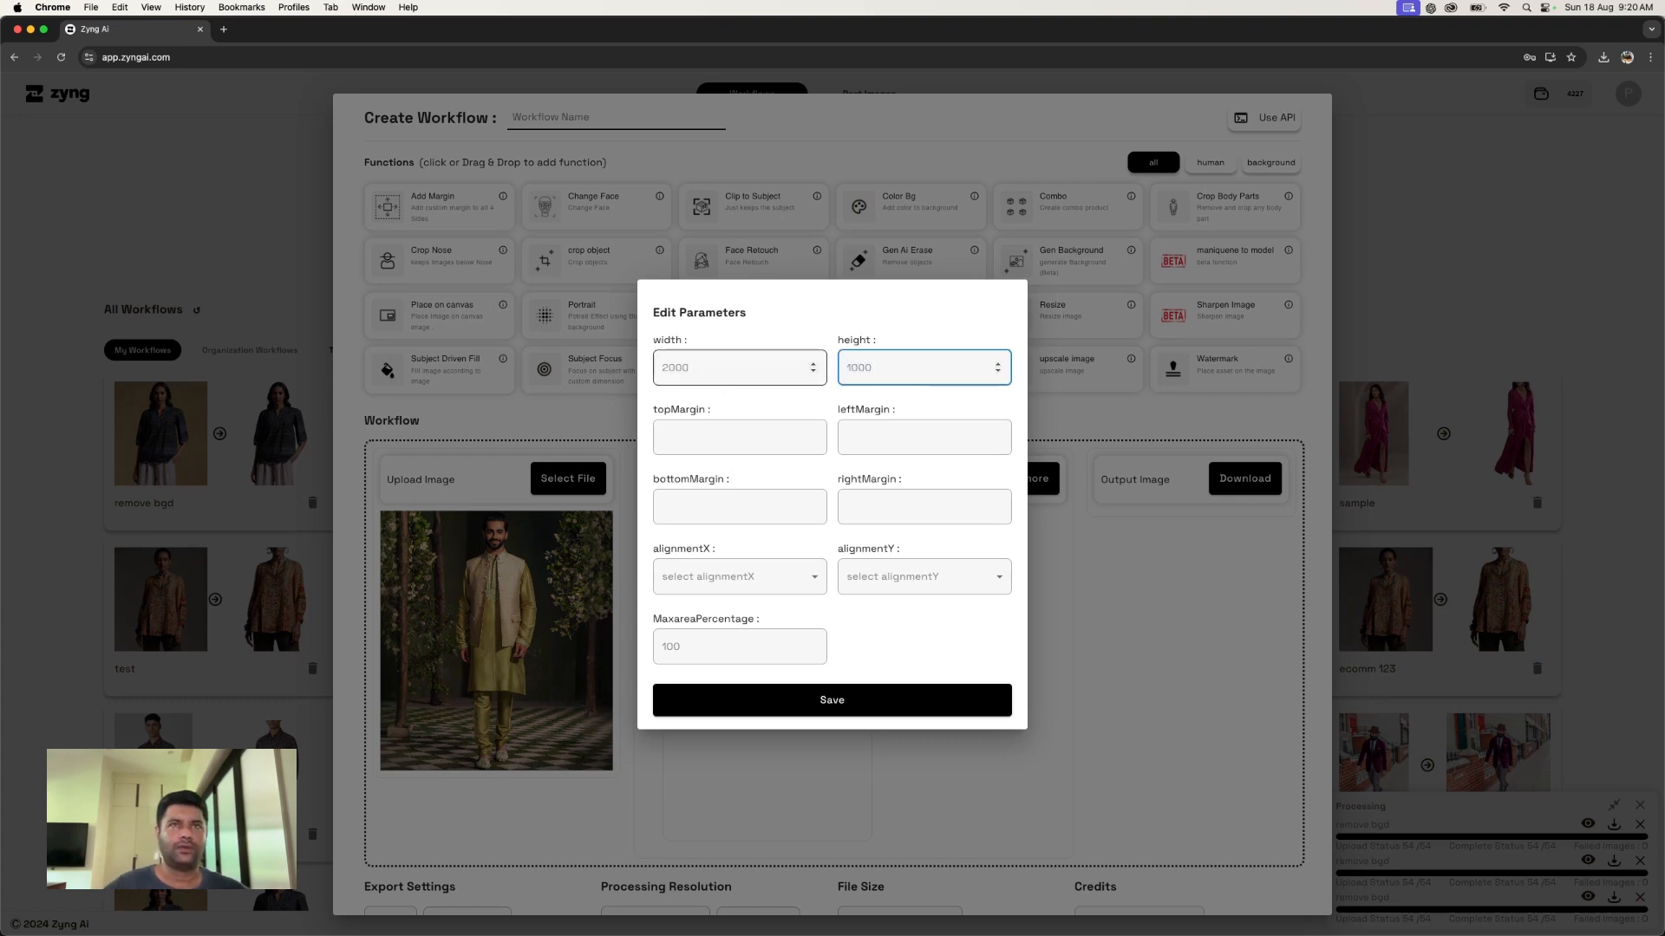
- Set the top, left and right margins to 10 and the bottom margin to 00
{"action": "left_click", "coordinate": [693, 440]}
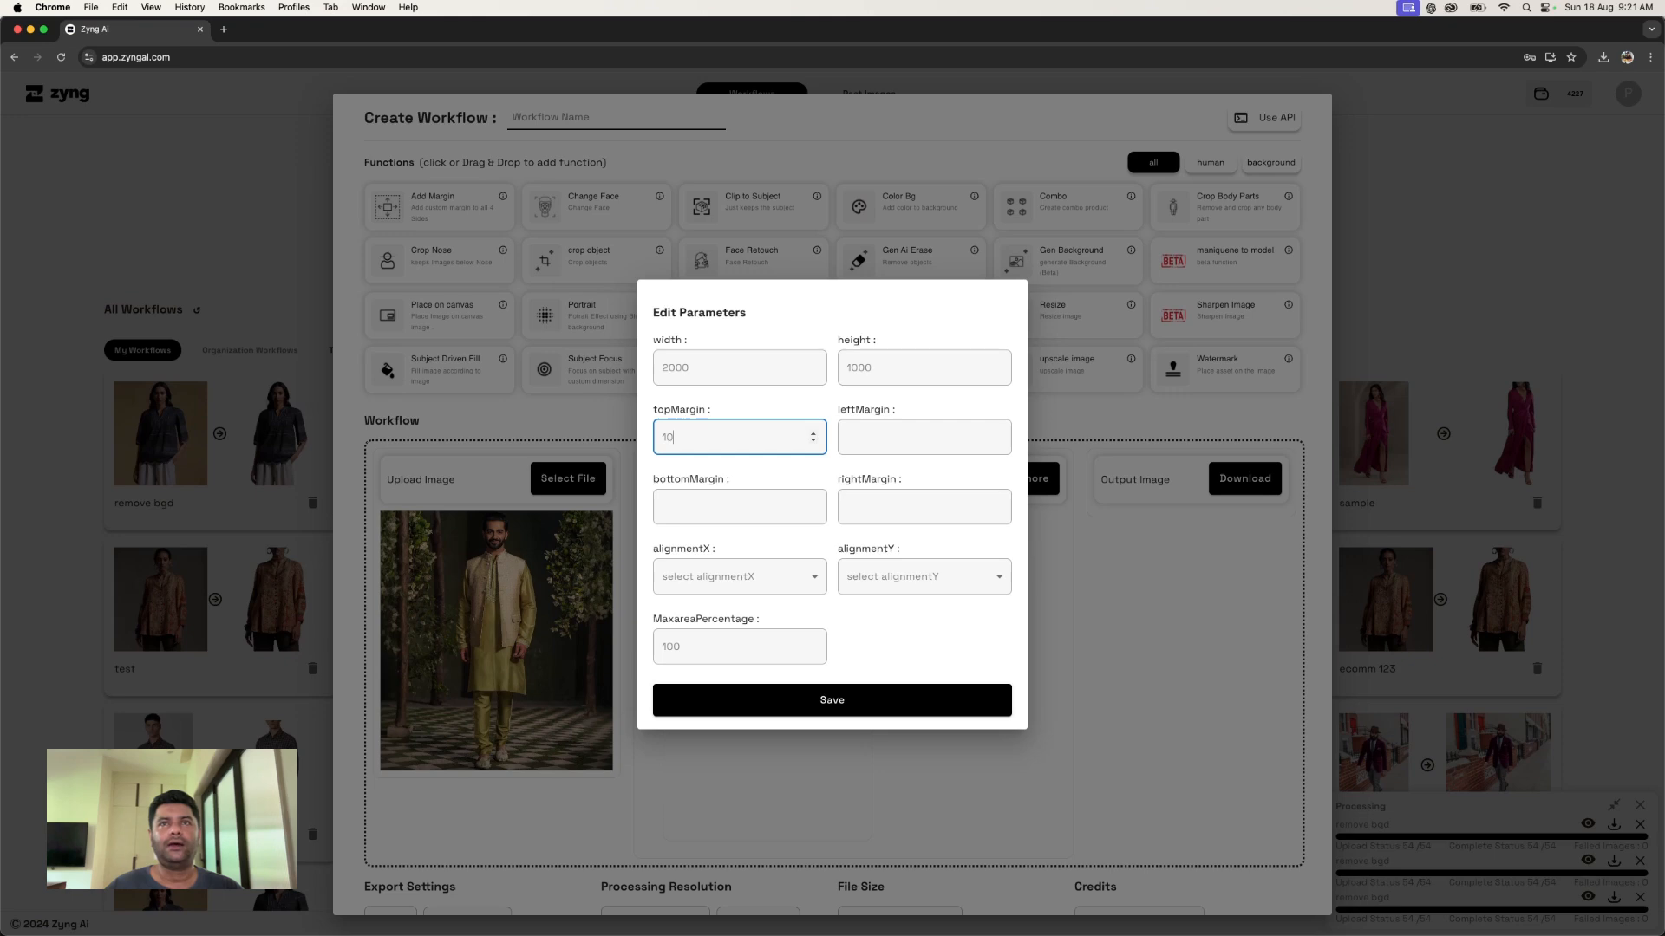
{"action": "key", "text": "Tab"}
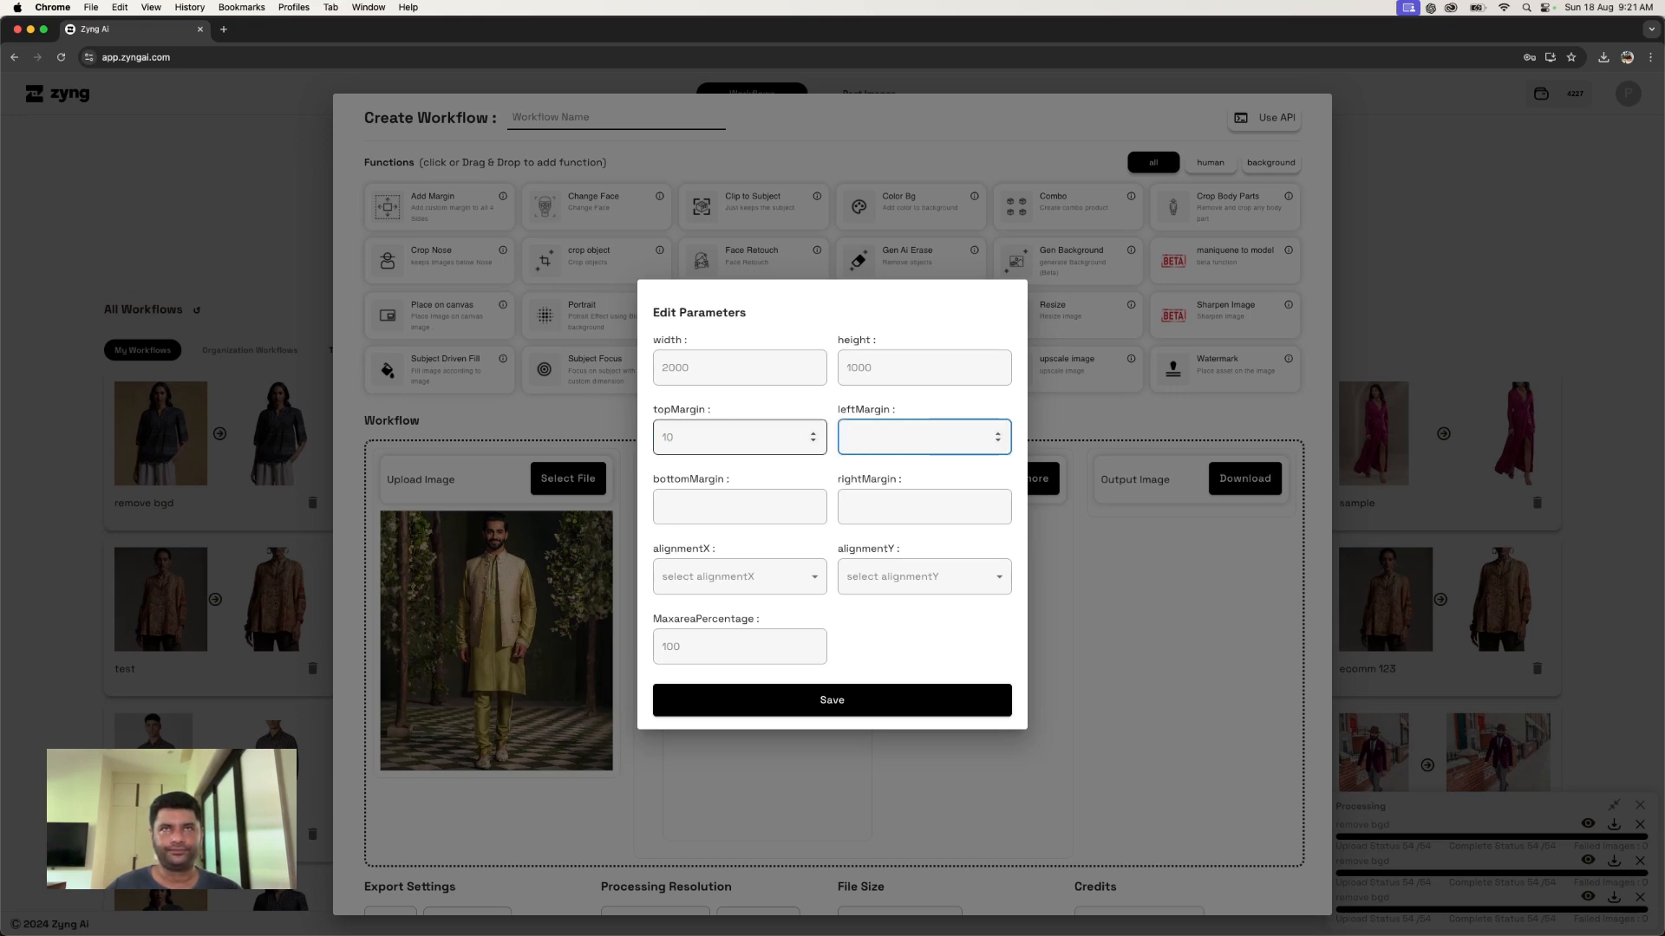
{"action": "type", "text": "10"}
{"action": "key", "text": "Tab"}
{"action": "type", "text": "00"}
{"action": "key", "text": "Tab"}
{"action": "type", "text": "10"}
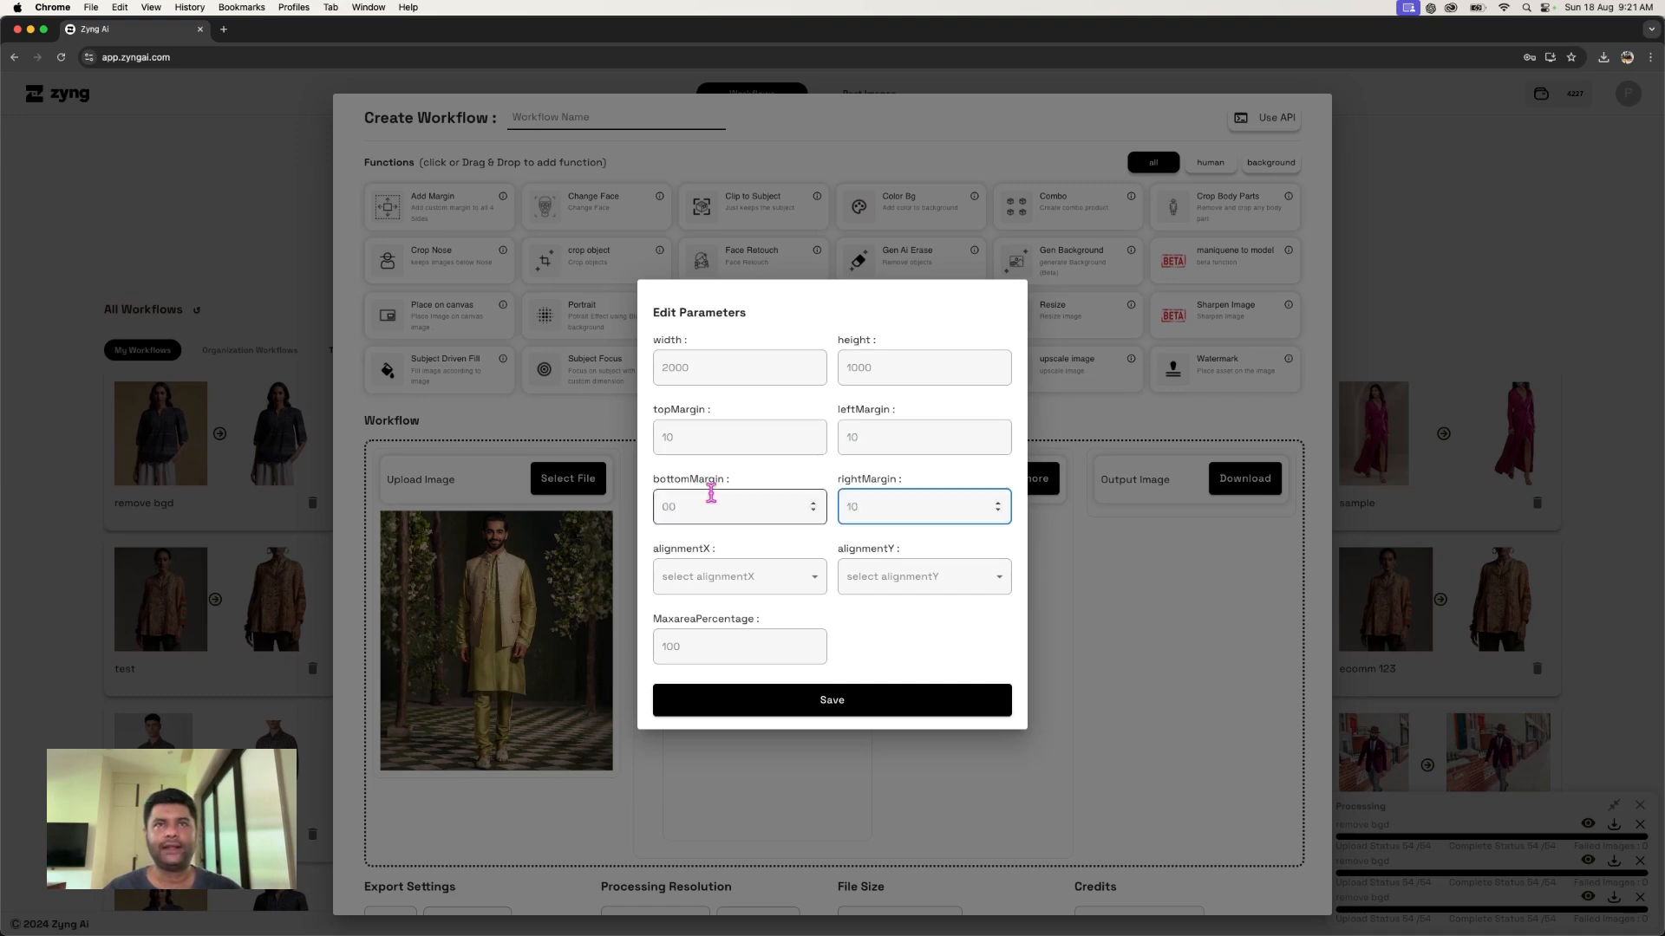
- Set both alignmentX and alignmentY to Center alignment and save the Subject Gen Fill parameters
{"action": "left_click", "coordinate": [707, 592]}
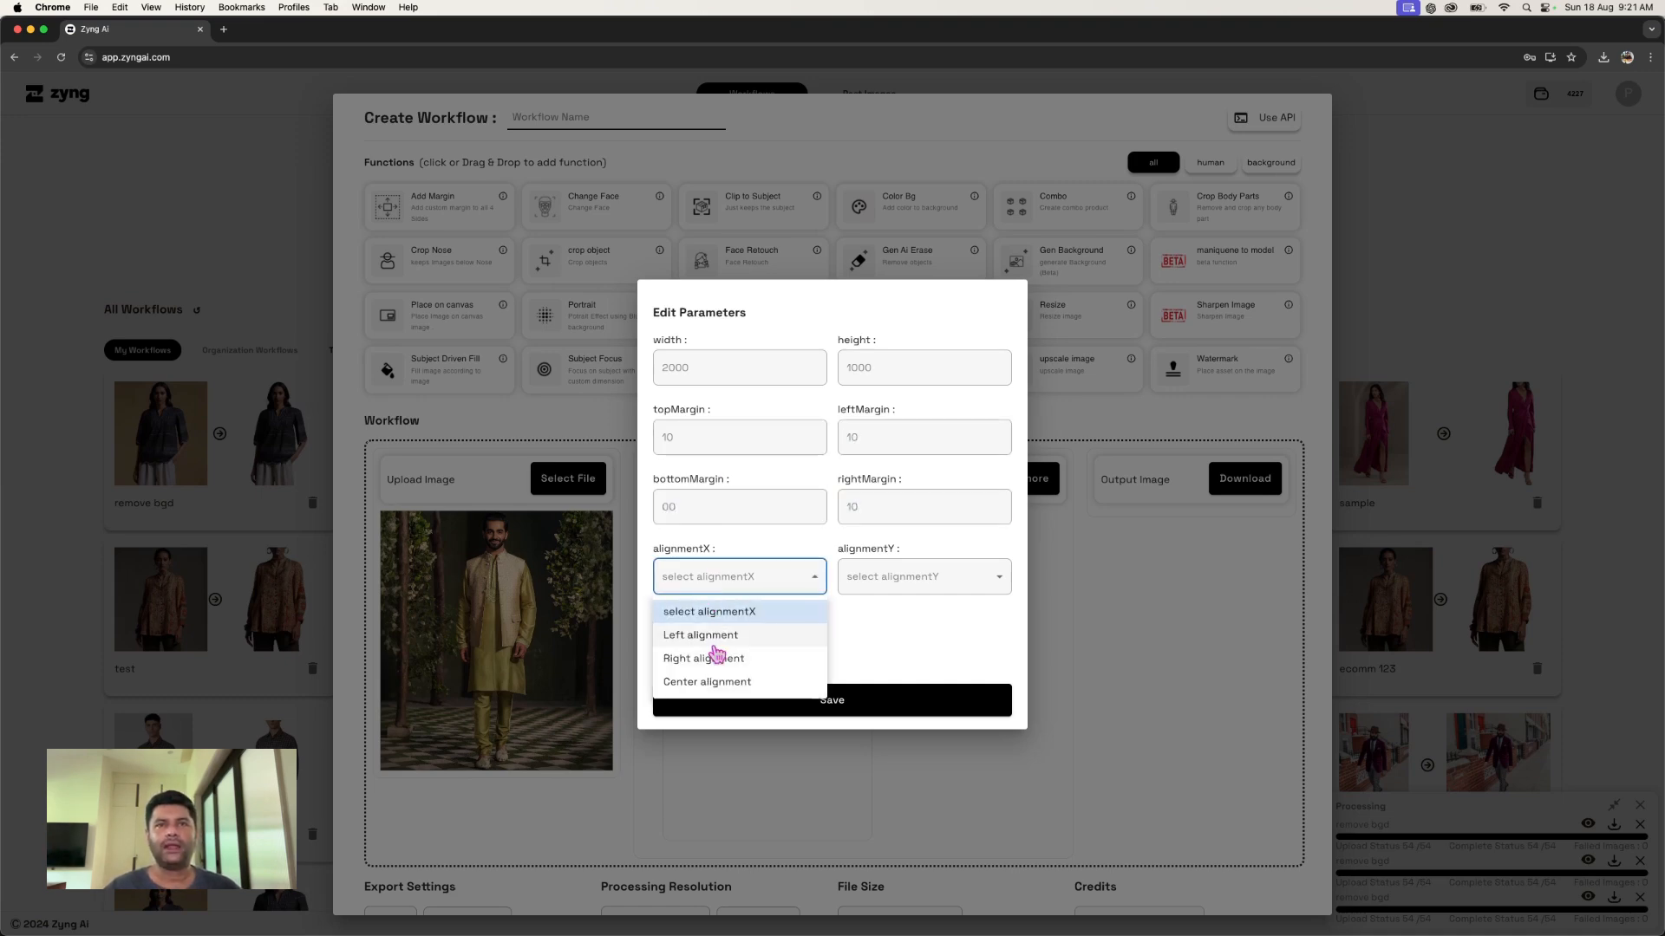
{"action": "left_click", "coordinate": [709, 682]}
{"action": "left_click", "coordinate": [903, 591]}
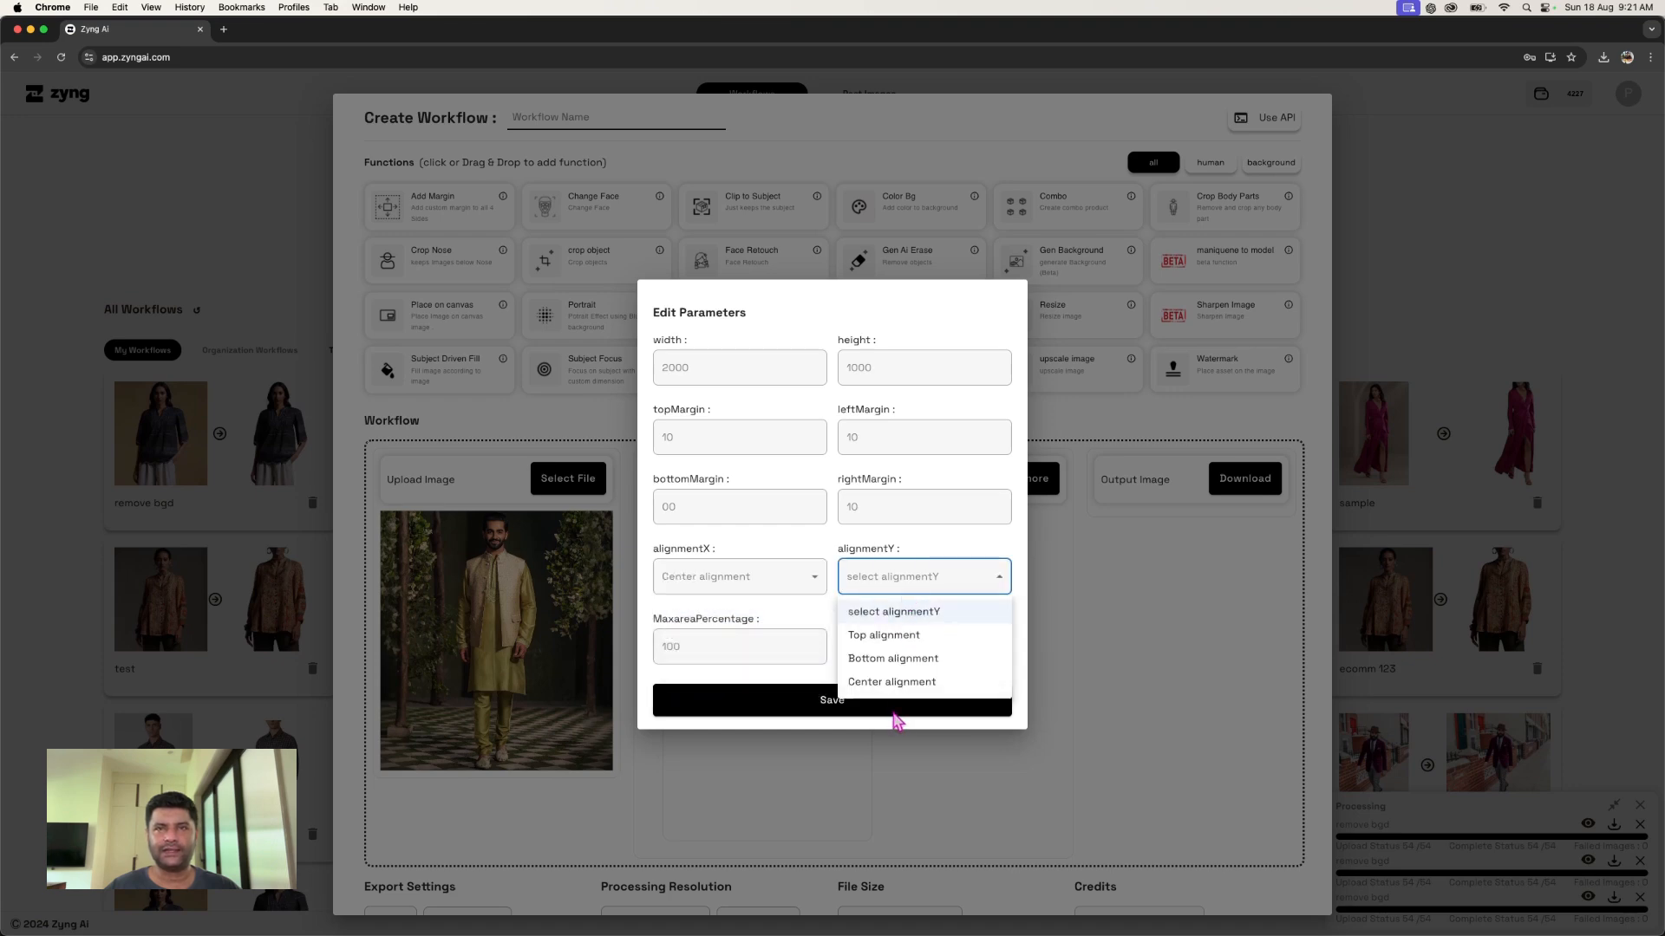
{"action": "left_click", "coordinate": [896, 678]}
{"action": "left_click", "coordinate": [888, 702]}
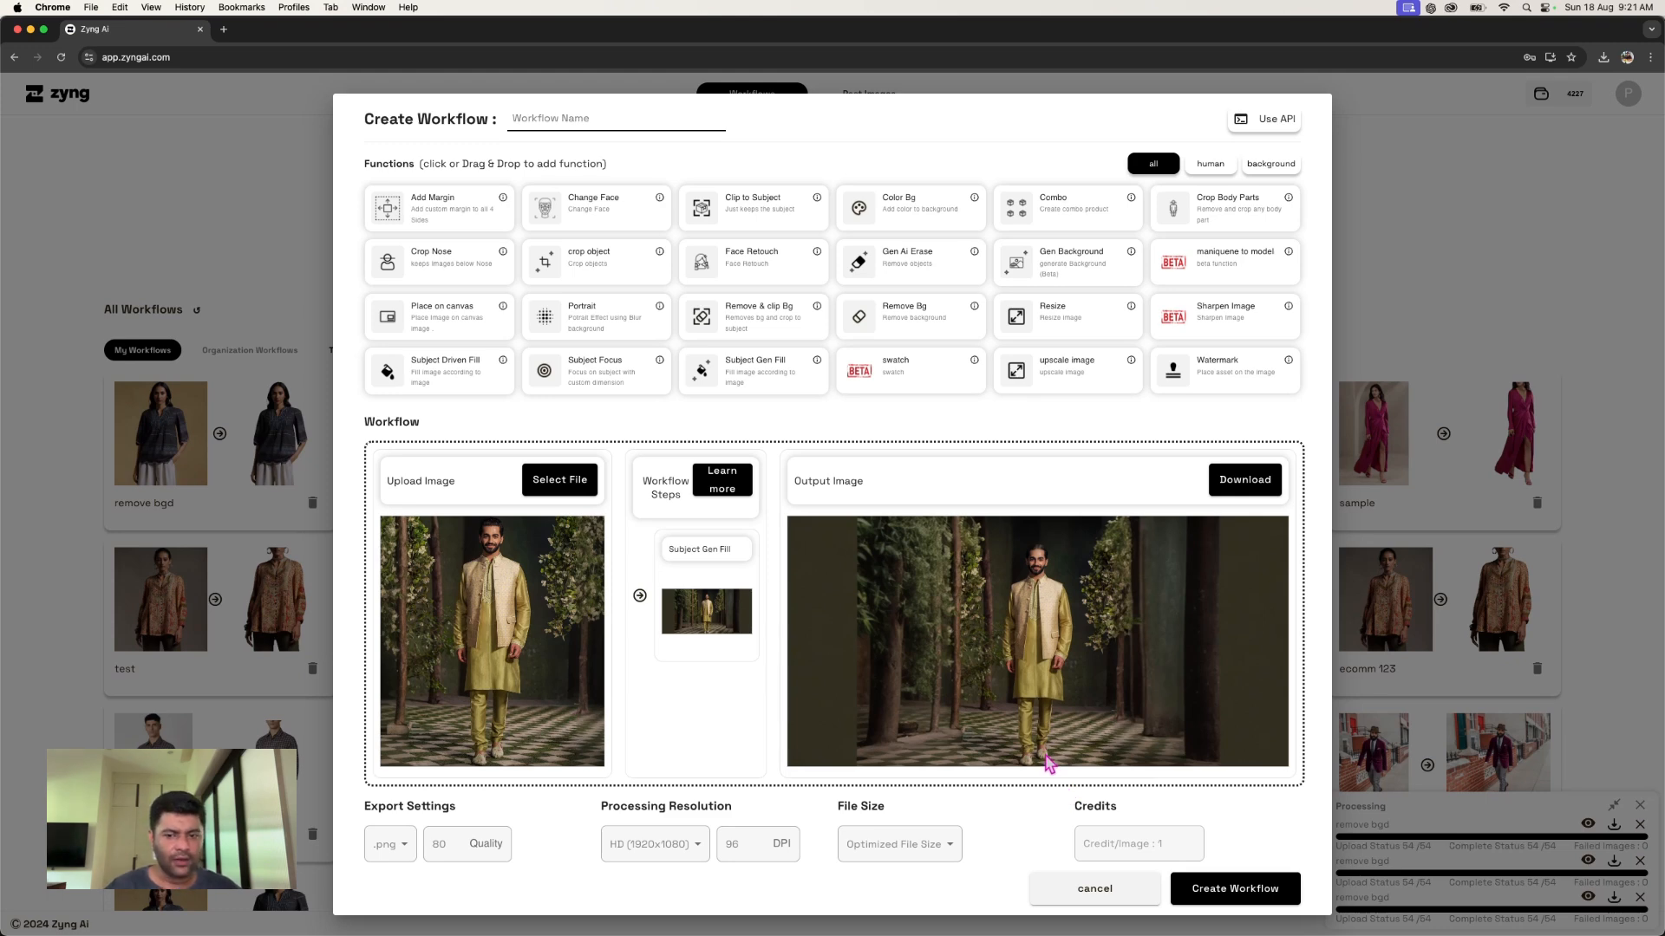
- Name the workflow "genfill fashion"
{"action": "scroll", "coordinate": [1049, 763], "scroll_direction": "up", "scroll_amount": 1}
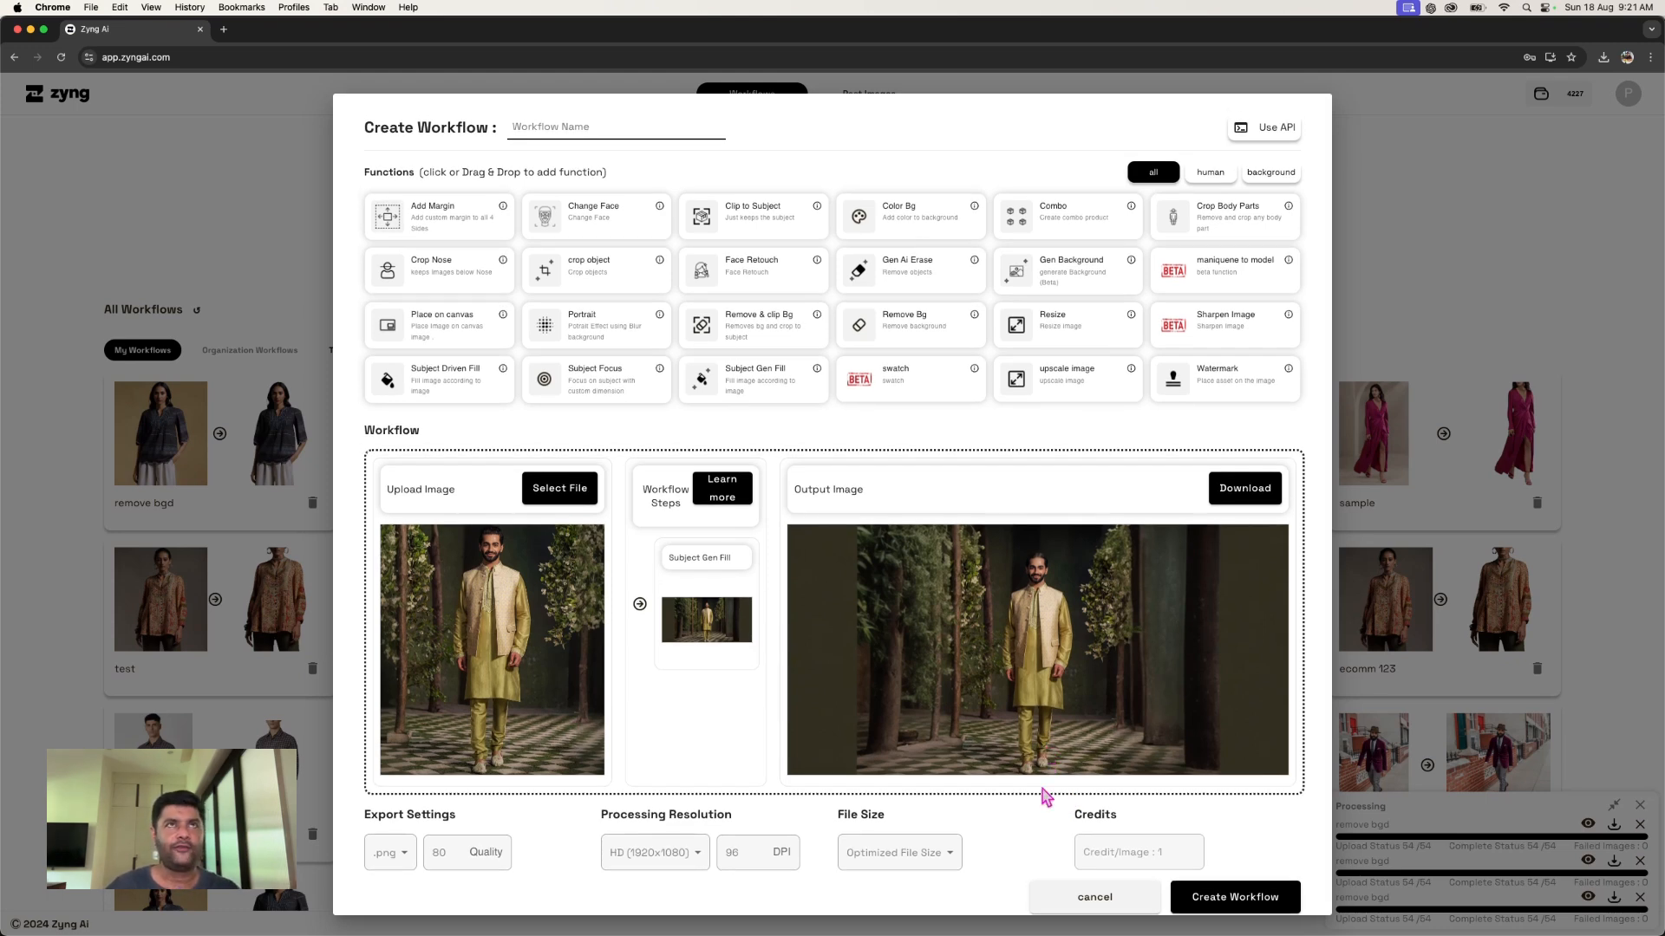
{"action": "left_click", "coordinate": [598, 128]}
{"action": "type", "text": "genfill fashion"}
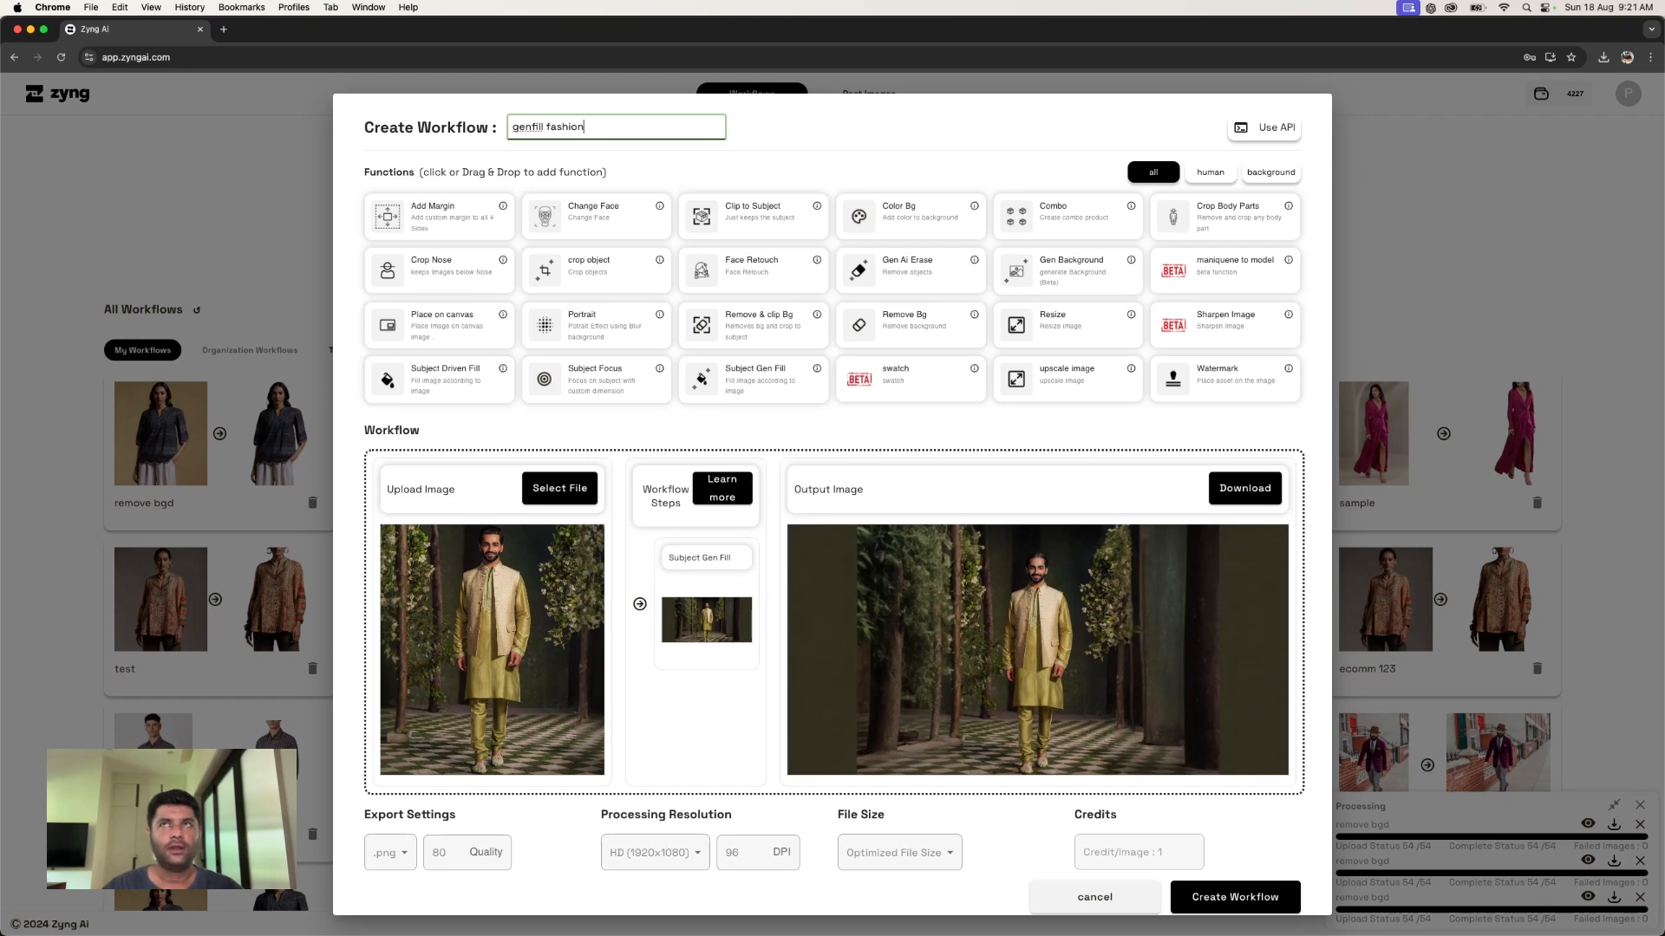
- Set the export format to .jpeg, create the workflow and dismiss the confirmation
{"action": "scroll", "coordinate": [1016, 413], "scroll_direction": "down", "scroll_amount": 1}
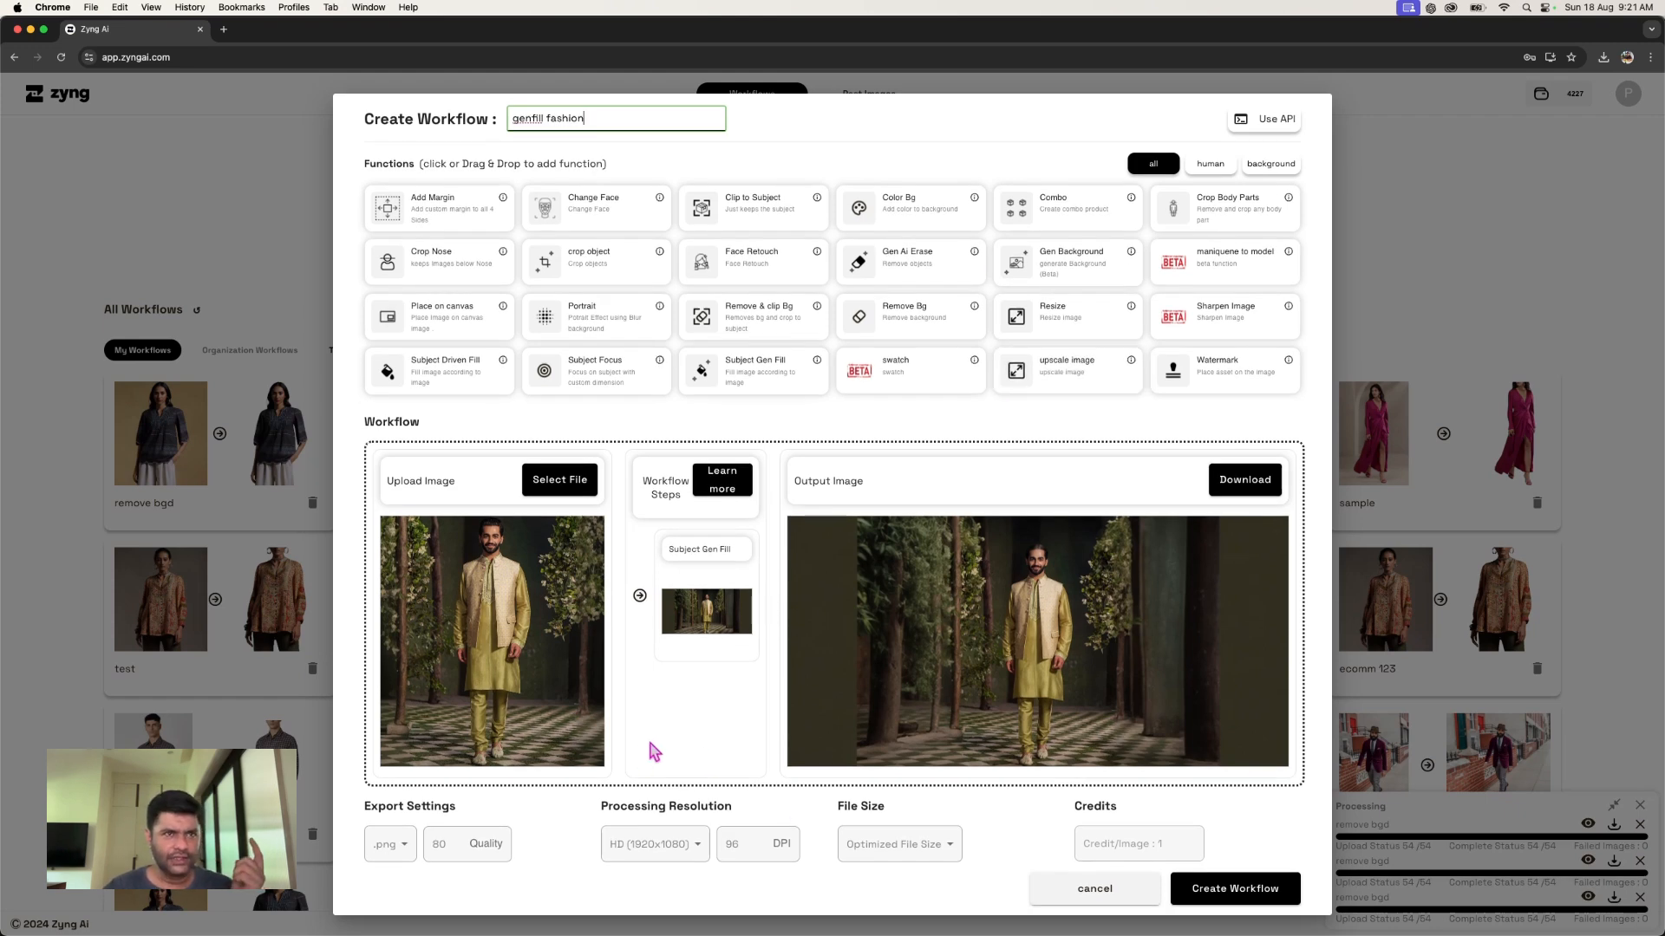
{"action": "left_click", "coordinate": [391, 844]}
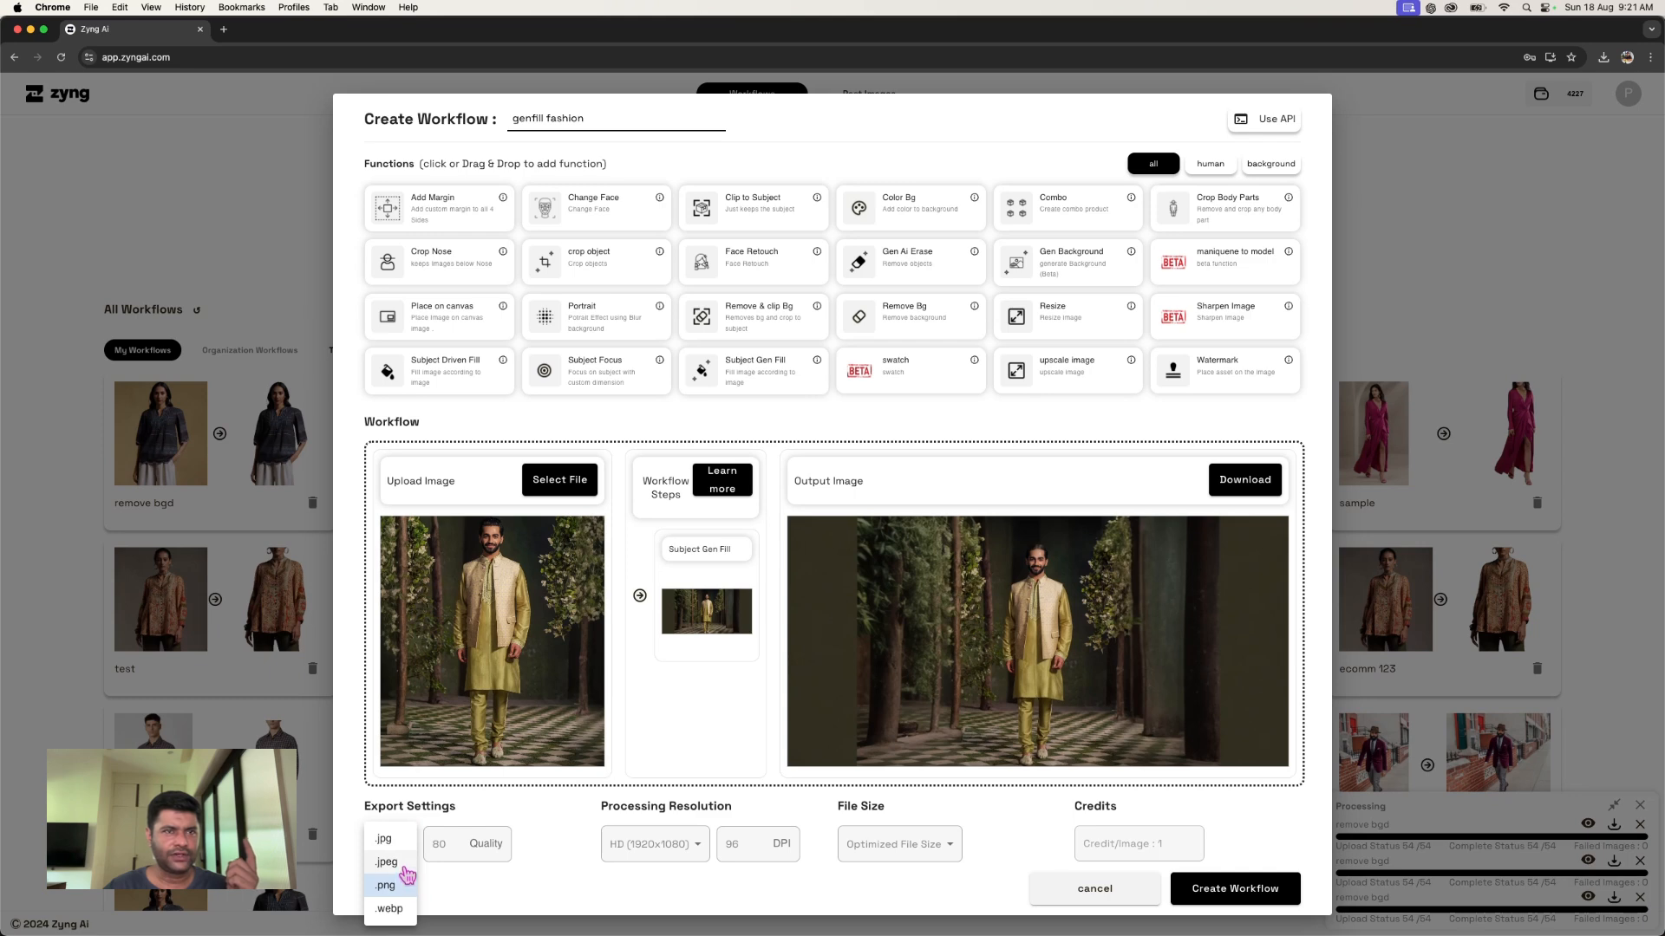
{"action": "left_click", "coordinate": [399, 862]}
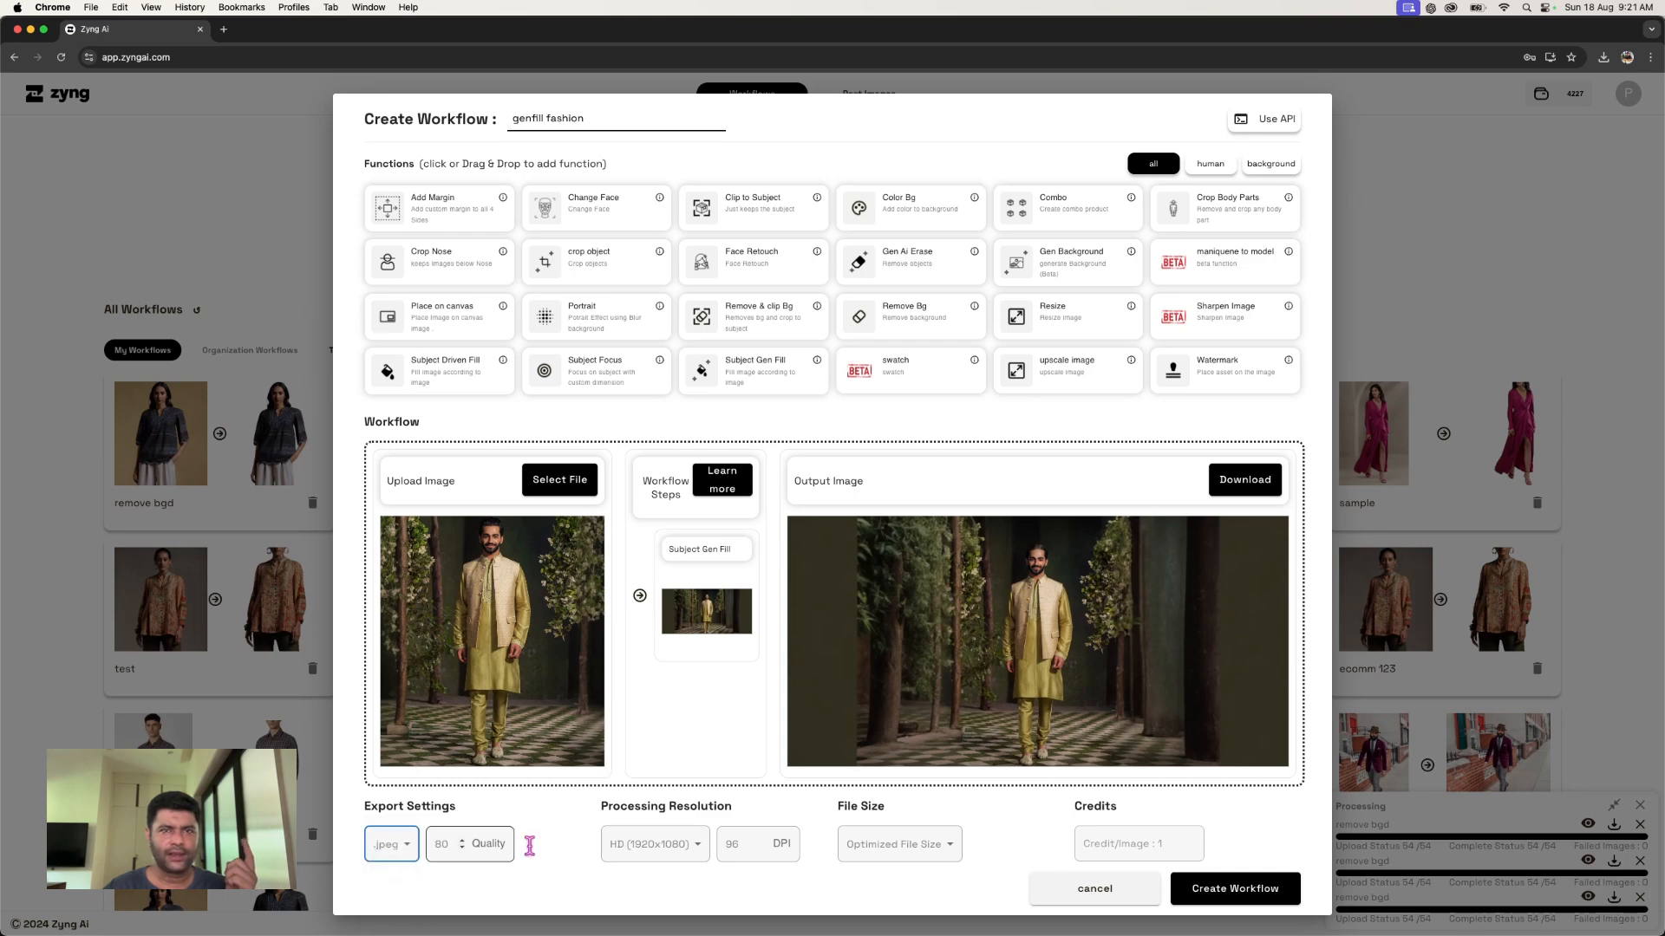
{"action": "left_click", "coordinate": [1248, 898]}
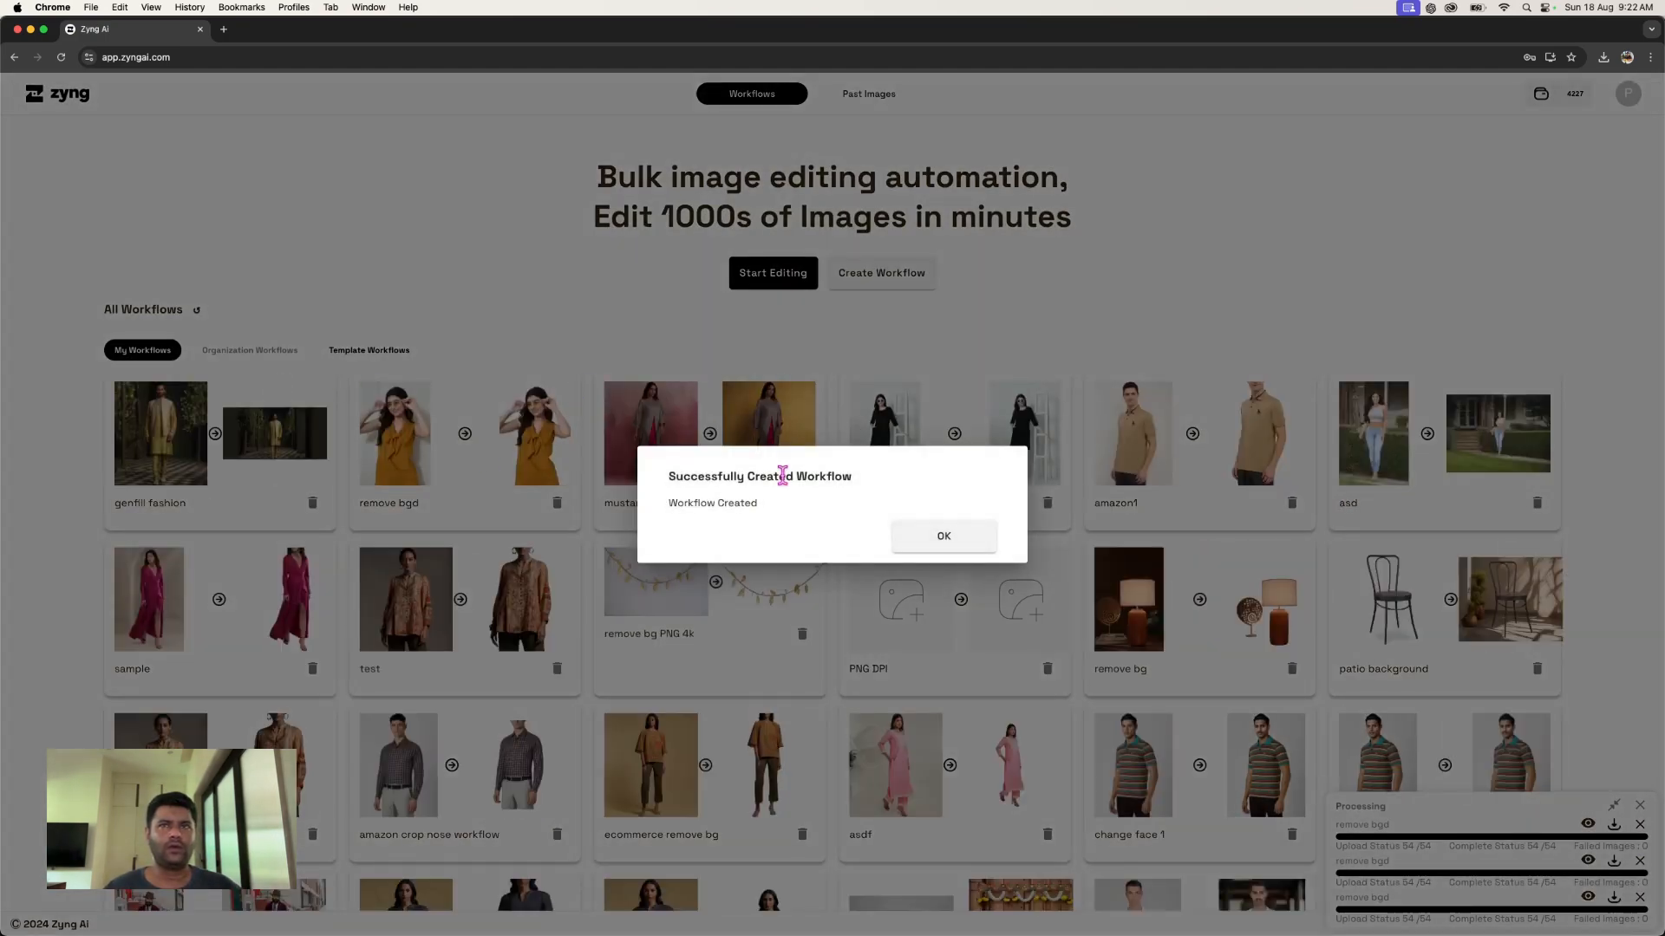
{"action": "left_click", "coordinate": [945, 536]}
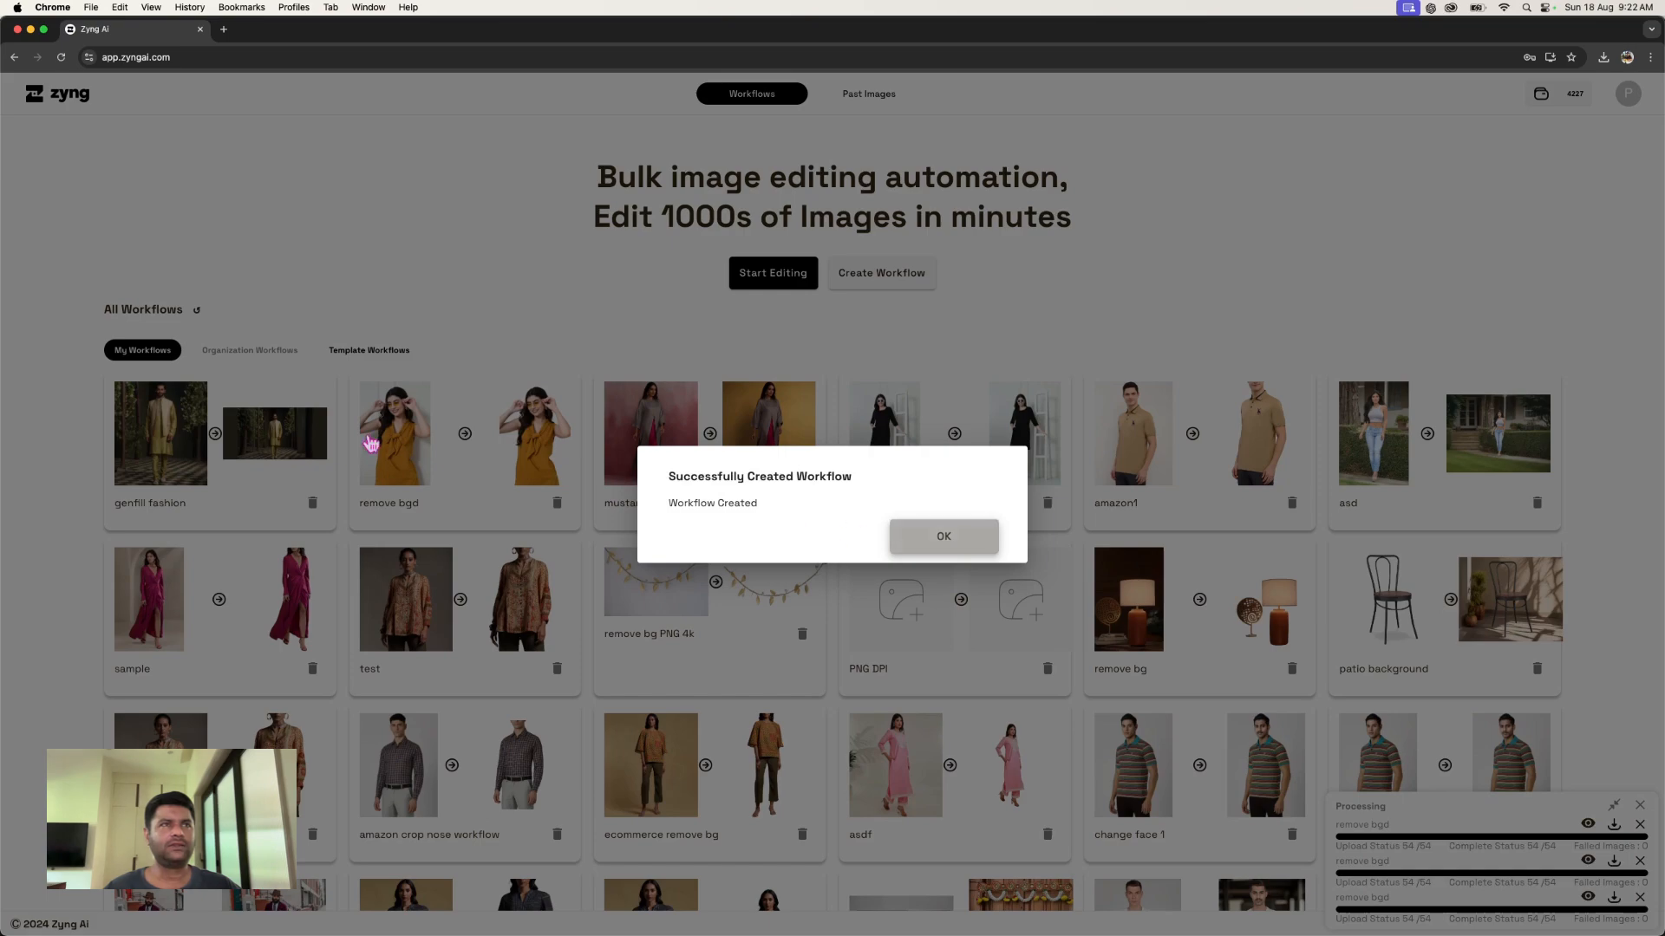
- Open the genfill fashion workflow for processing images and delete all previously selected images
{"action": "left_click", "coordinate": [309, 449]}
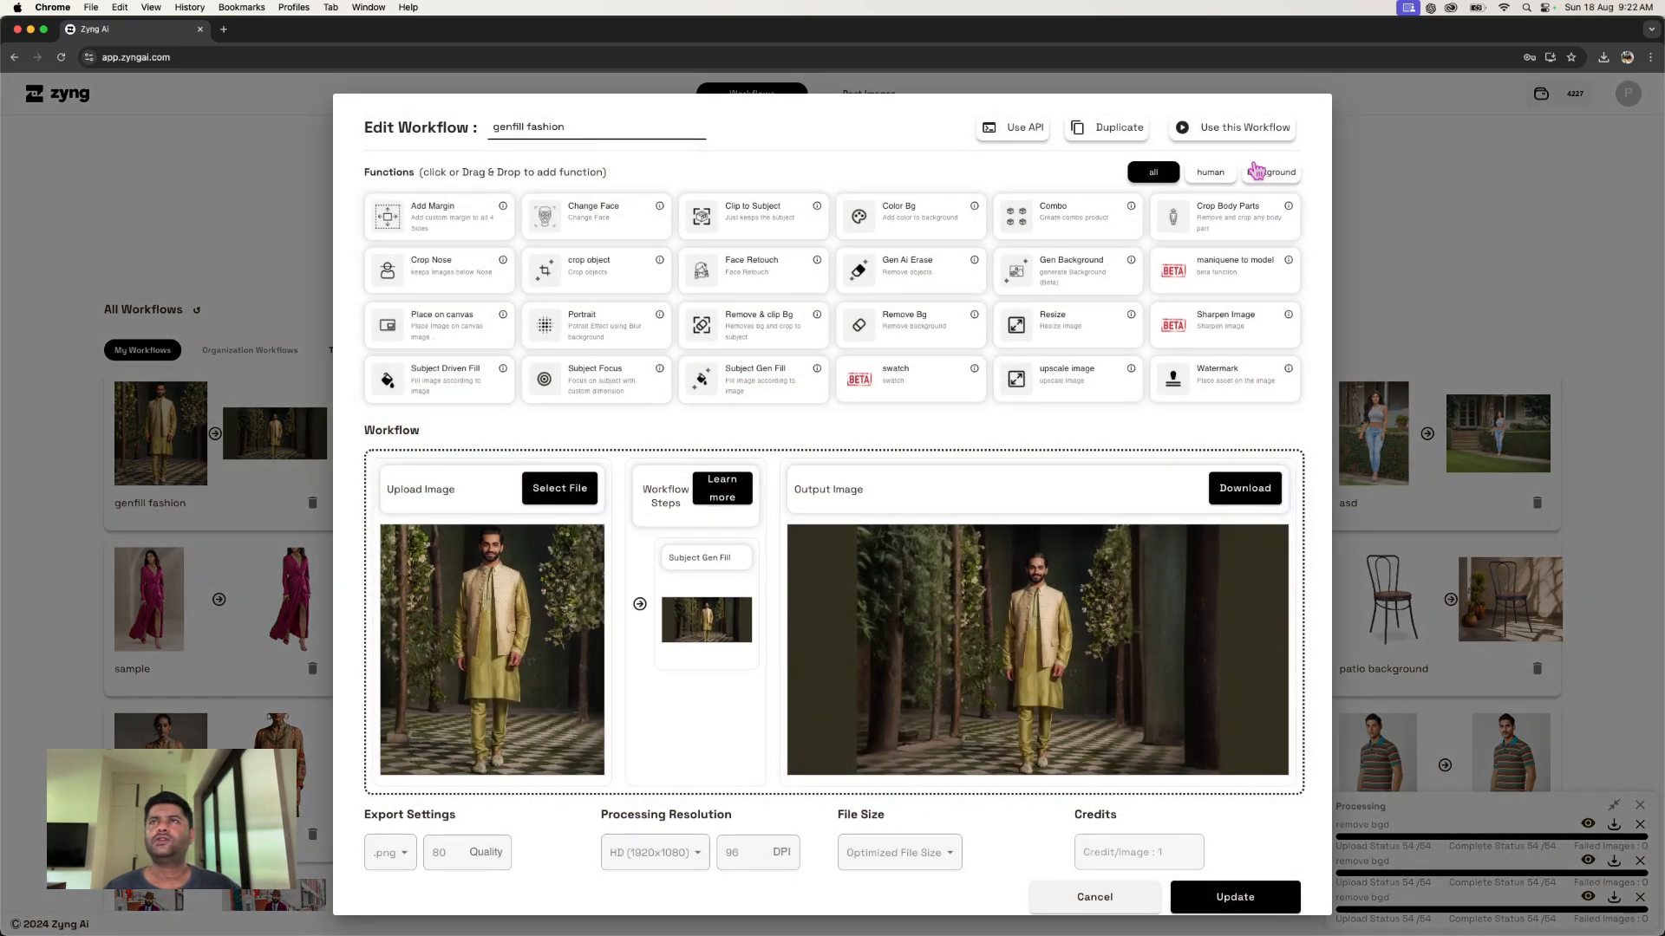
{"action": "left_click", "coordinate": [1235, 128]}
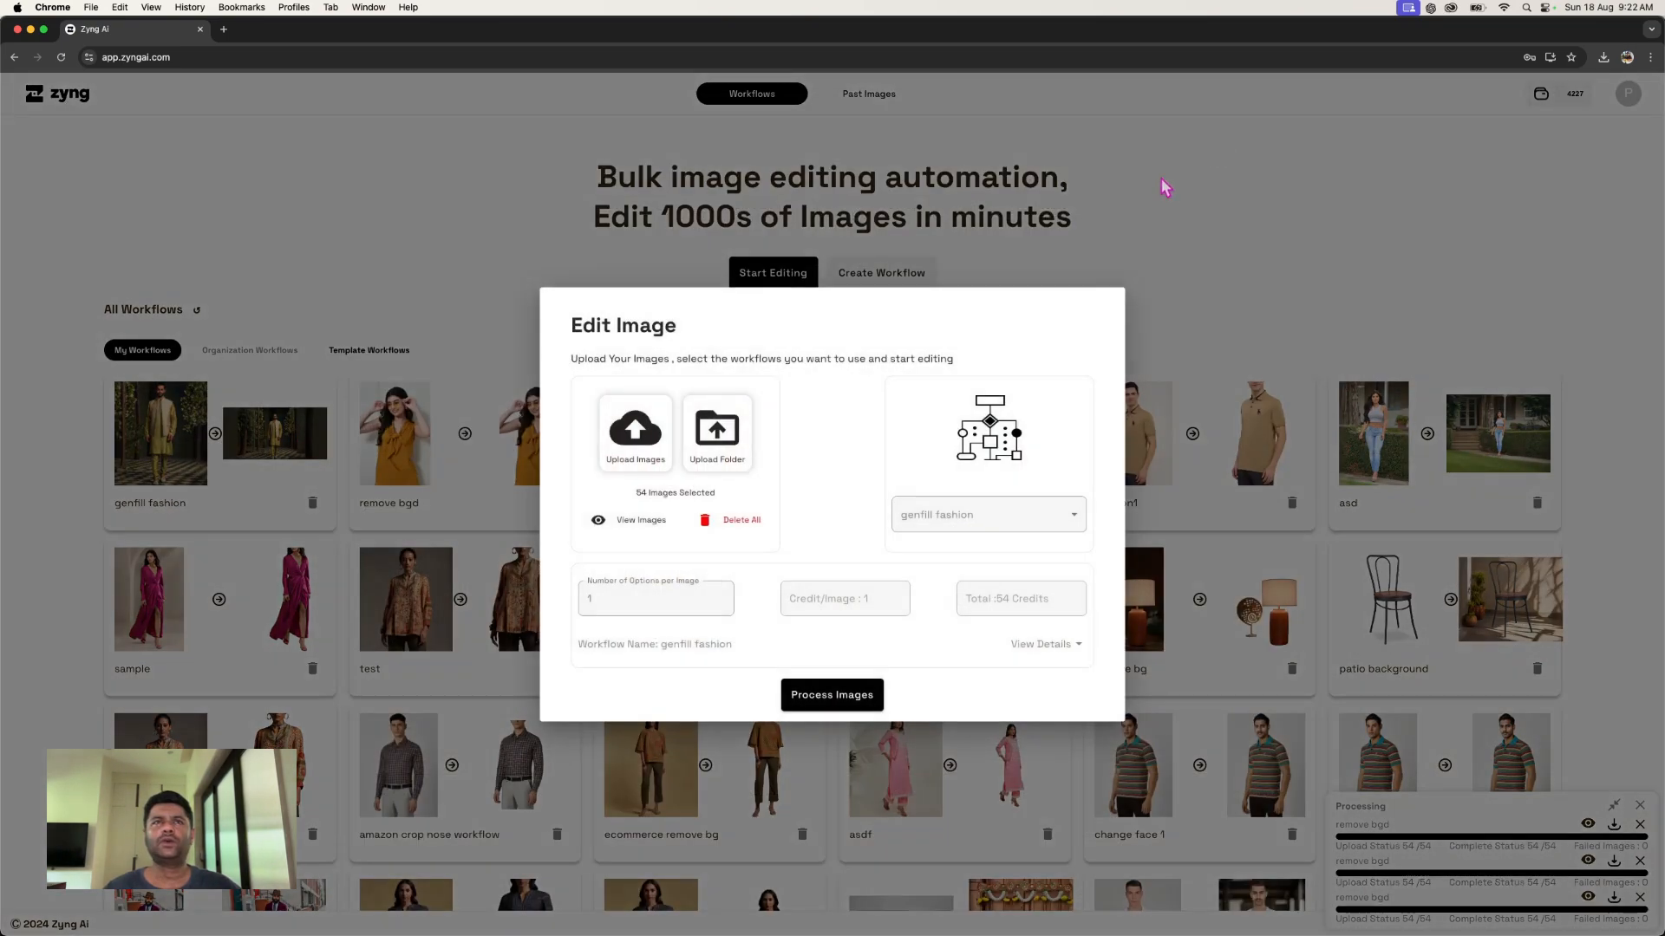
{"action": "left_click", "coordinate": [742, 523]}
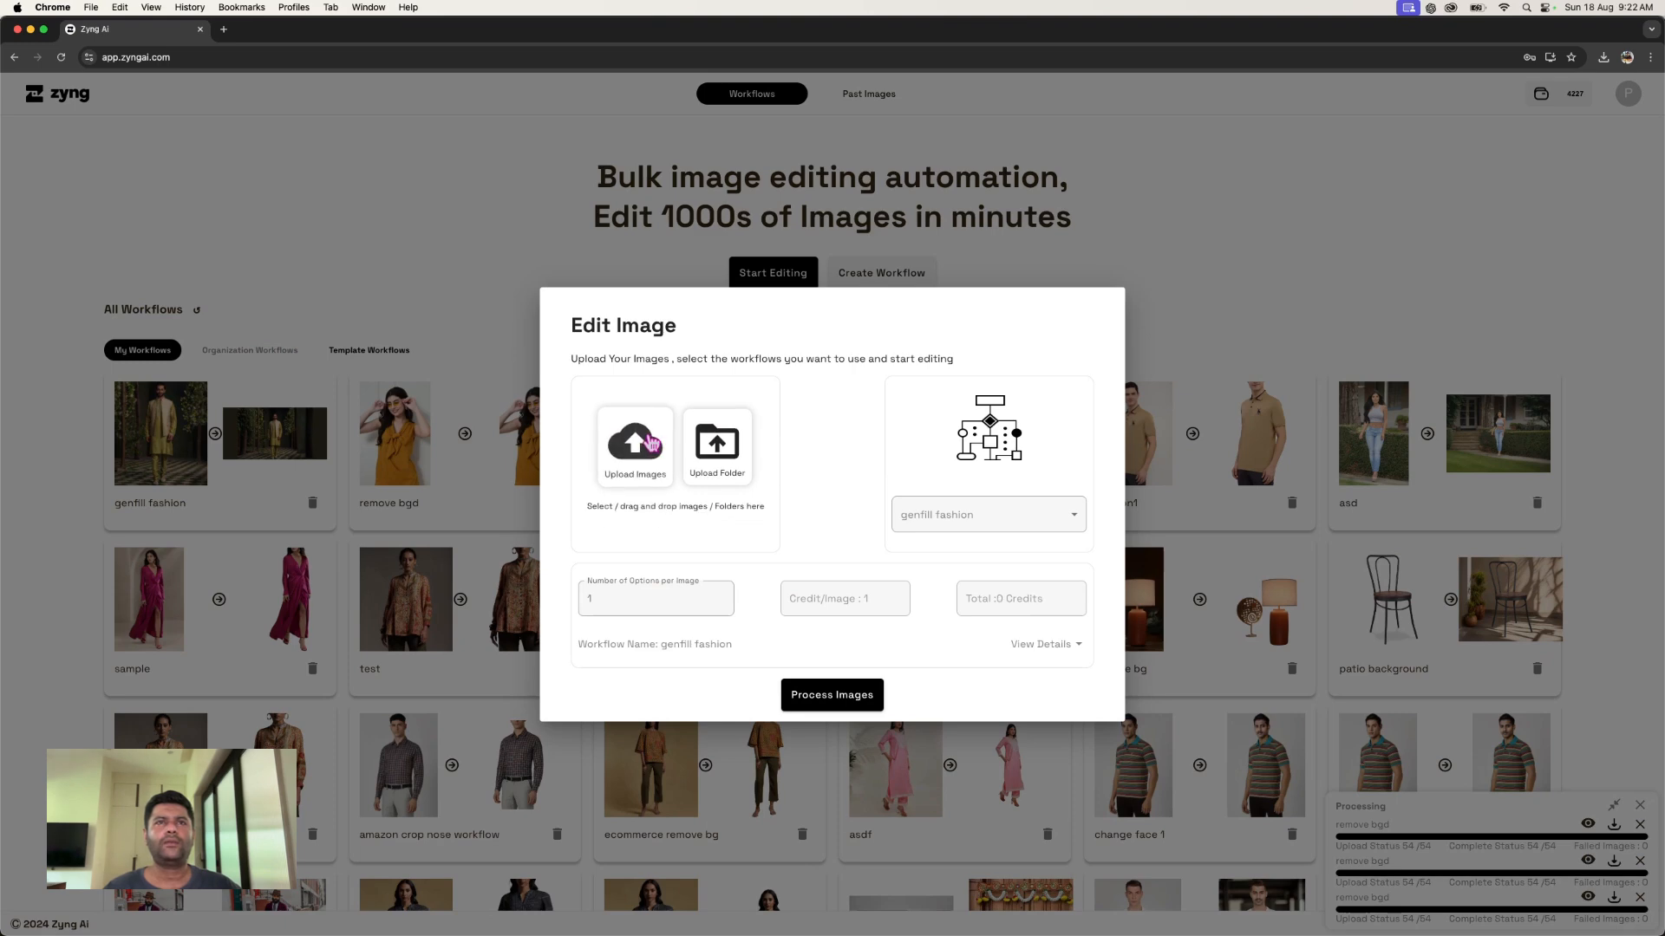
- Upload all images from the human genfill bg folder and open the list of selected images
{"action": "left_click", "coordinate": [651, 444]}
{"action": "double_click", "coordinate": [431, 259]}
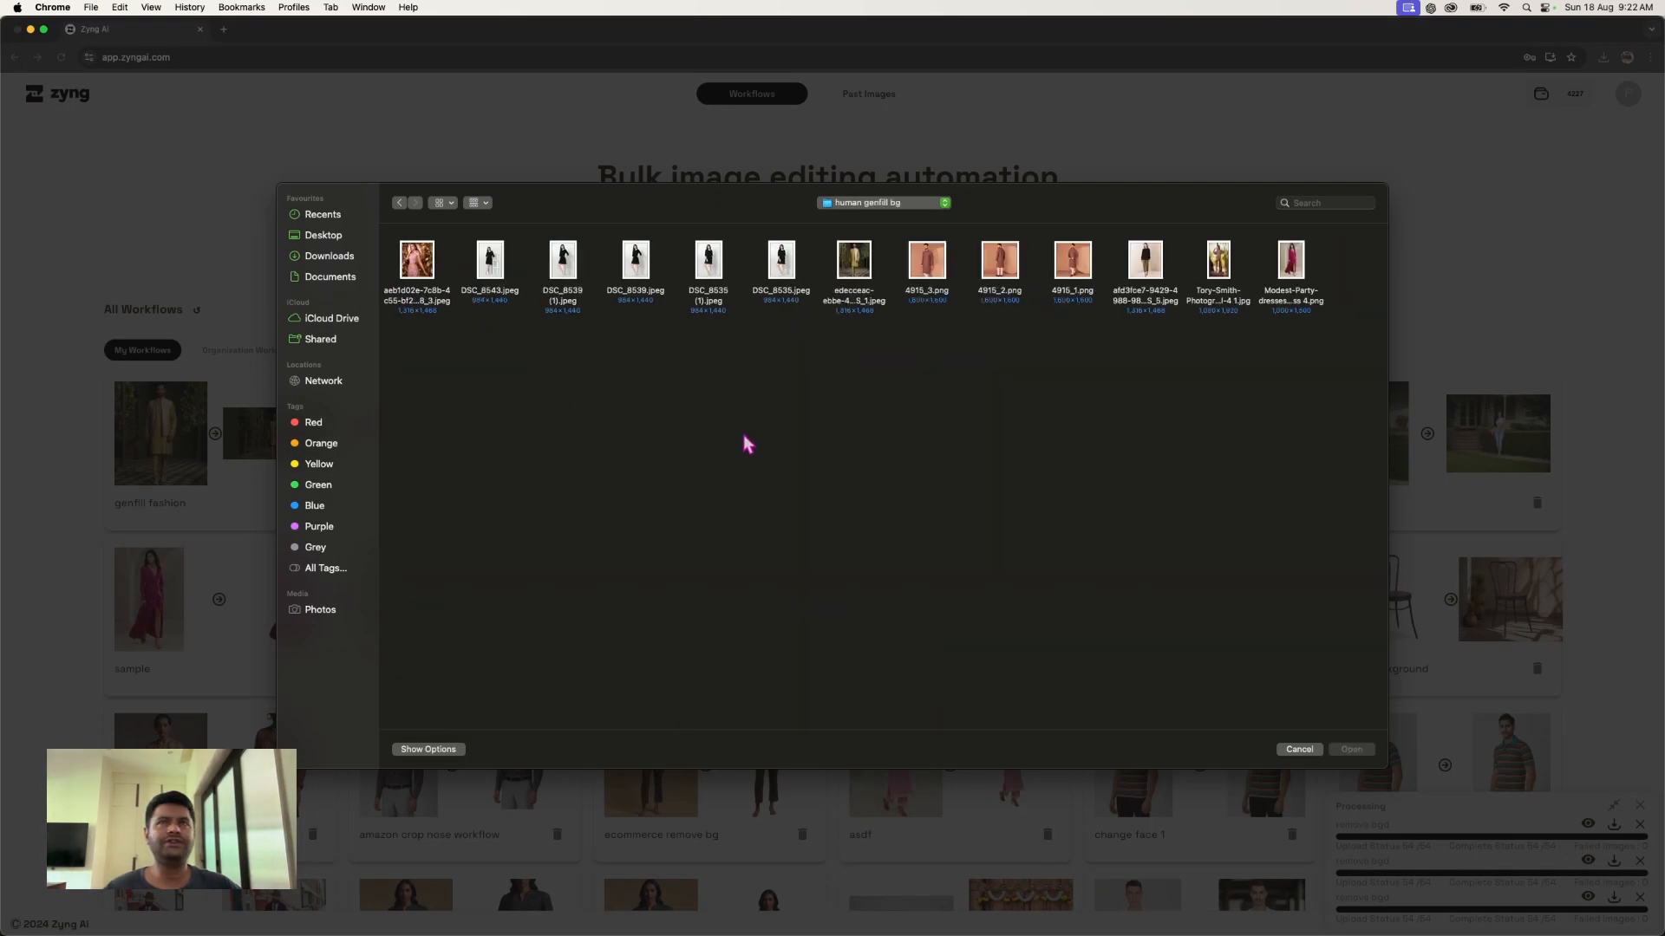
{"action": "key", "text": "super+a"}
{"action": "left_click", "coordinate": [1351, 749]}
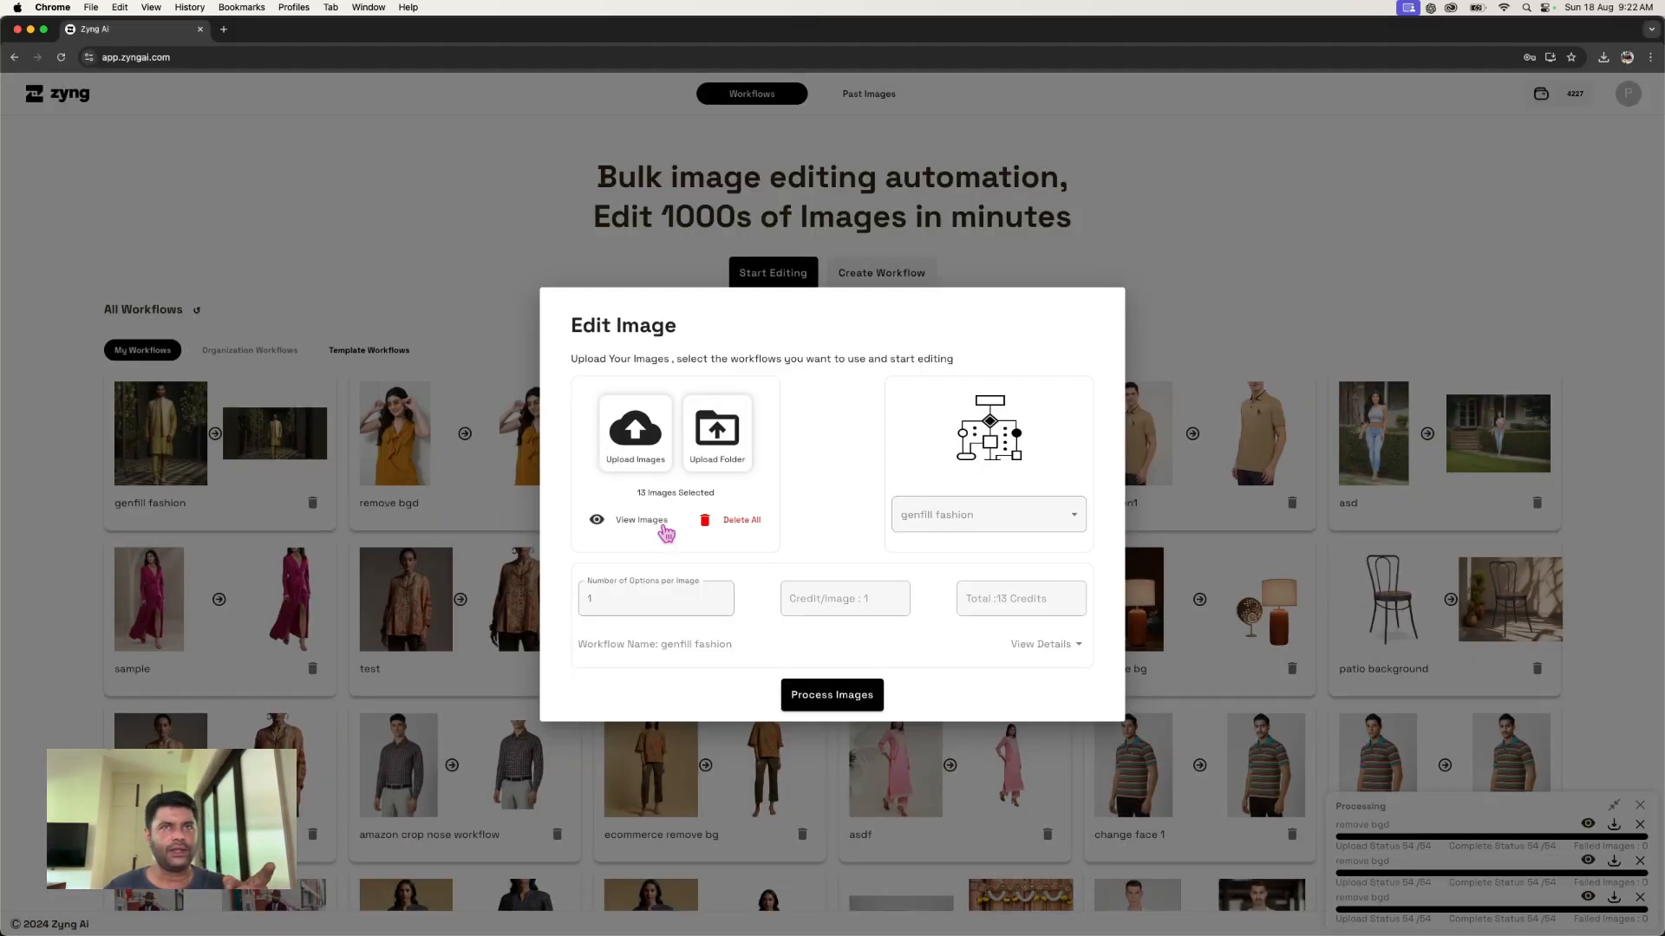
{"action": "left_click", "coordinate": [664, 530]}
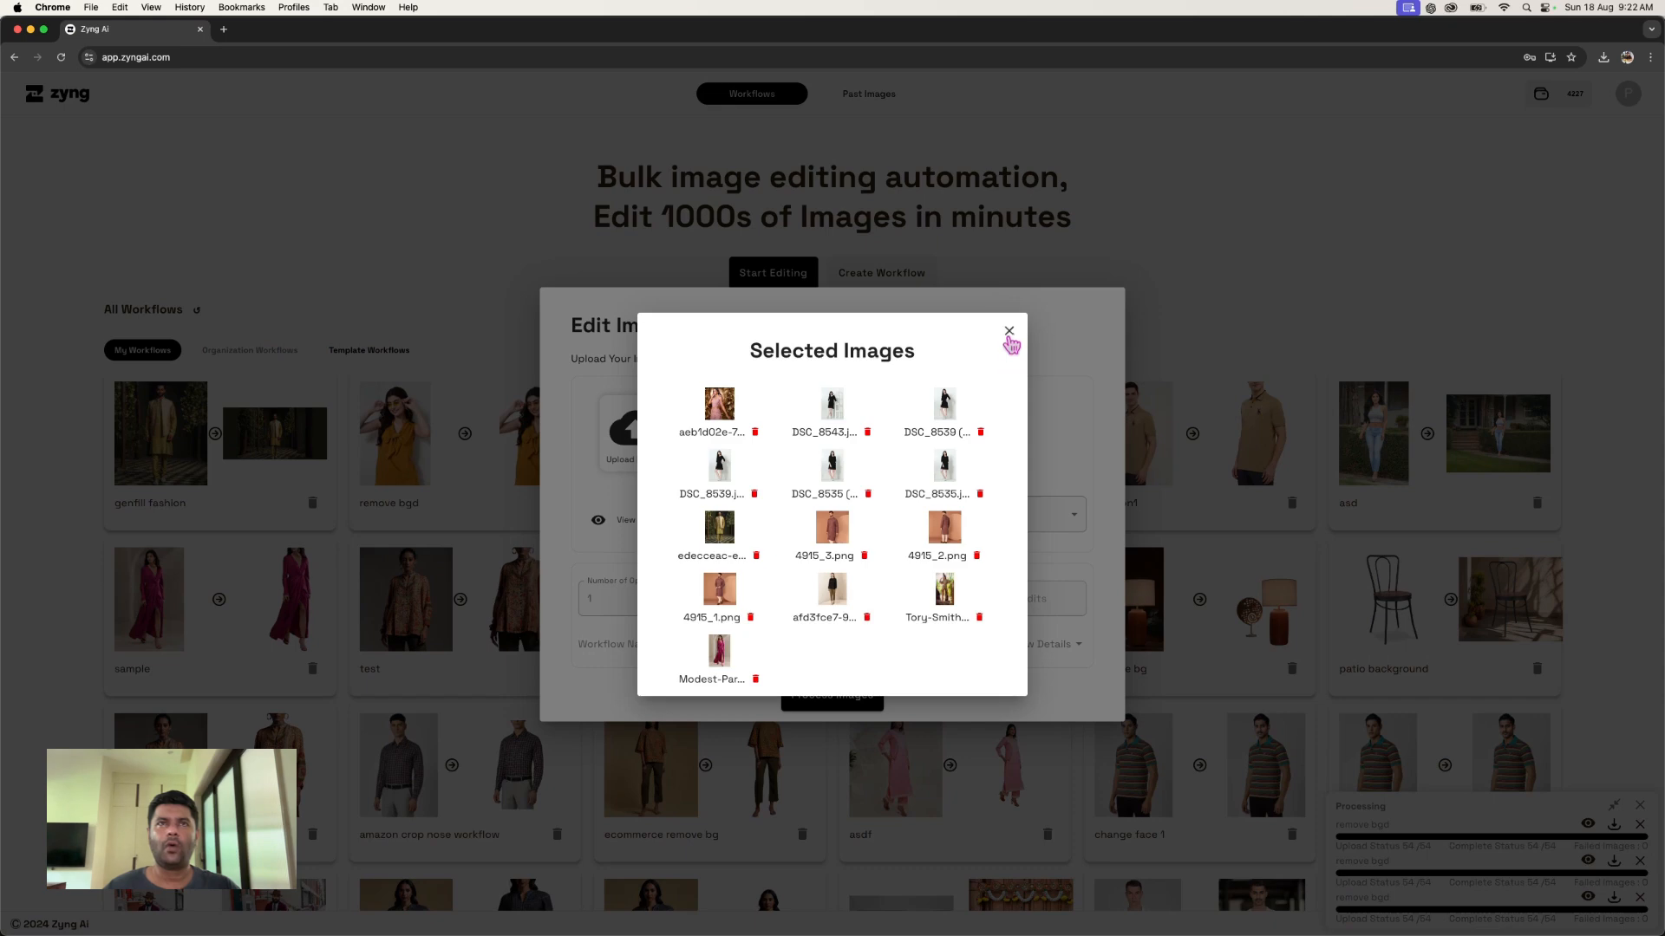
- Close the selected images list and upload the entire human genfill bg folder from the human model folder
{"action": "left_click", "coordinate": [1009, 331]}
{"action": "left_click", "coordinate": [717, 444]}
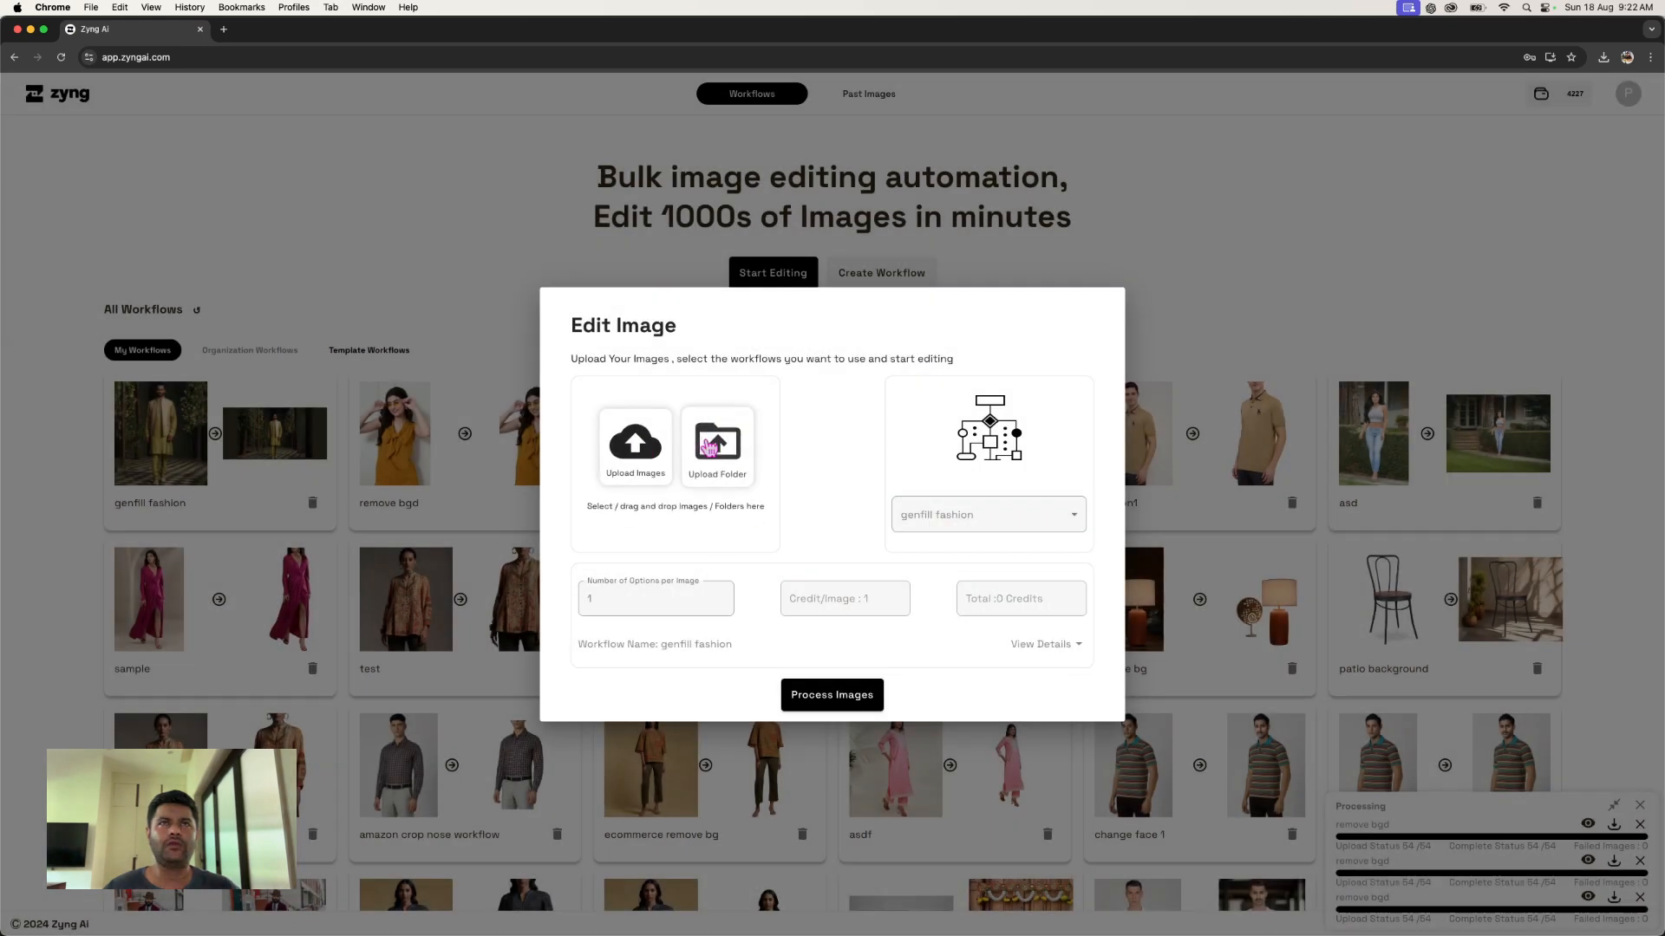
{"action": "left_click", "coordinate": [948, 206]}
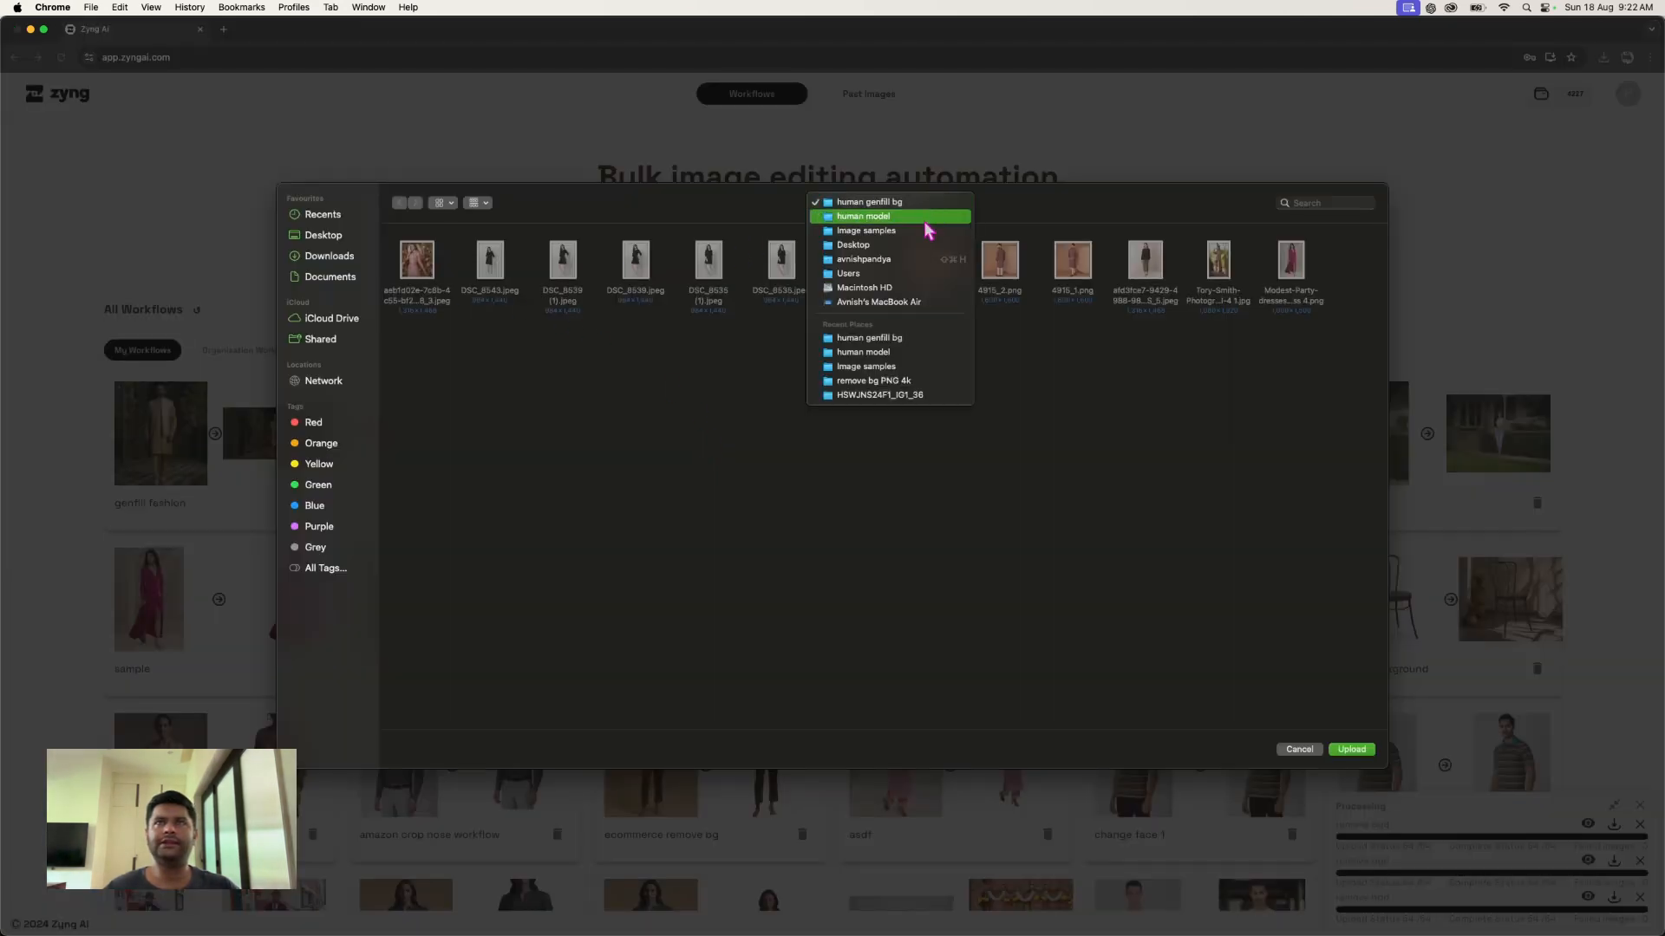
{"action": "left_click", "coordinate": [929, 216]}
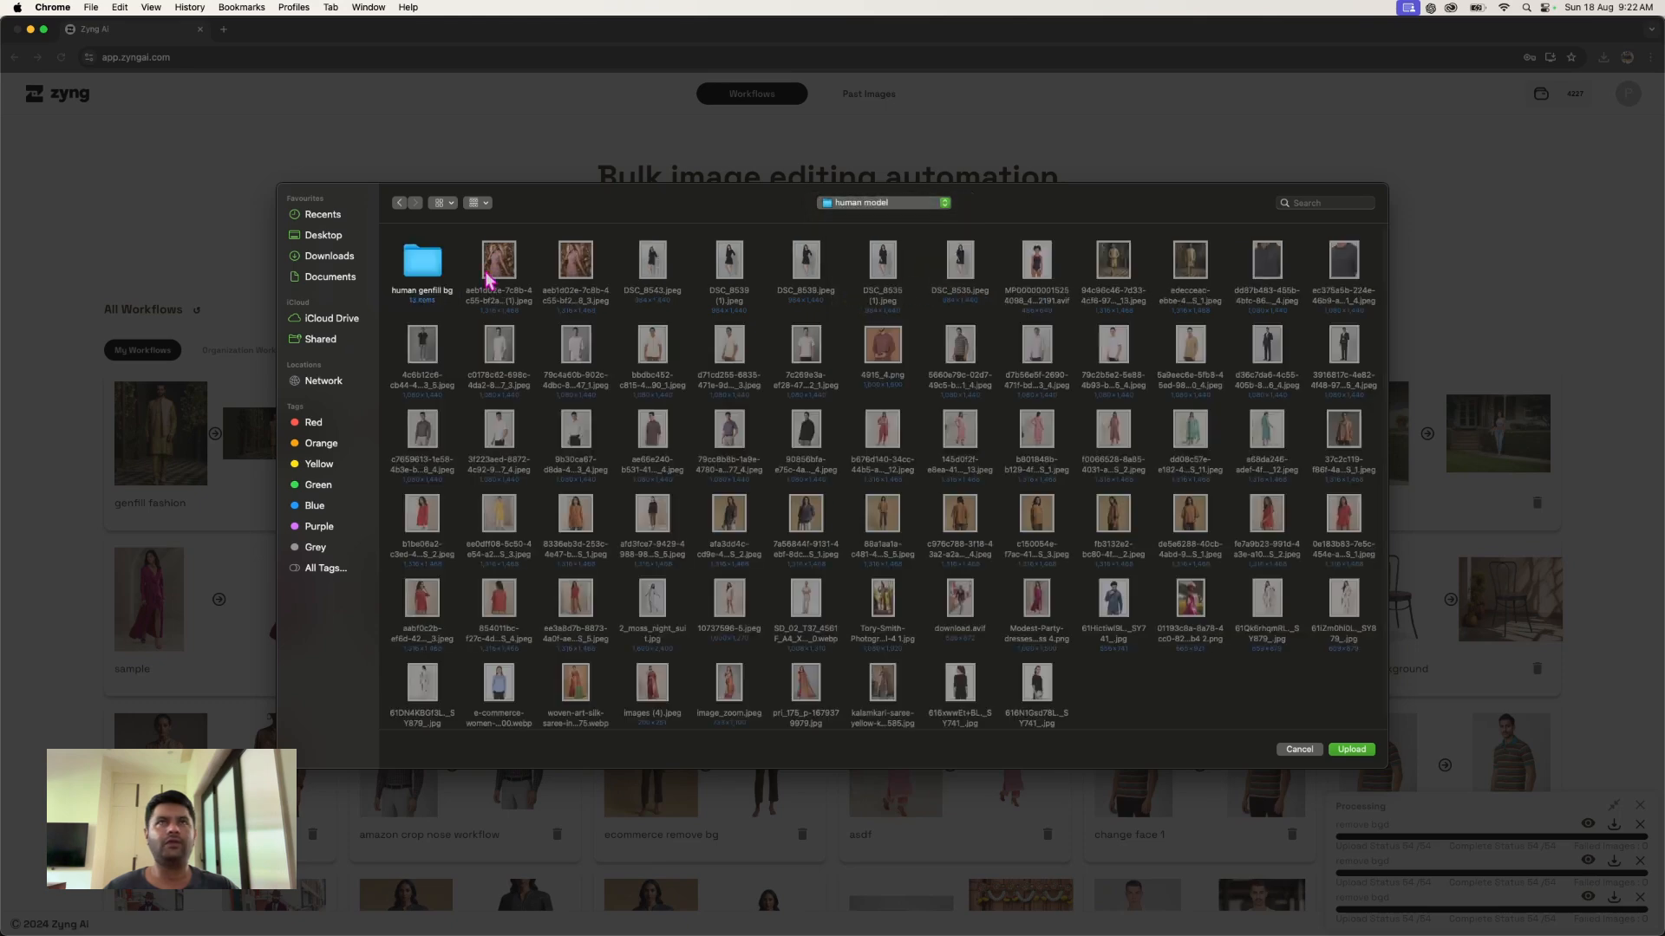
{"action": "left_click", "coordinate": [434, 263]}
{"action": "left_click", "coordinate": [1369, 750]}
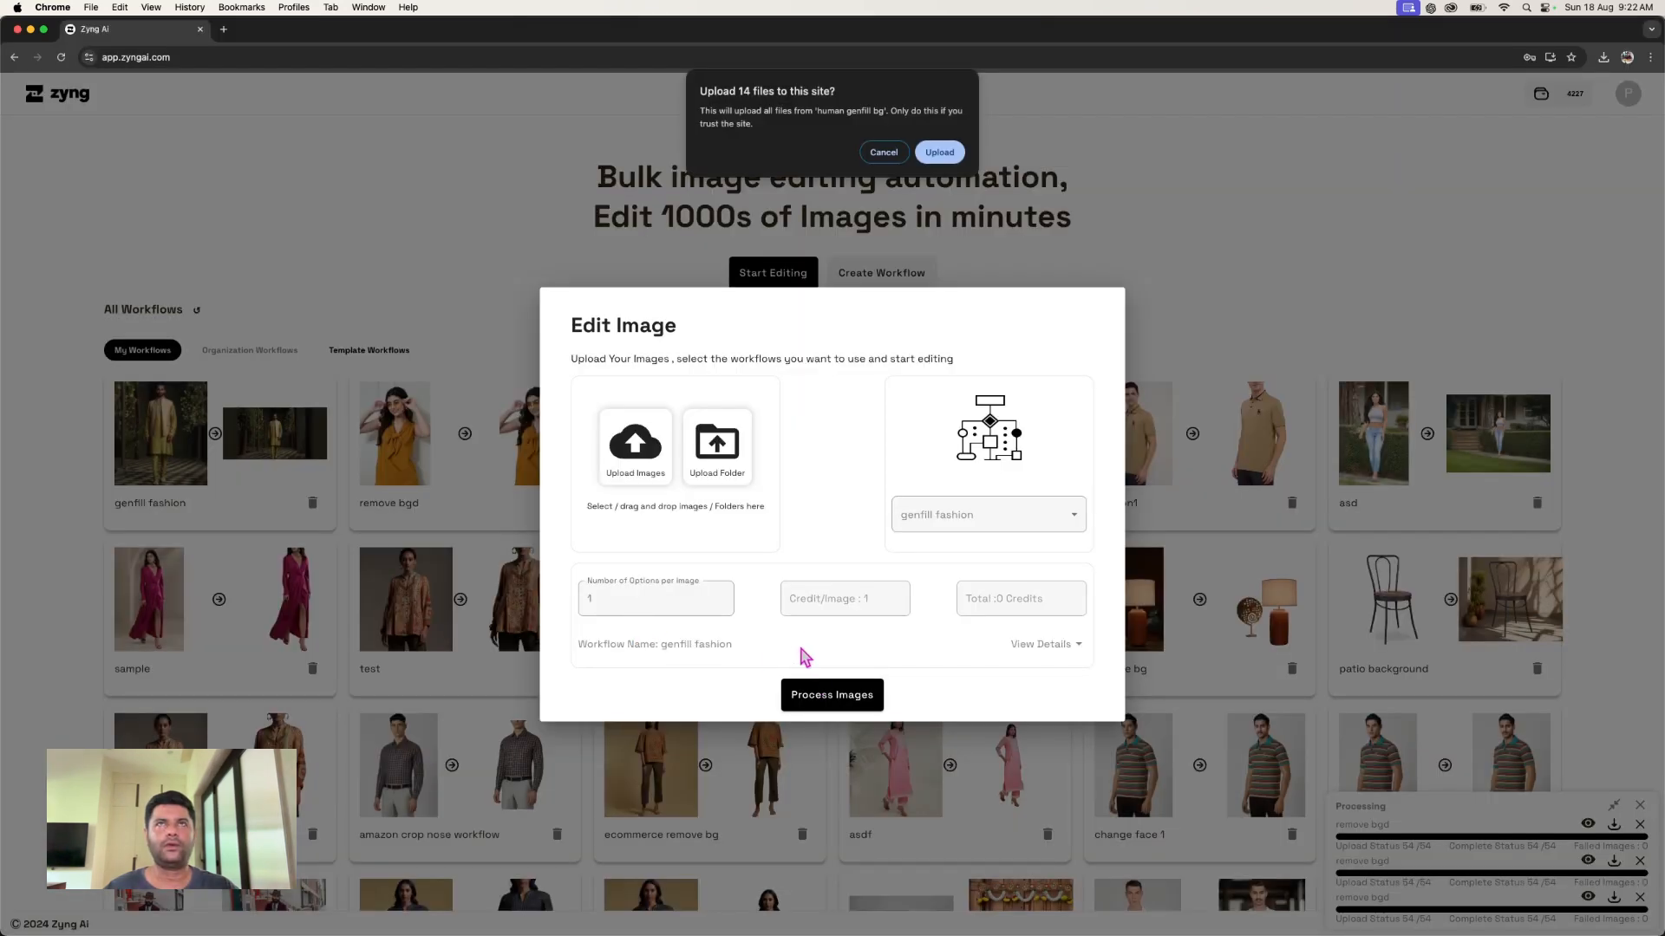
{"action": "left_click", "coordinate": [939, 153]}
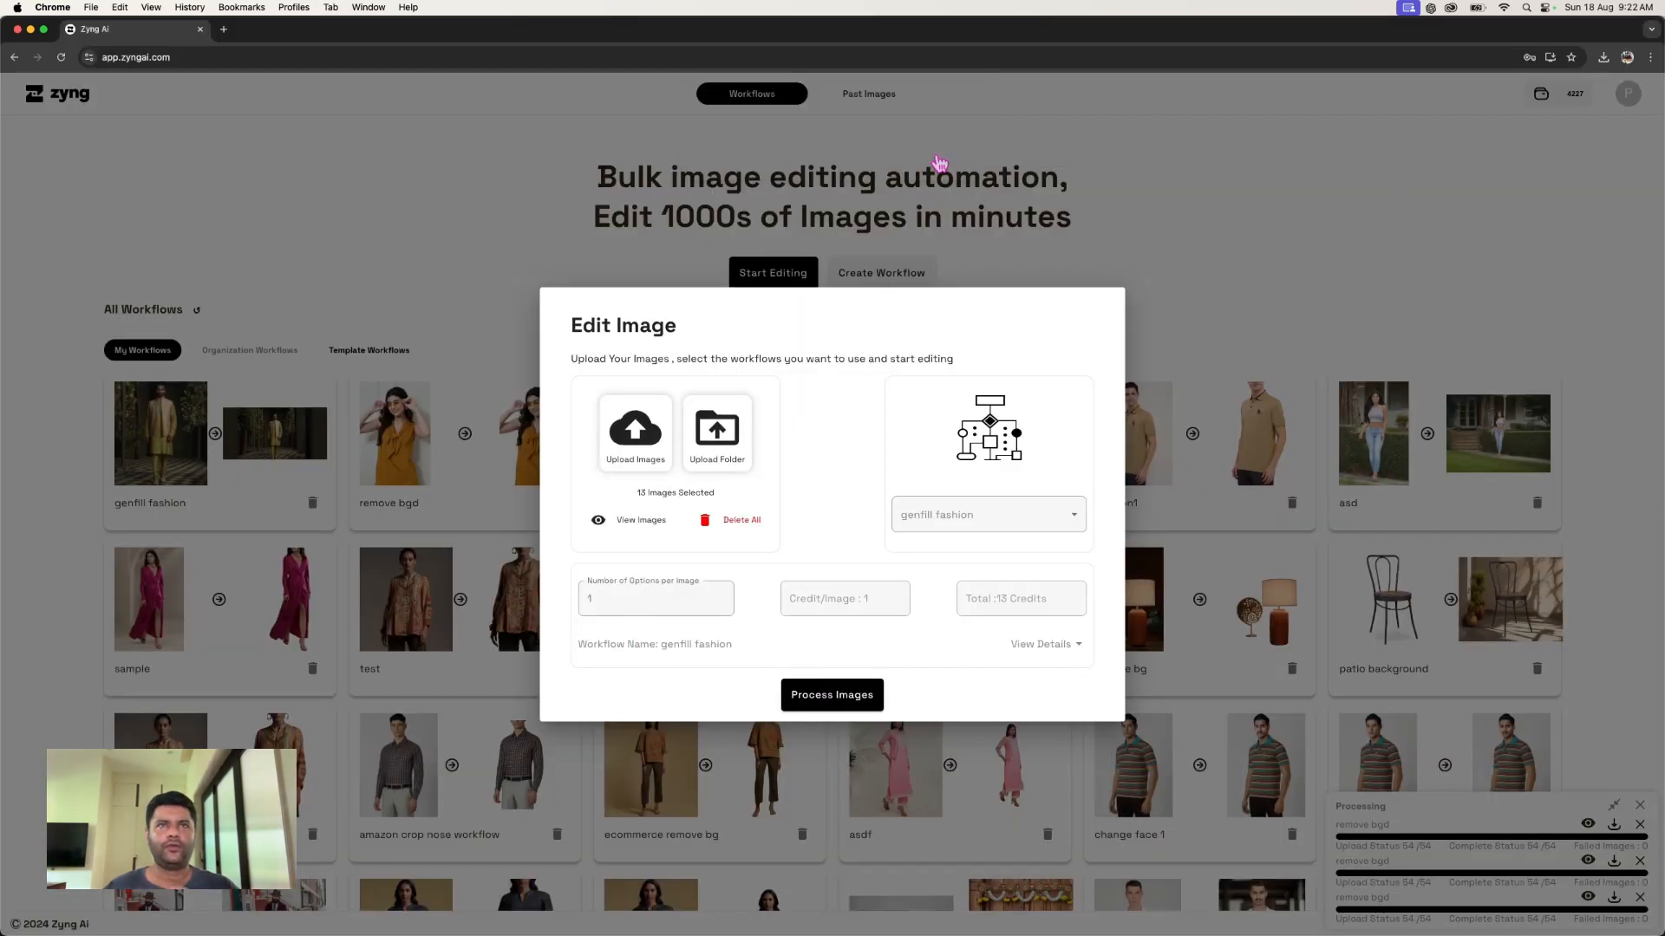
- Start processing the uploaded images, dismiss the processing notice and open the genfill fashion job's results
{"action": "left_click", "coordinate": [839, 697]}
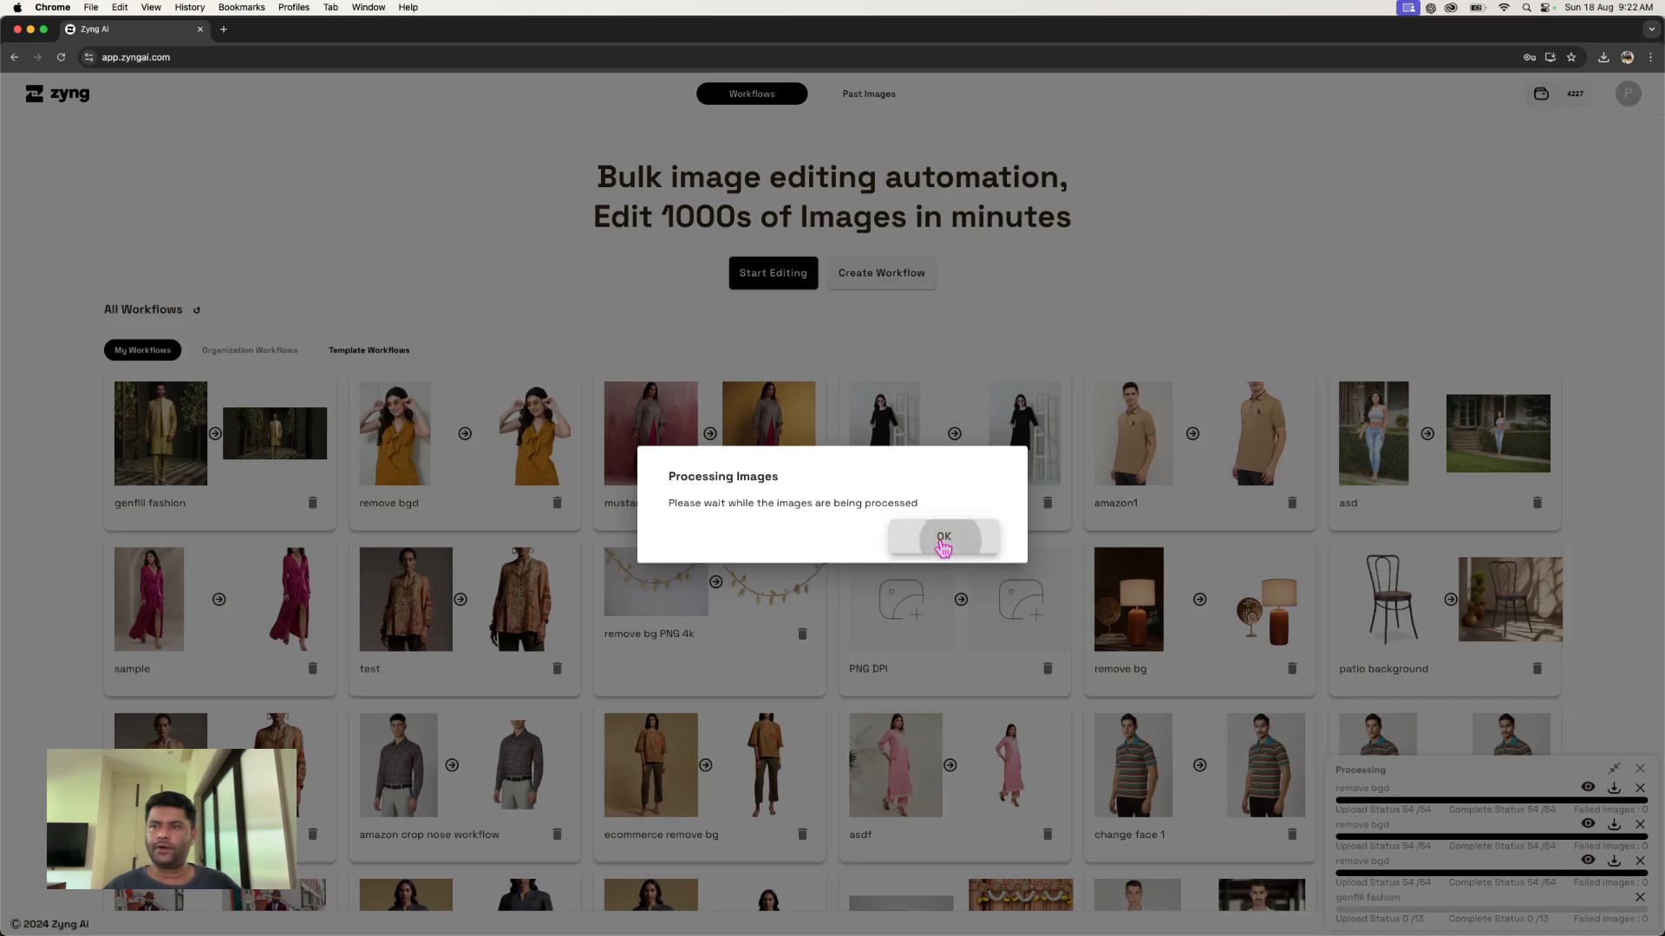
{"action": "left_click", "coordinate": [944, 539]}
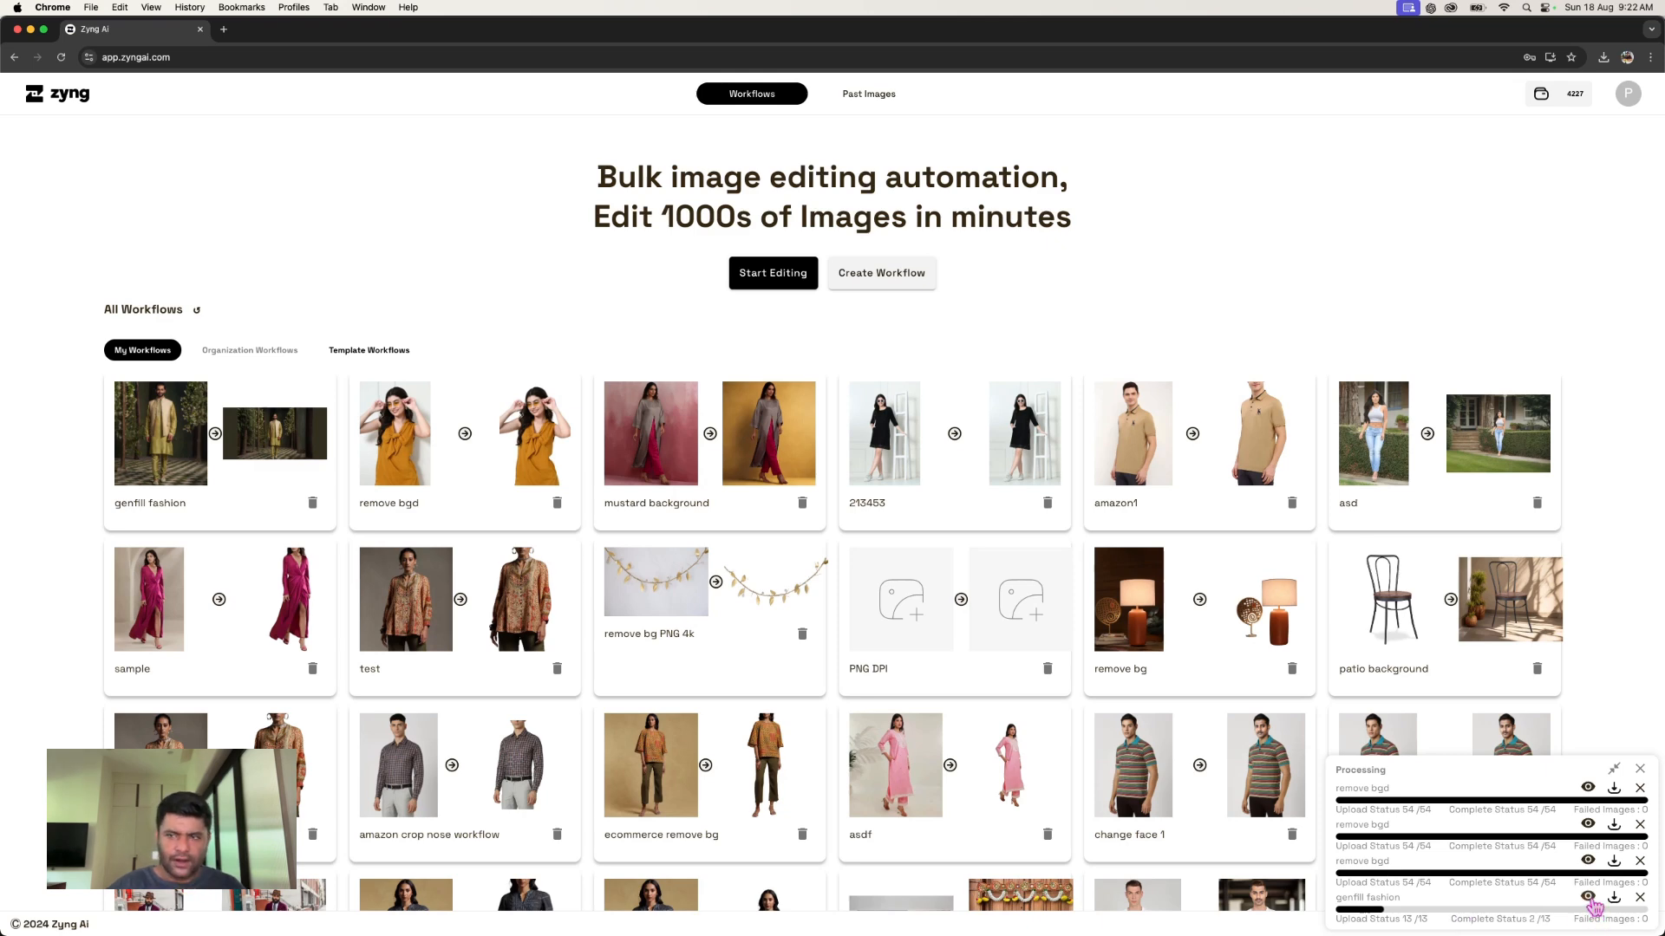
{"action": "left_click", "coordinate": [1587, 899]}
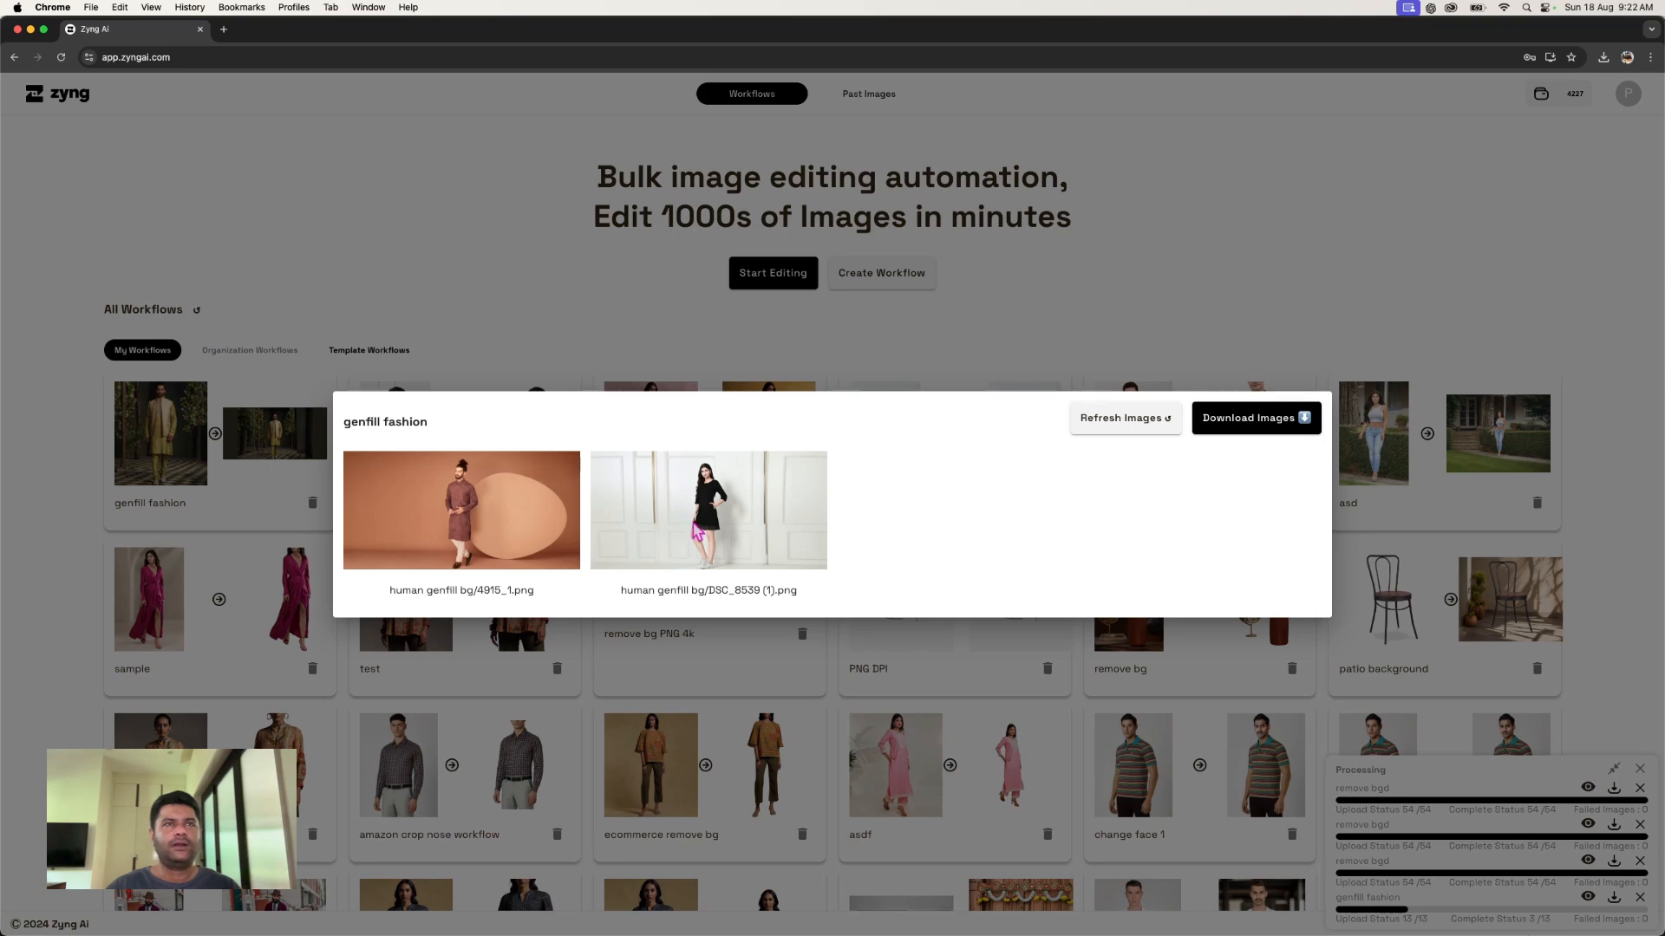
- Examine the first processed images up close, checking their extended backgrounds, and refresh the results
{"action": "scroll", "coordinate": [698, 531], "scroll_direction": "up", "scroll_amount": 5}
{"action": "scroll", "coordinate": [698, 532], "scroll_direction": "left", "scroll_amount": 5}
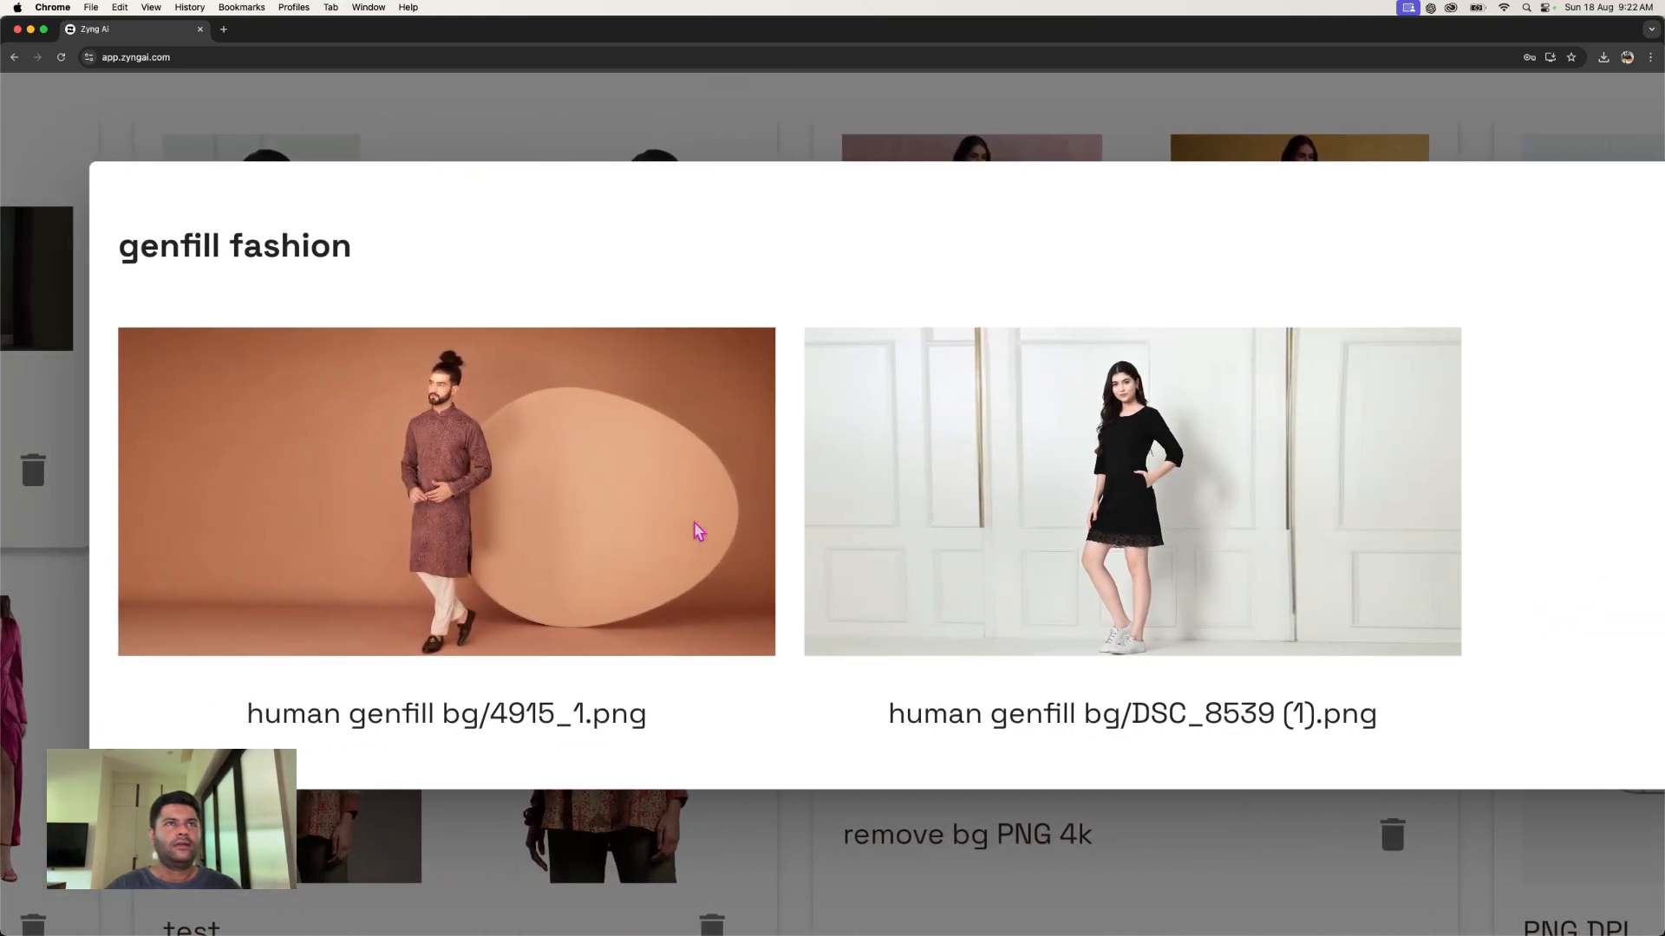
{"action": "scroll", "coordinate": [562, 521], "scroll_direction": "right", "scroll_amount": 1}
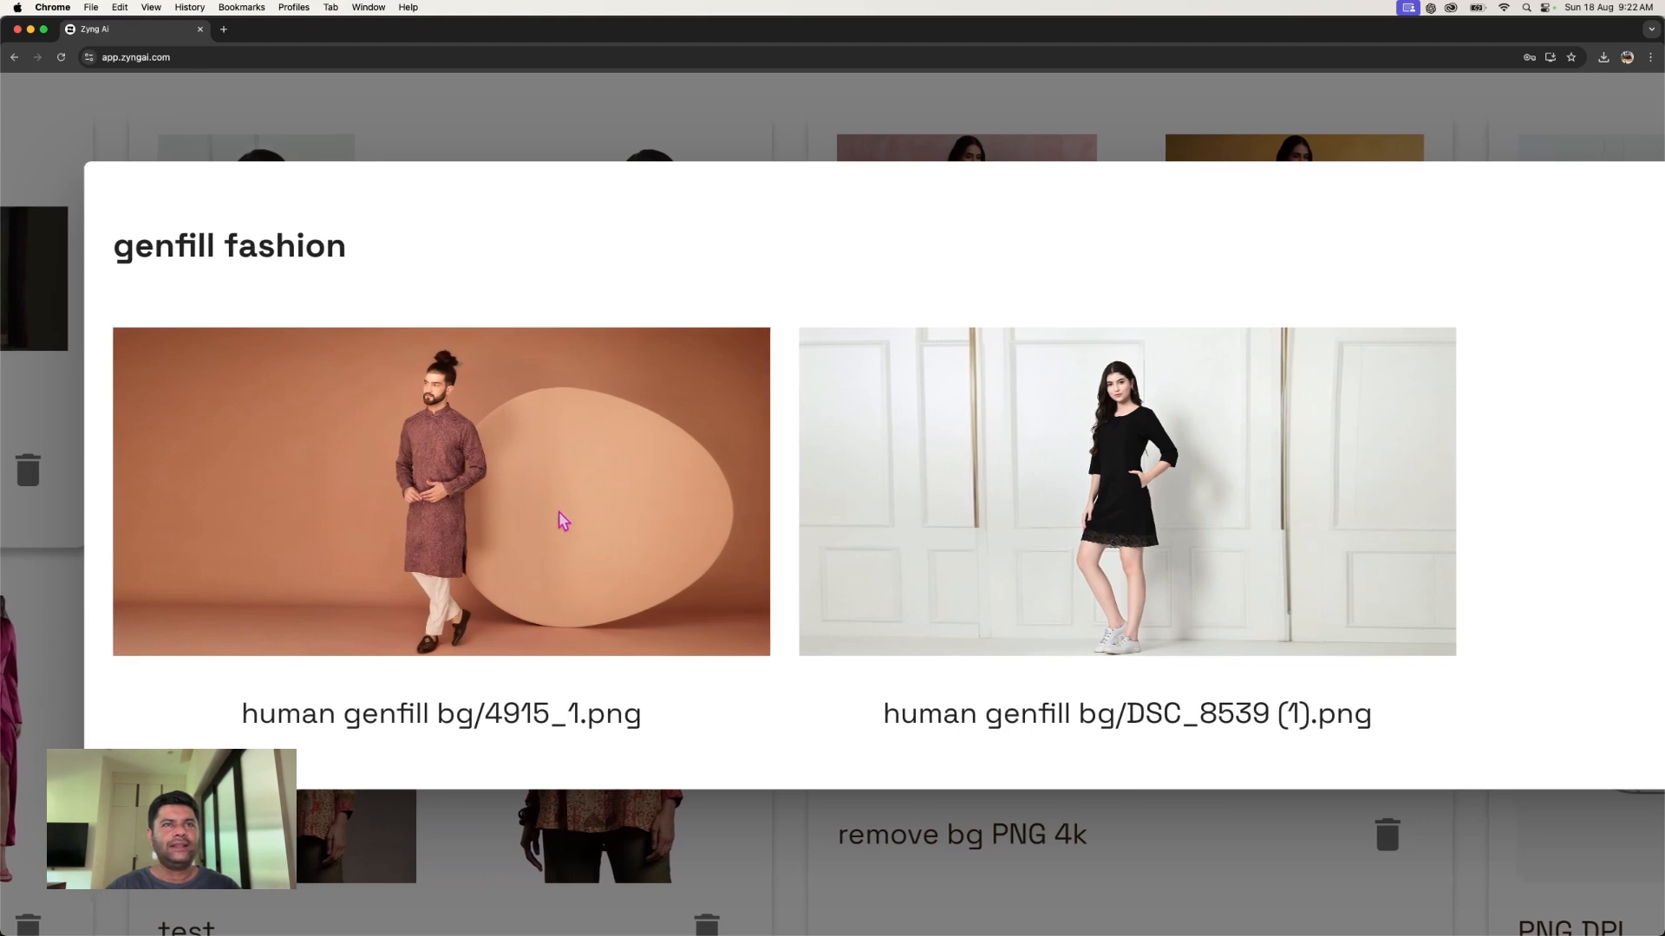
{"action": "scroll", "coordinate": [562, 520], "scroll_direction": "right", "scroll_amount": 4}
{"action": "scroll", "coordinate": [617, 524], "scroll_direction": "down", "scroll_amount": 5}
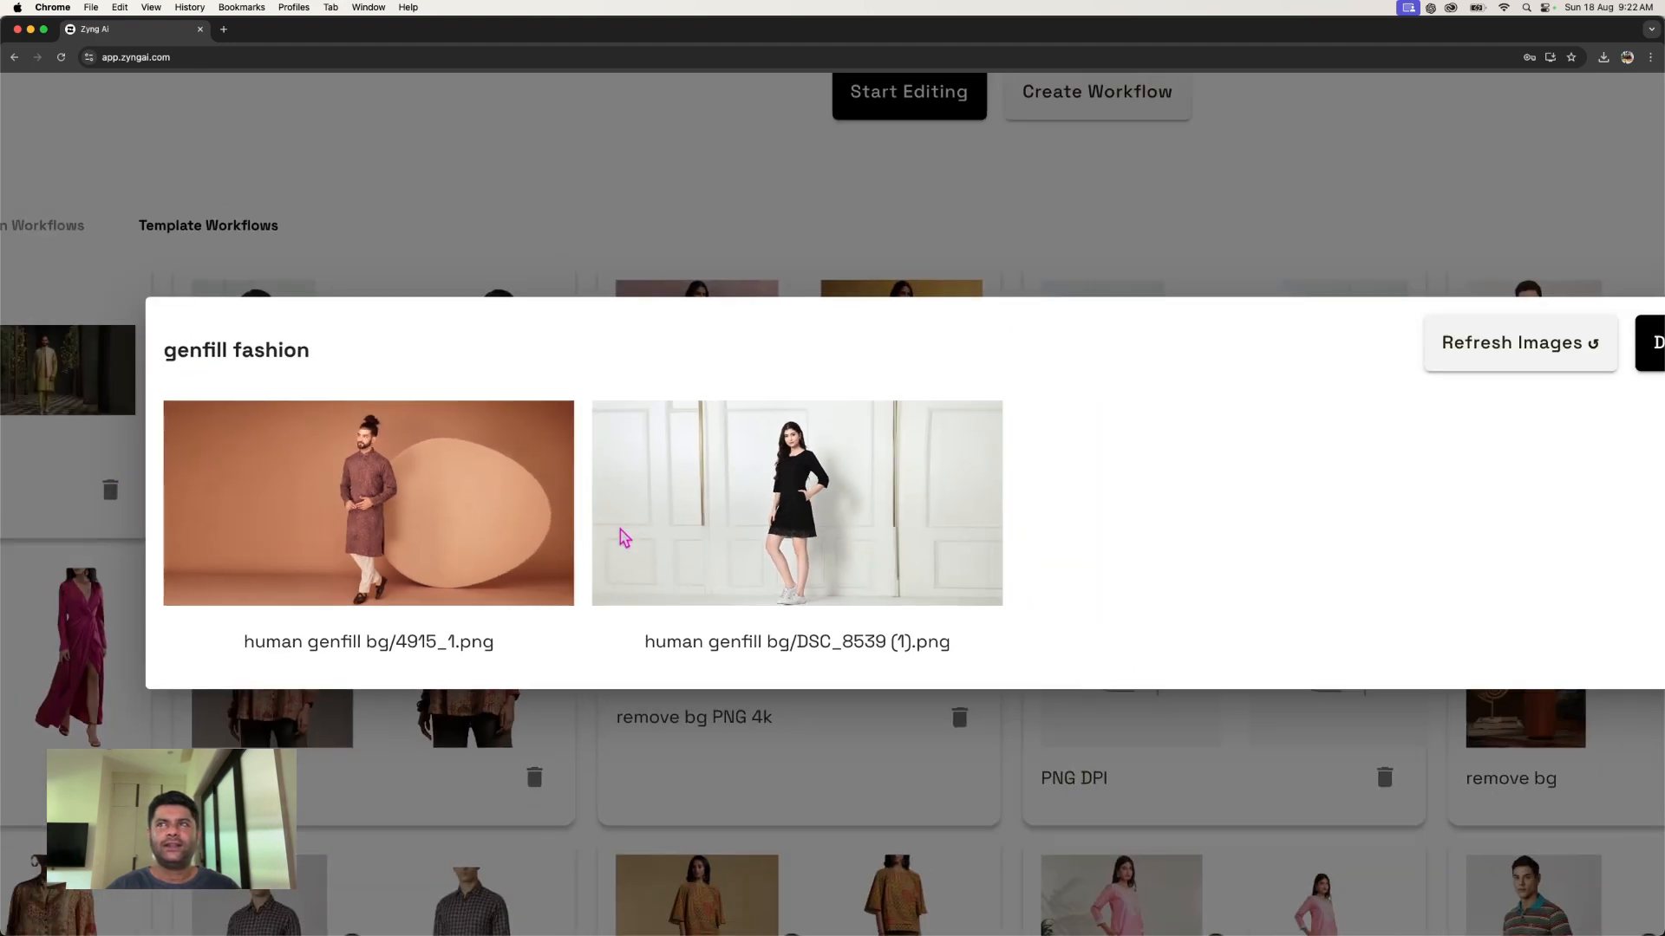
{"action": "scroll", "coordinate": [1533, 549], "scroll_direction": "down", "scroll_amount": 5}
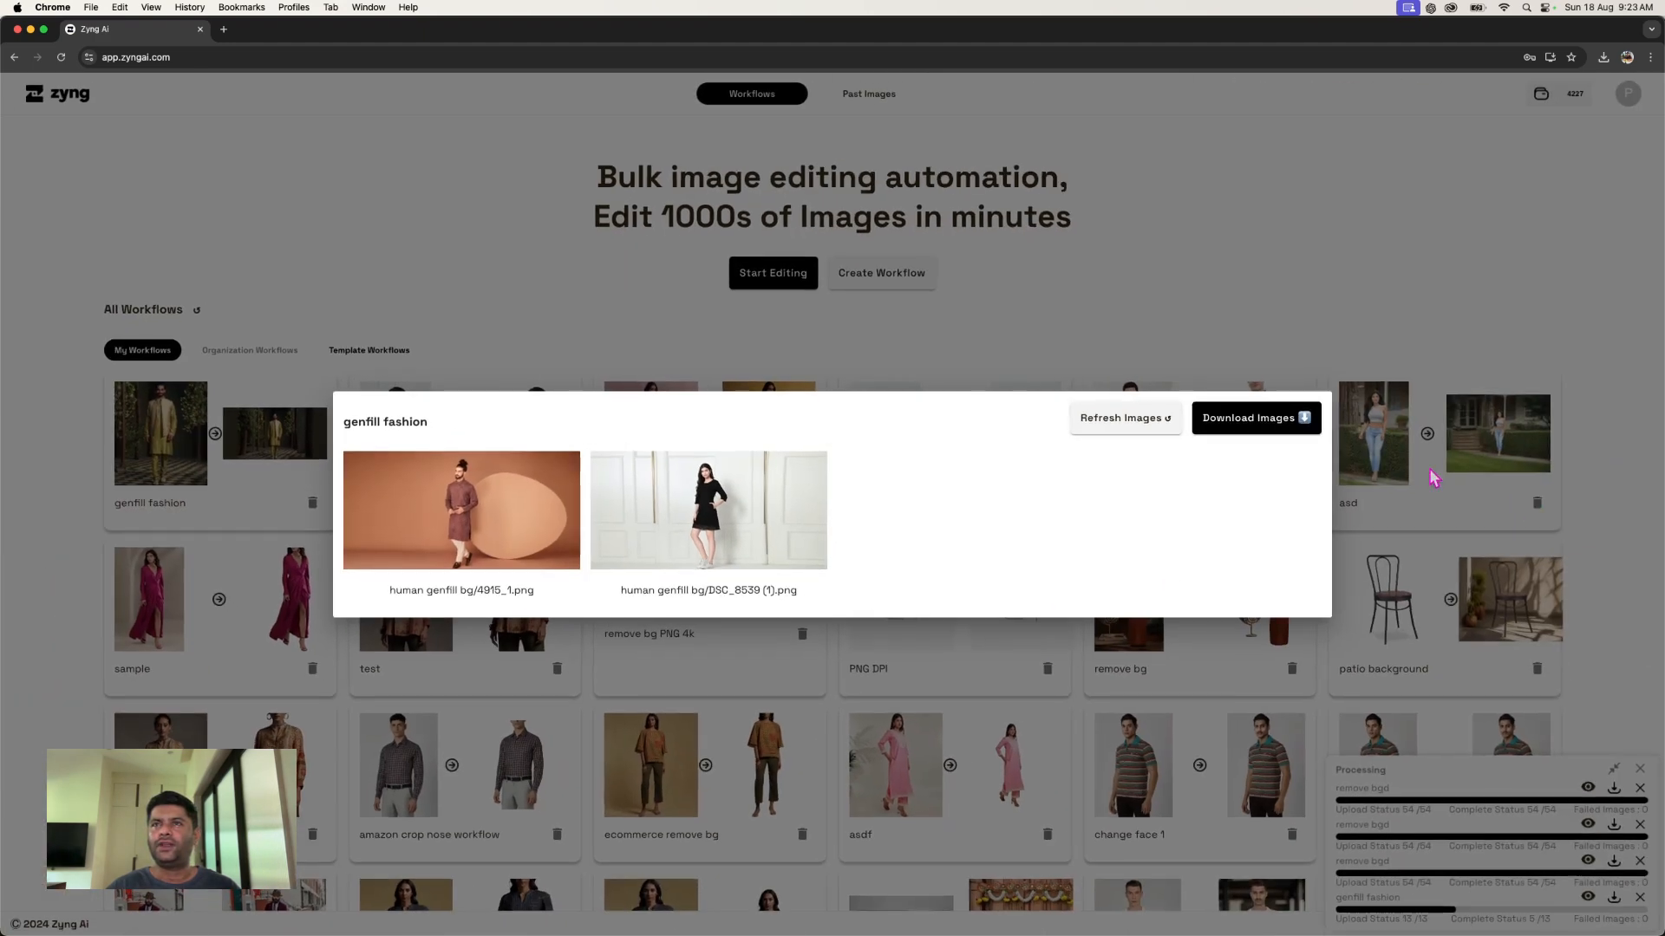
{"action": "left_click", "coordinate": [1141, 419]}
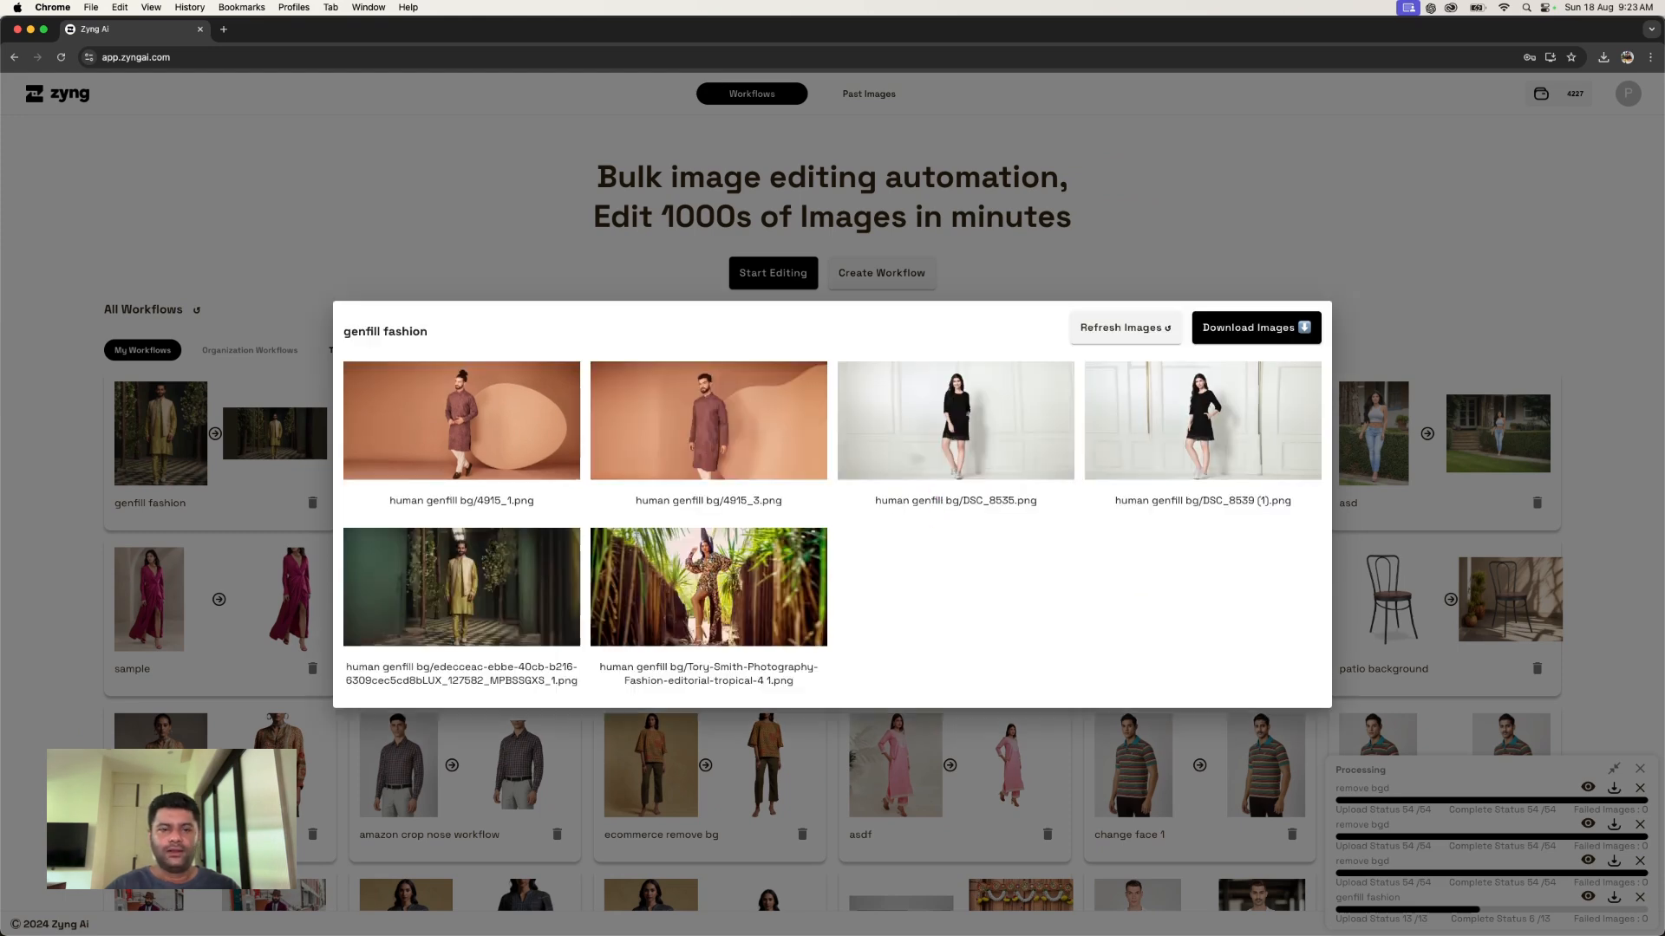
- Place the Finder window of the human genfill bg folder beside the results and preview several original photos for comparison
{"action": "left_click_drag", "start_coordinate": [555, 935], "coordinate": [1322, 248]}
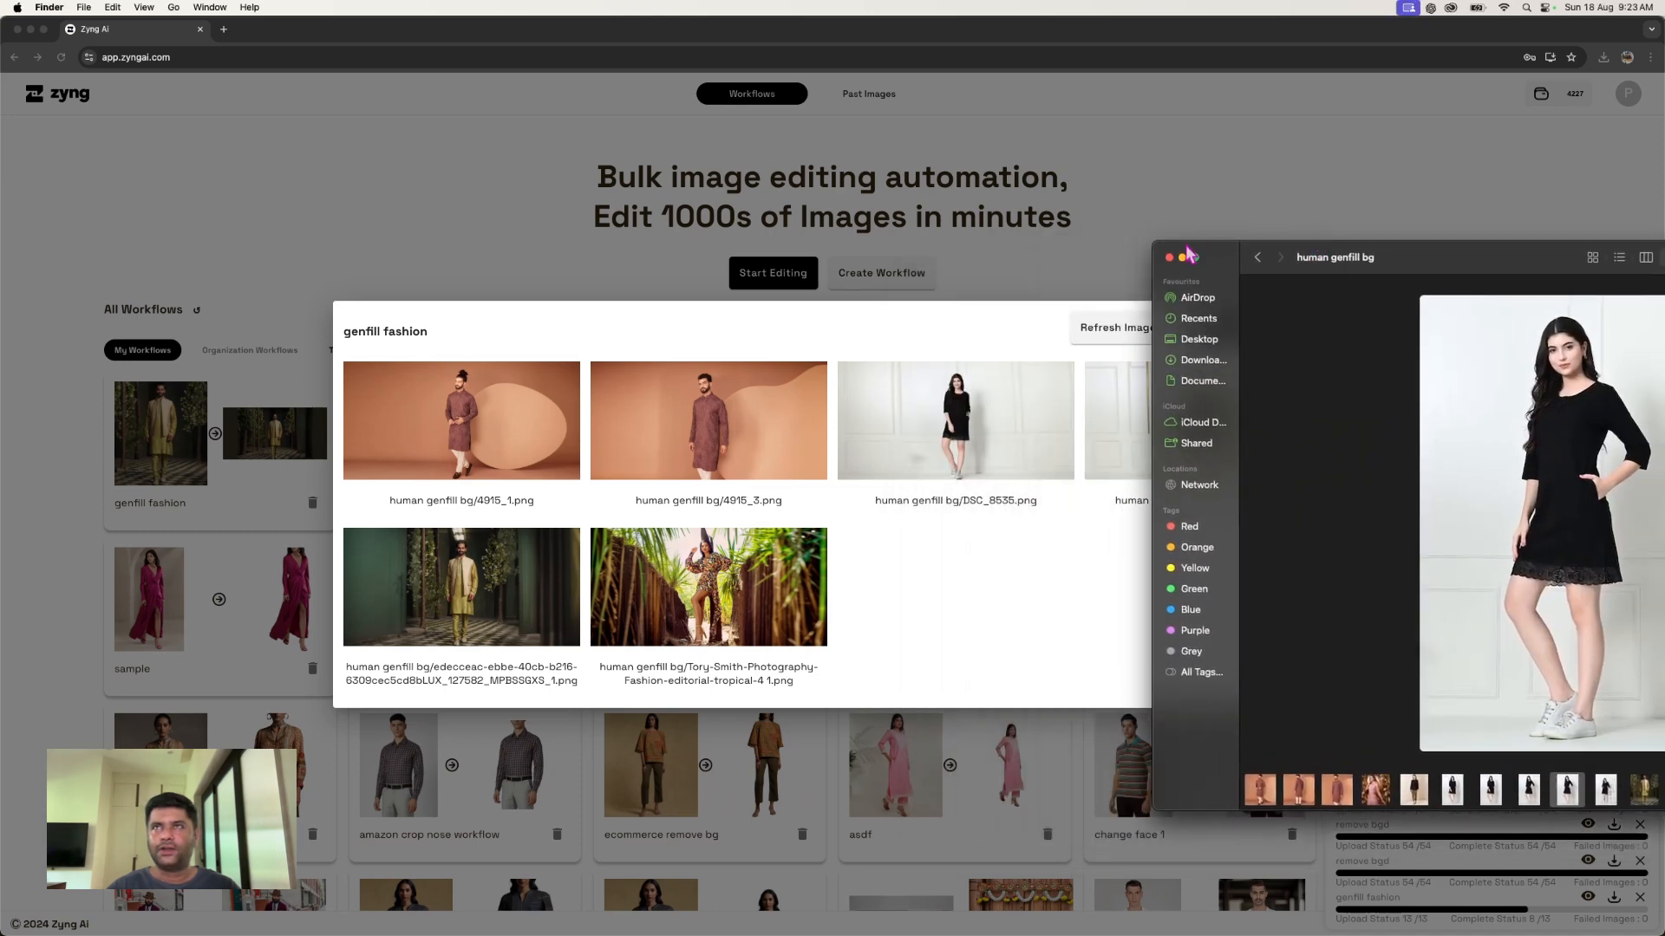
{"action": "left_click_drag", "start_coordinate": [1174, 249], "coordinate": [1315, 307]}
{"action": "left_click_drag", "start_coordinate": [1481, 326], "coordinate": [1316, 217]}
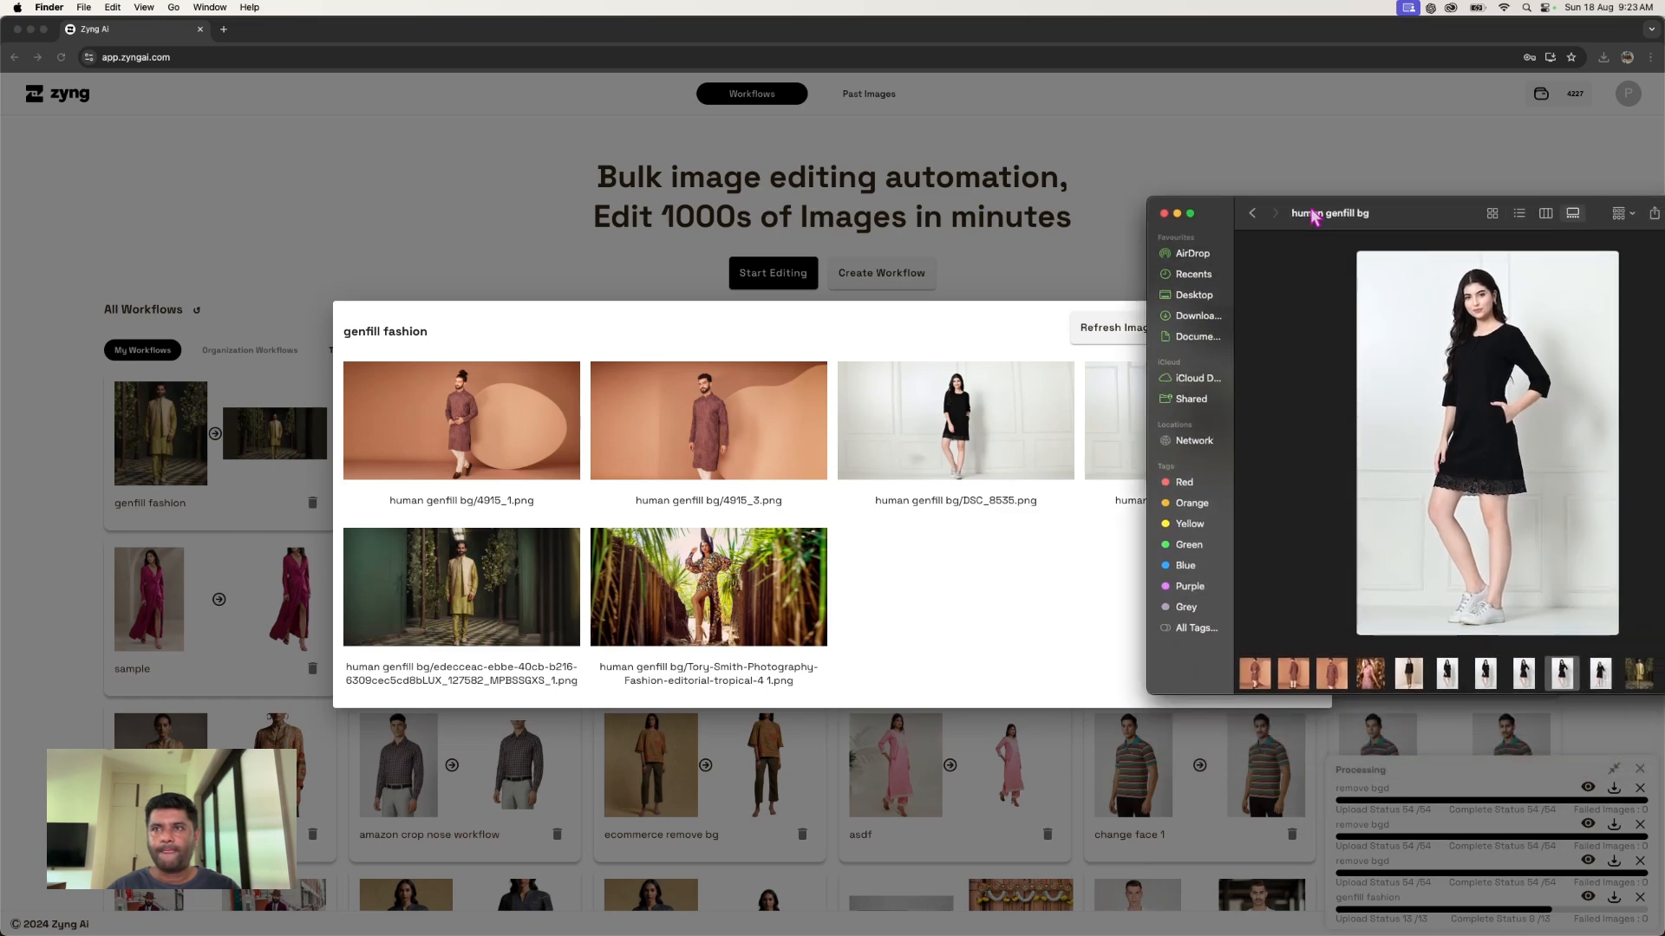
{"action": "left_click", "coordinate": [1254, 674]}
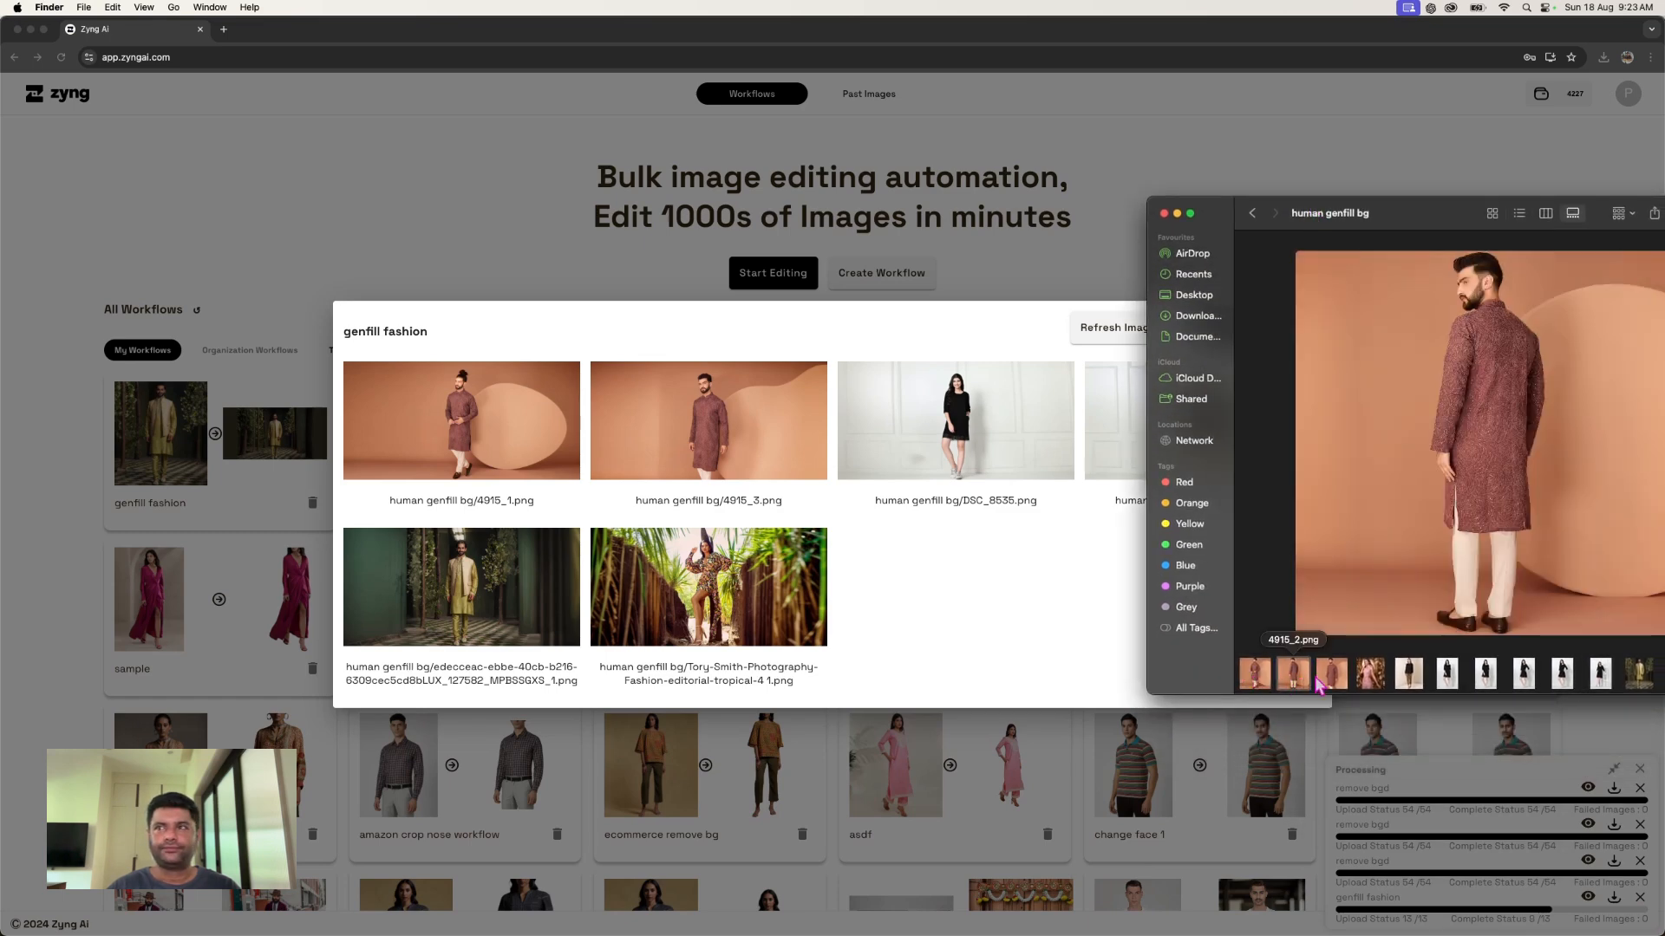
{"action": "left_click", "coordinate": [1368, 677]}
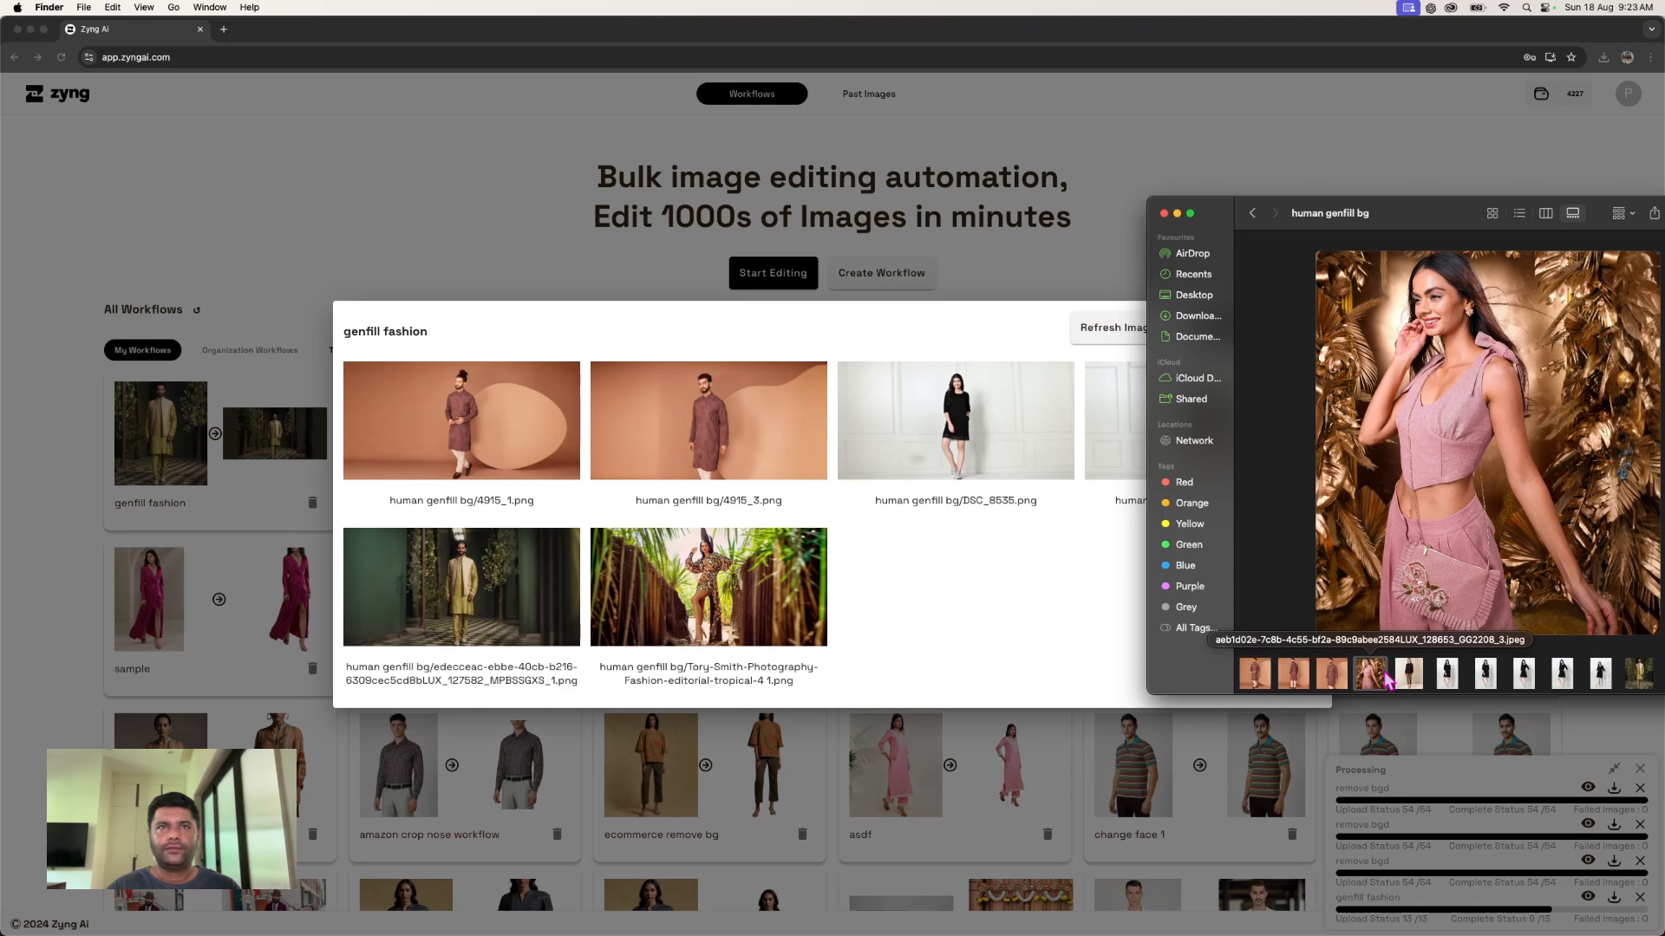
{"action": "left_click", "coordinate": [1639, 675]}
{"action": "left_click_drag", "start_coordinate": [1385, 232], "coordinate": [1223, 261]}
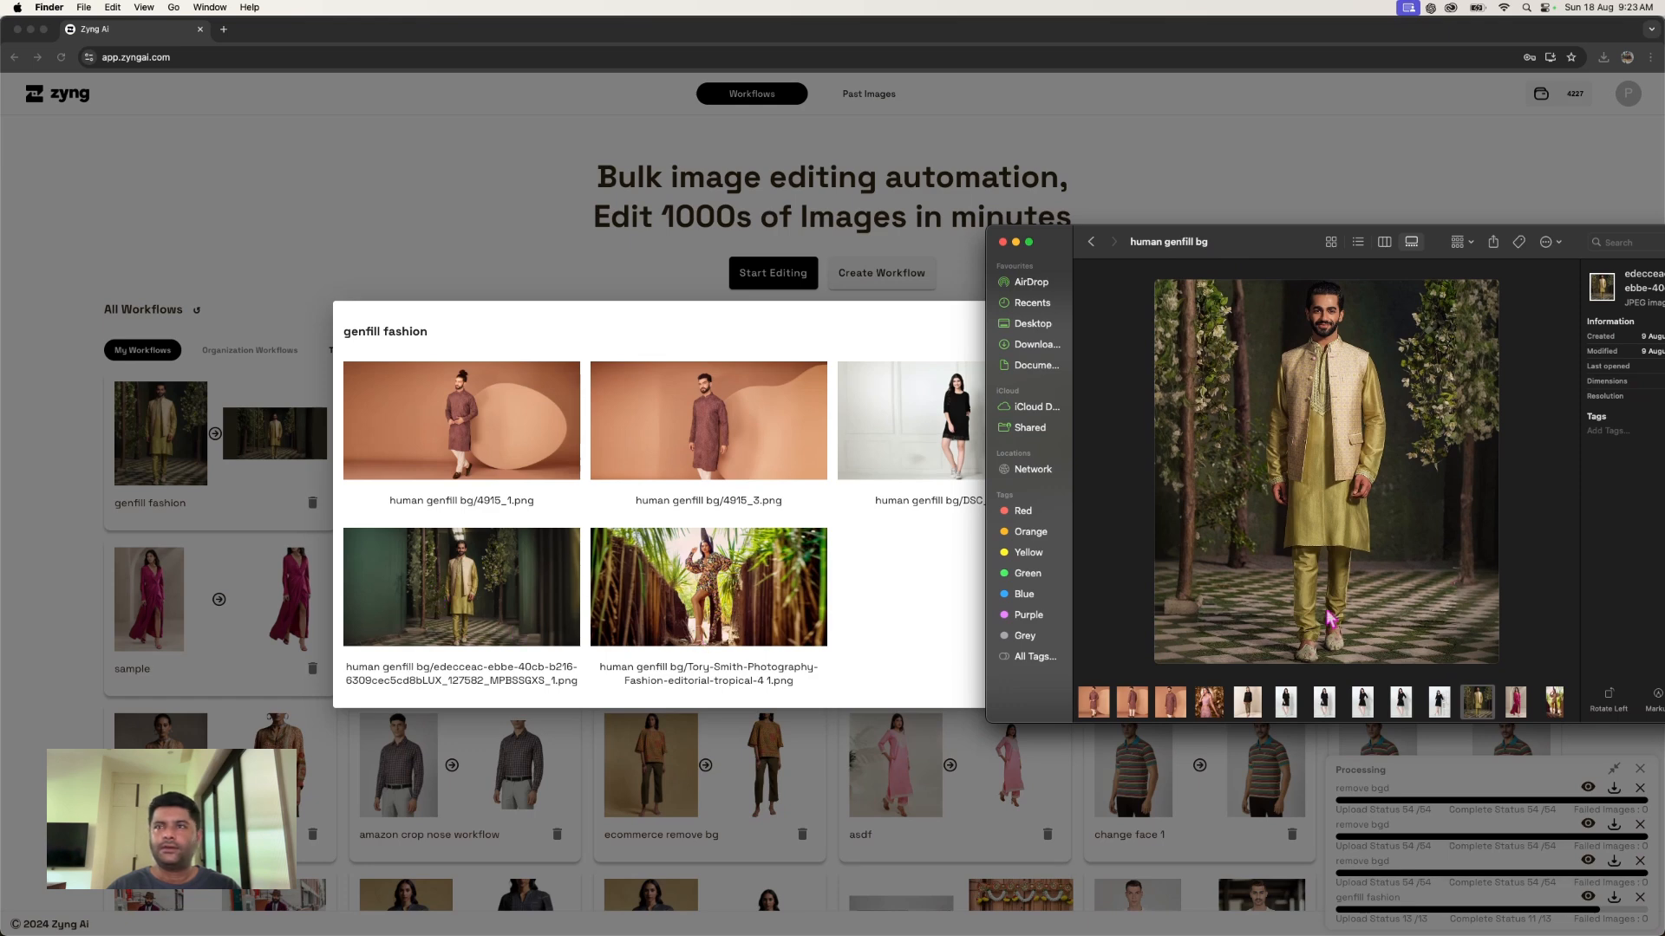
{"action": "left_click", "coordinate": [1551, 704]}
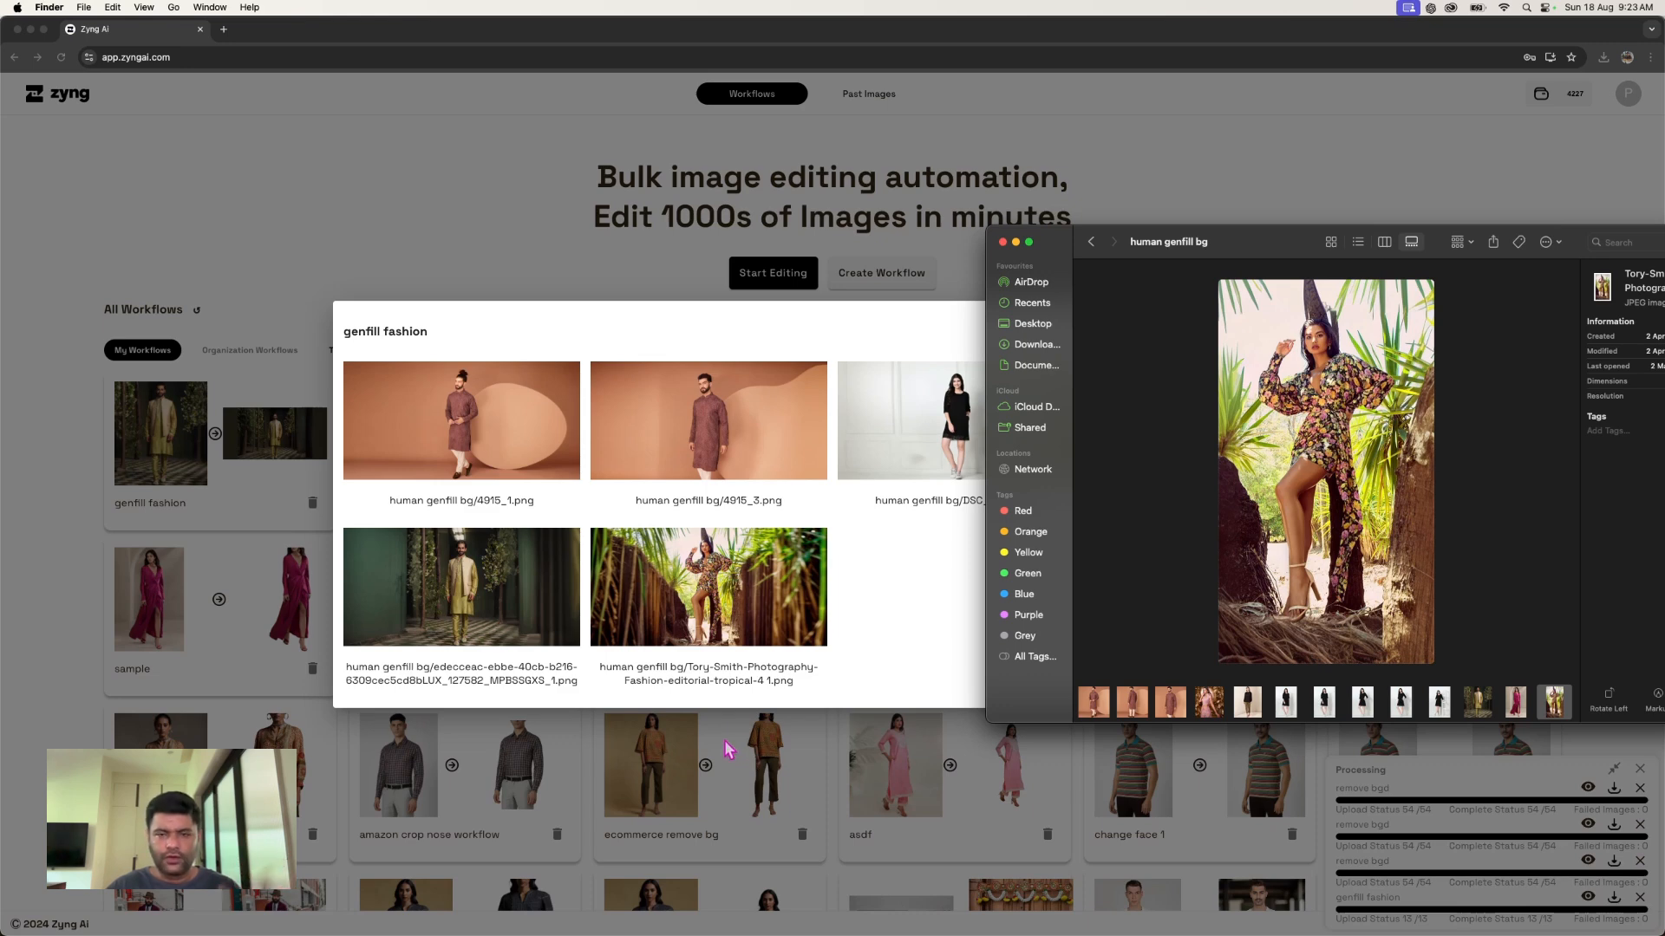
- Switch back to the genfill fashion results in Chrome and refresh them to load the remaining processed images
{"action": "left_click", "coordinate": [876, 344]}
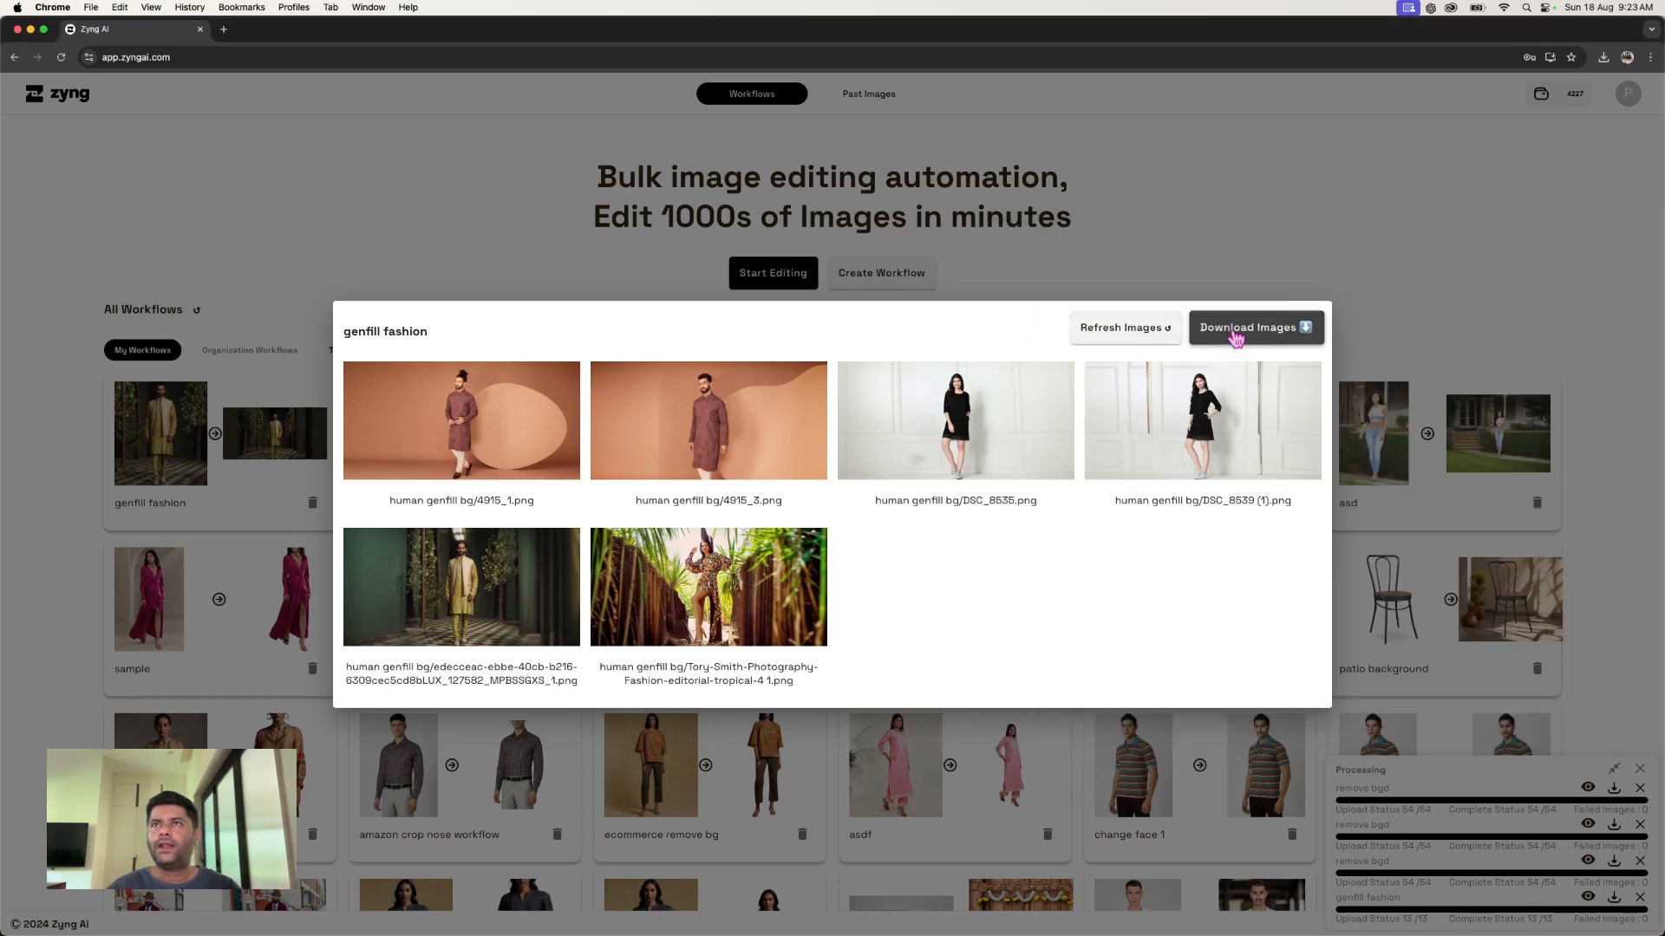
{"action": "left_click", "coordinate": [1141, 331]}
{"action": "left_click", "coordinate": [1126, 156]}
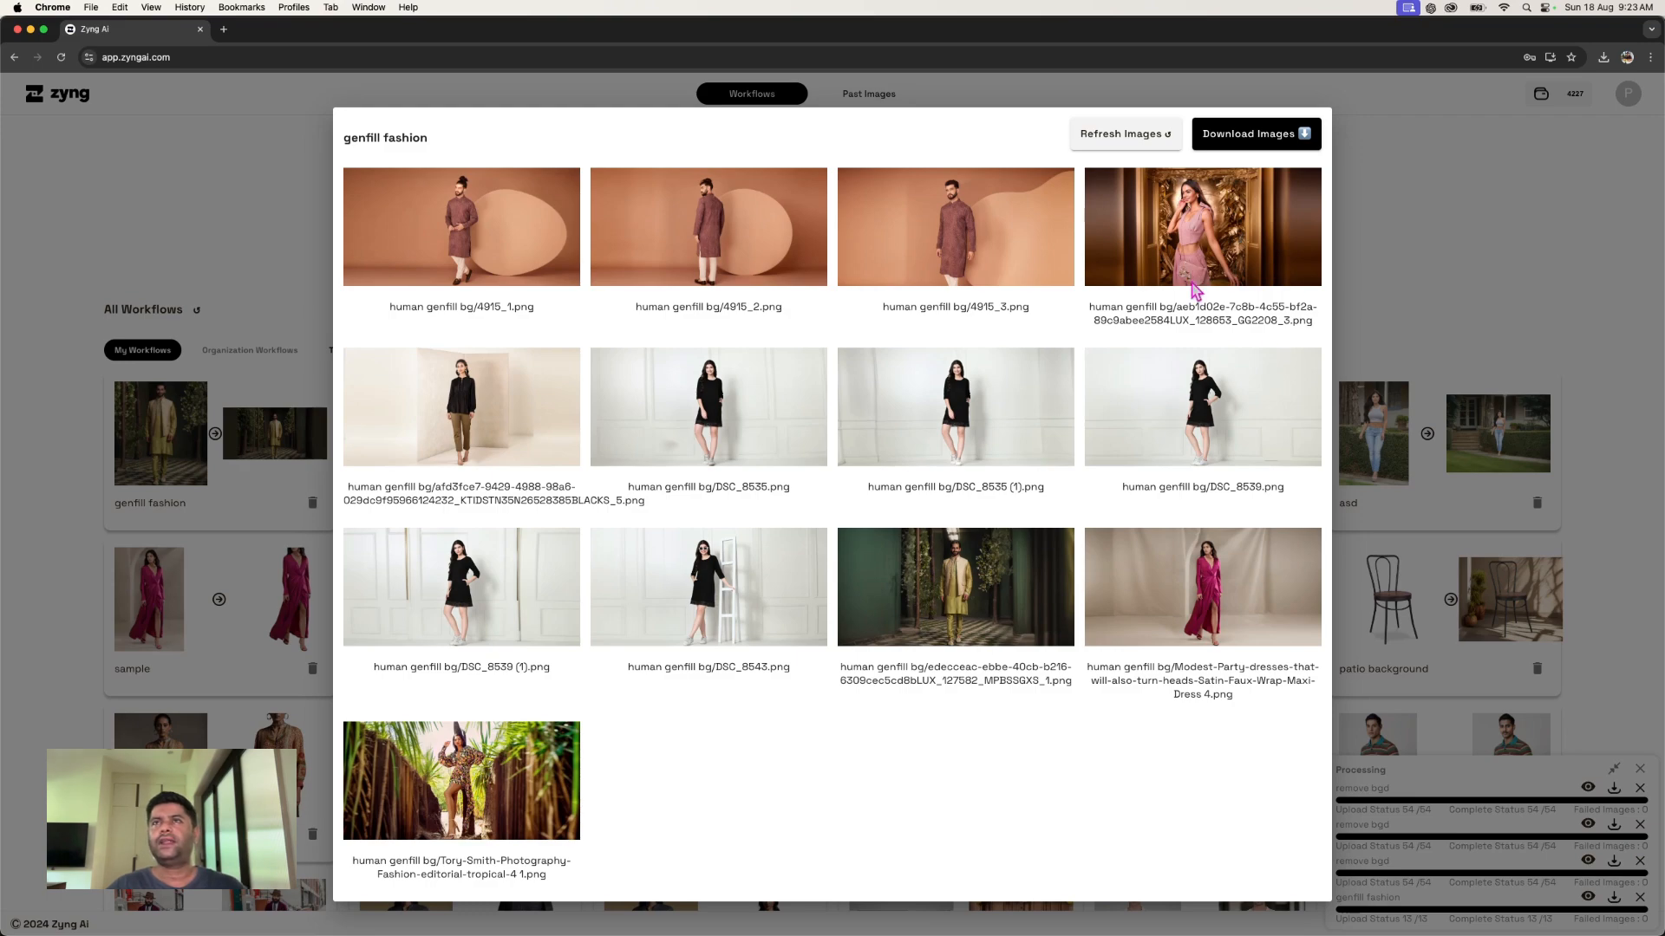
- Examine the extended backgrounds of the processed images up close, including the 4915 and DSC_85 series
{"action": "scroll", "coordinate": [1192, 283], "scroll_direction": "up", "scroll_amount": 5}
{"action": "scroll", "coordinate": [1191, 283], "scroll_direction": "up", "scroll_amount": 5}
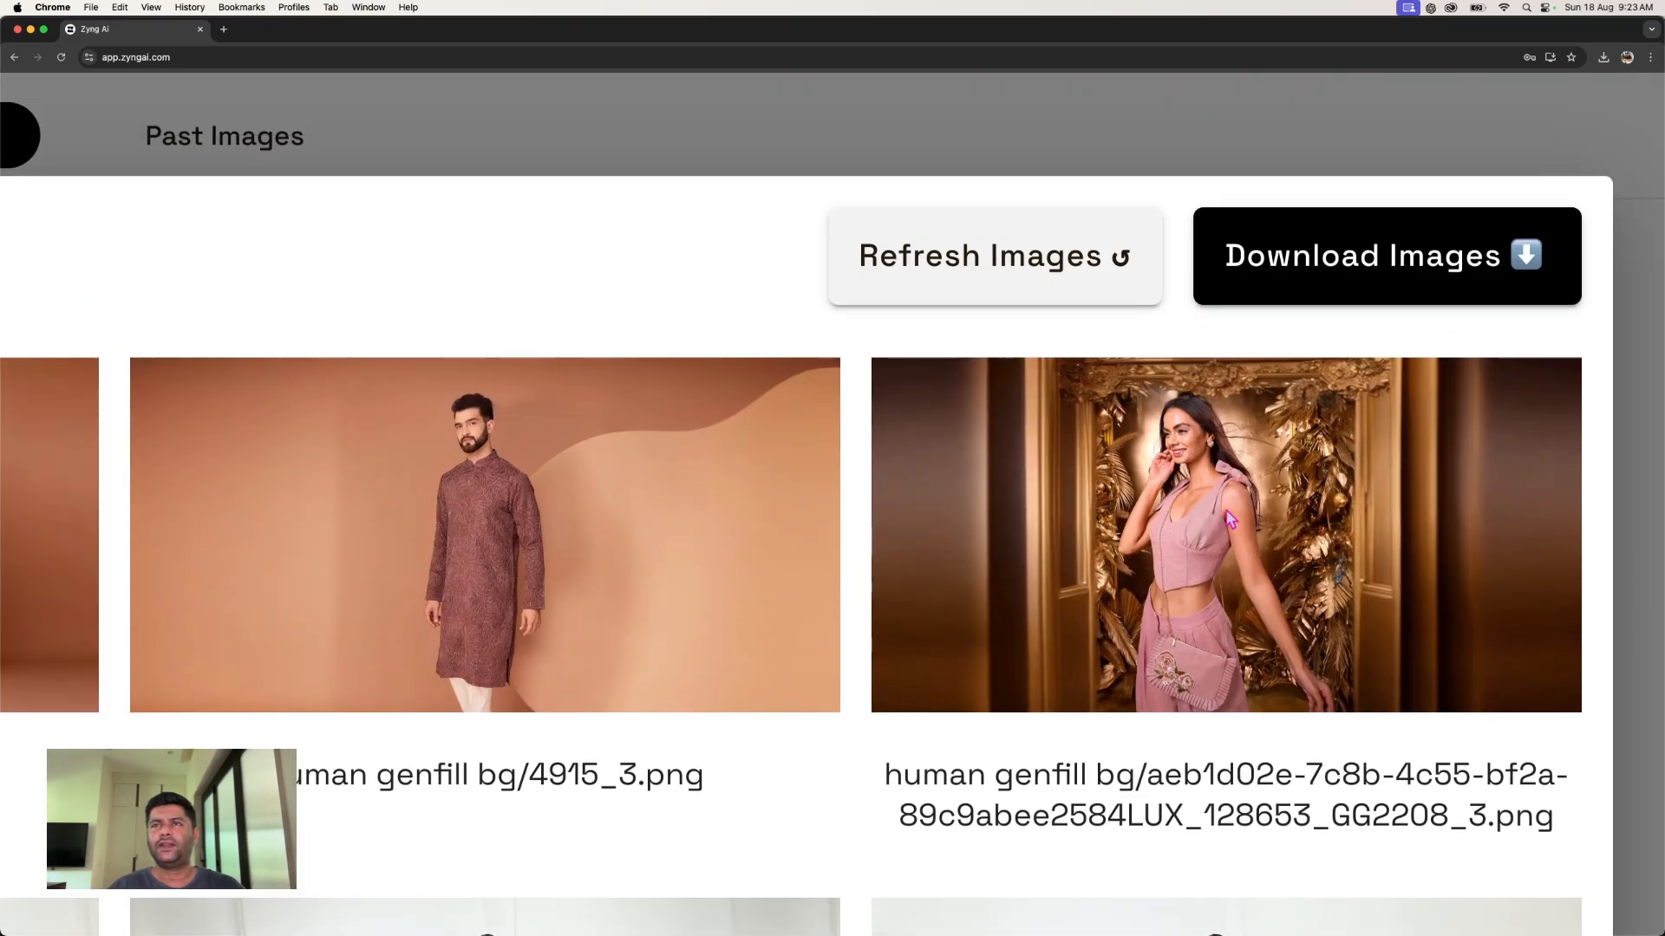
{"action": "scroll", "coordinate": [1229, 519], "scroll_direction": "down", "scroll_amount": 2}
{"action": "scroll", "coordinate": [1230, 519], "scroll_direction": "left", "scroll_amount": 8}
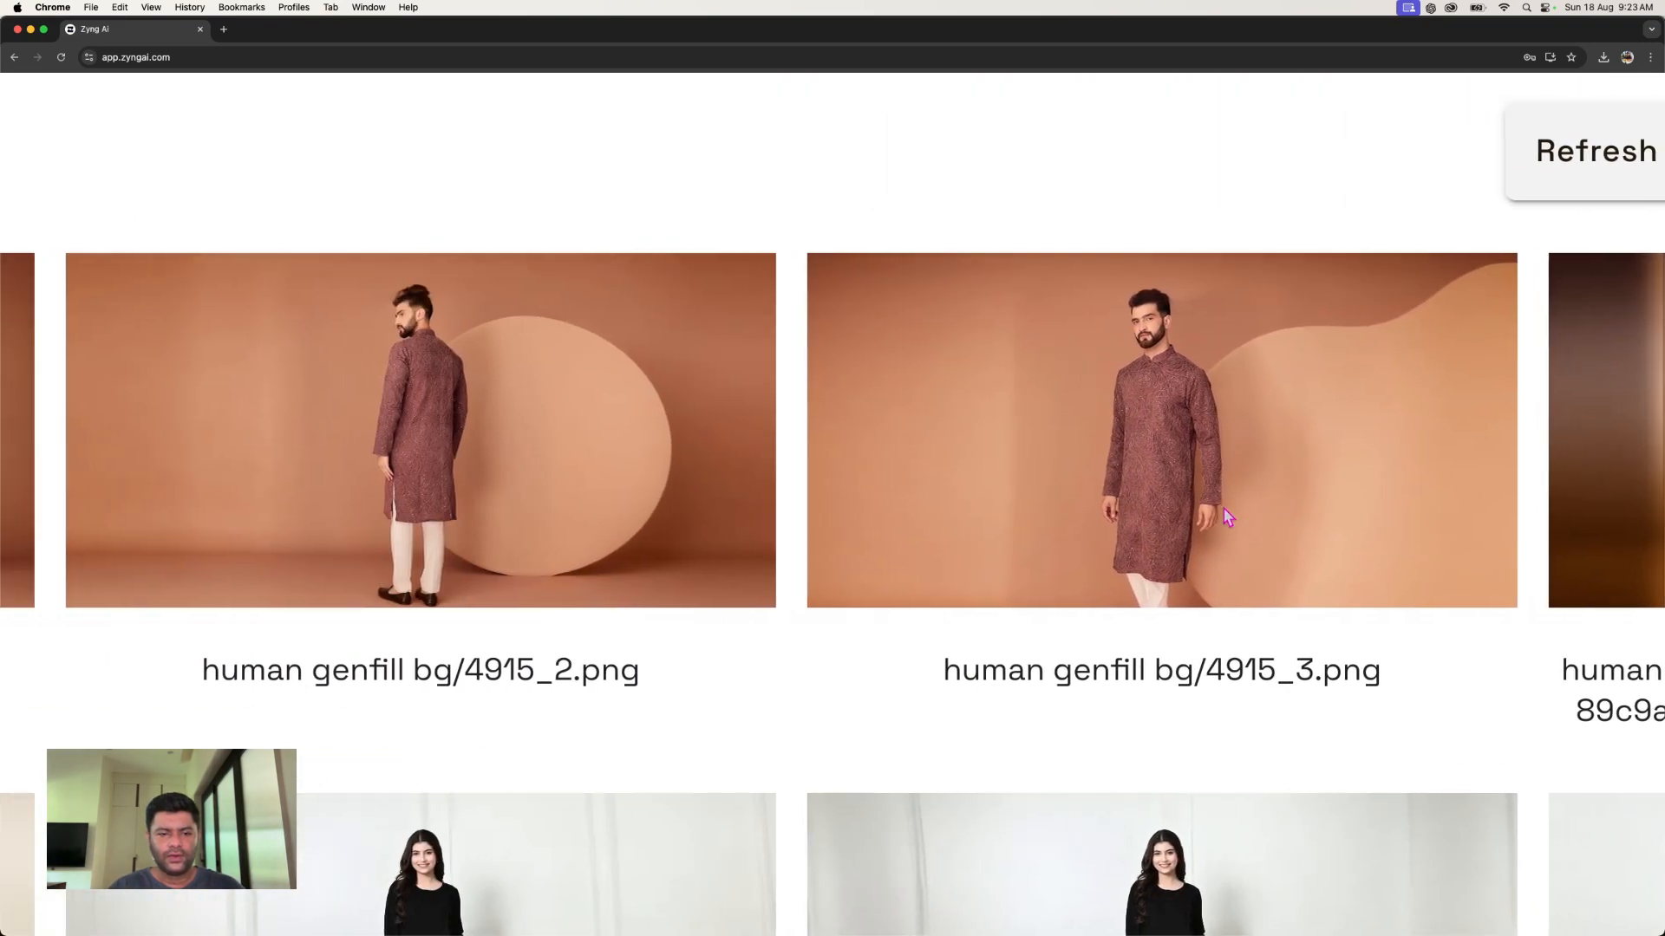
{"action": "scroll", "coordinate": [1229, 518], "scroll_direction": "left", "scroll_amount": 2}
{"action": "scroll", "coordinate": [1230, 518], "scroll_direction": "down", "scroll_amount": 5}
{"action": "scroll", "coordinate": [1230, 517], "scroll_direction": "right", "scroll_amount": 5}
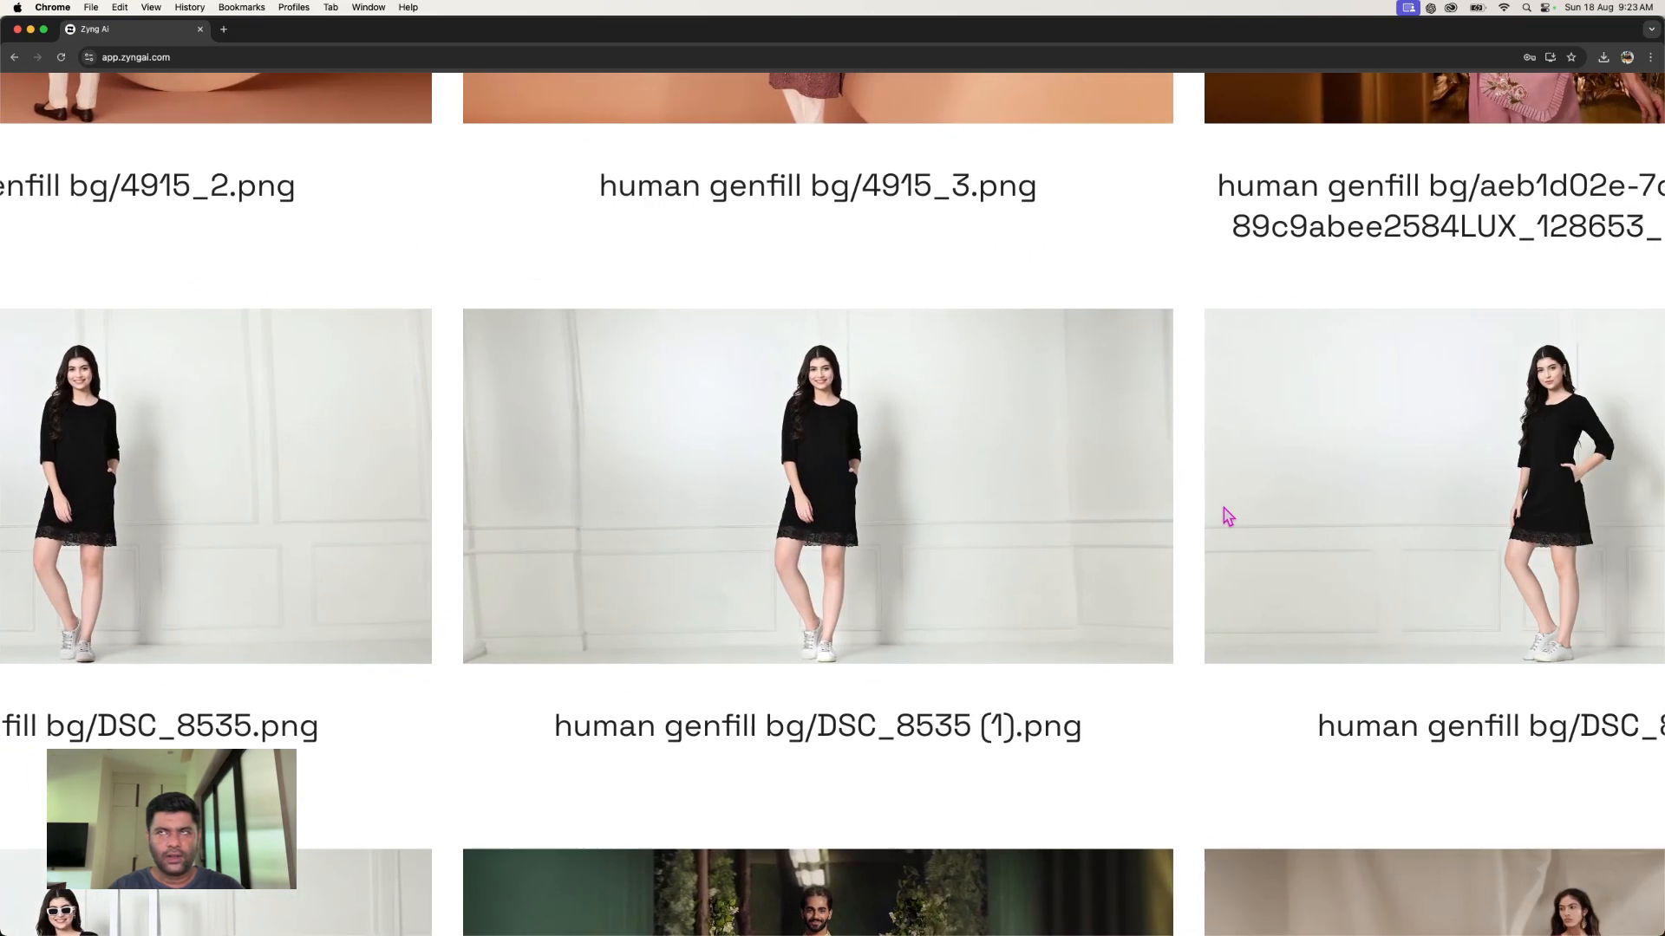
{"action": "scroll", "coordinate": [1229, 517], "scroll_direction": "right", "scroll_amount": 7}
{"action": "scroll", "coordinate": [1229, 517], "scroll_direction": "left", "scroll_amount": 5}
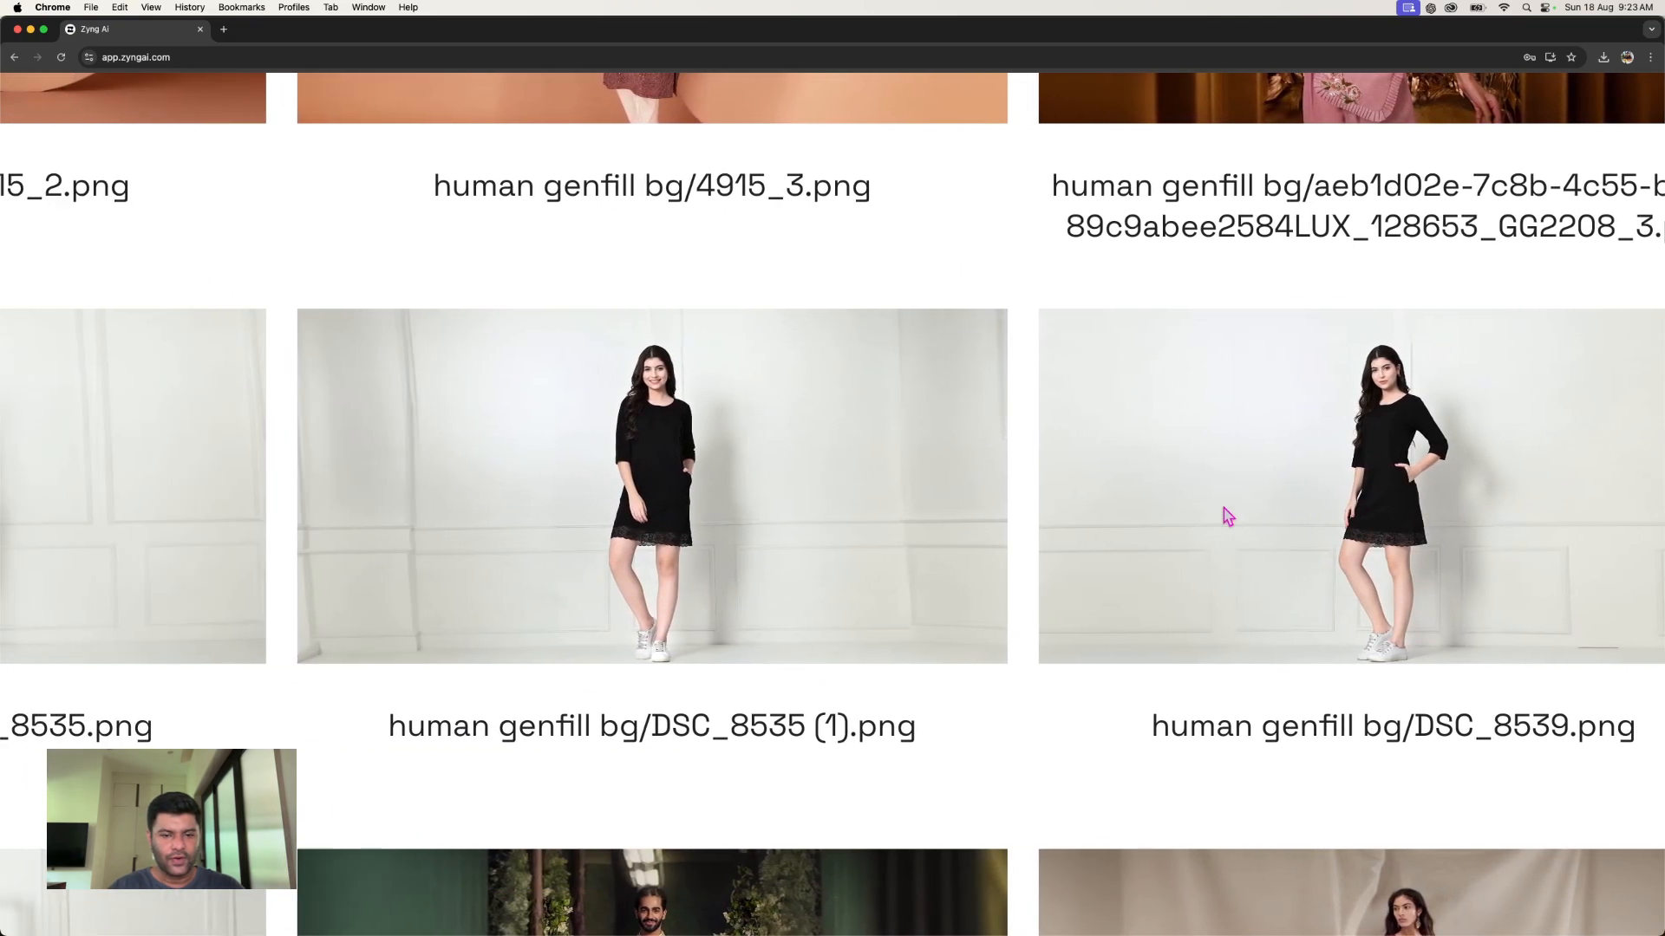
{"action": "scroll", "coordinate": [1229, 517], "scroll_direction": "left", "scroll_amount": 8}
{"action": "scroll", "coordinate": [1229, 517], "scroll_direction": "up", "scroll_amount": 5}
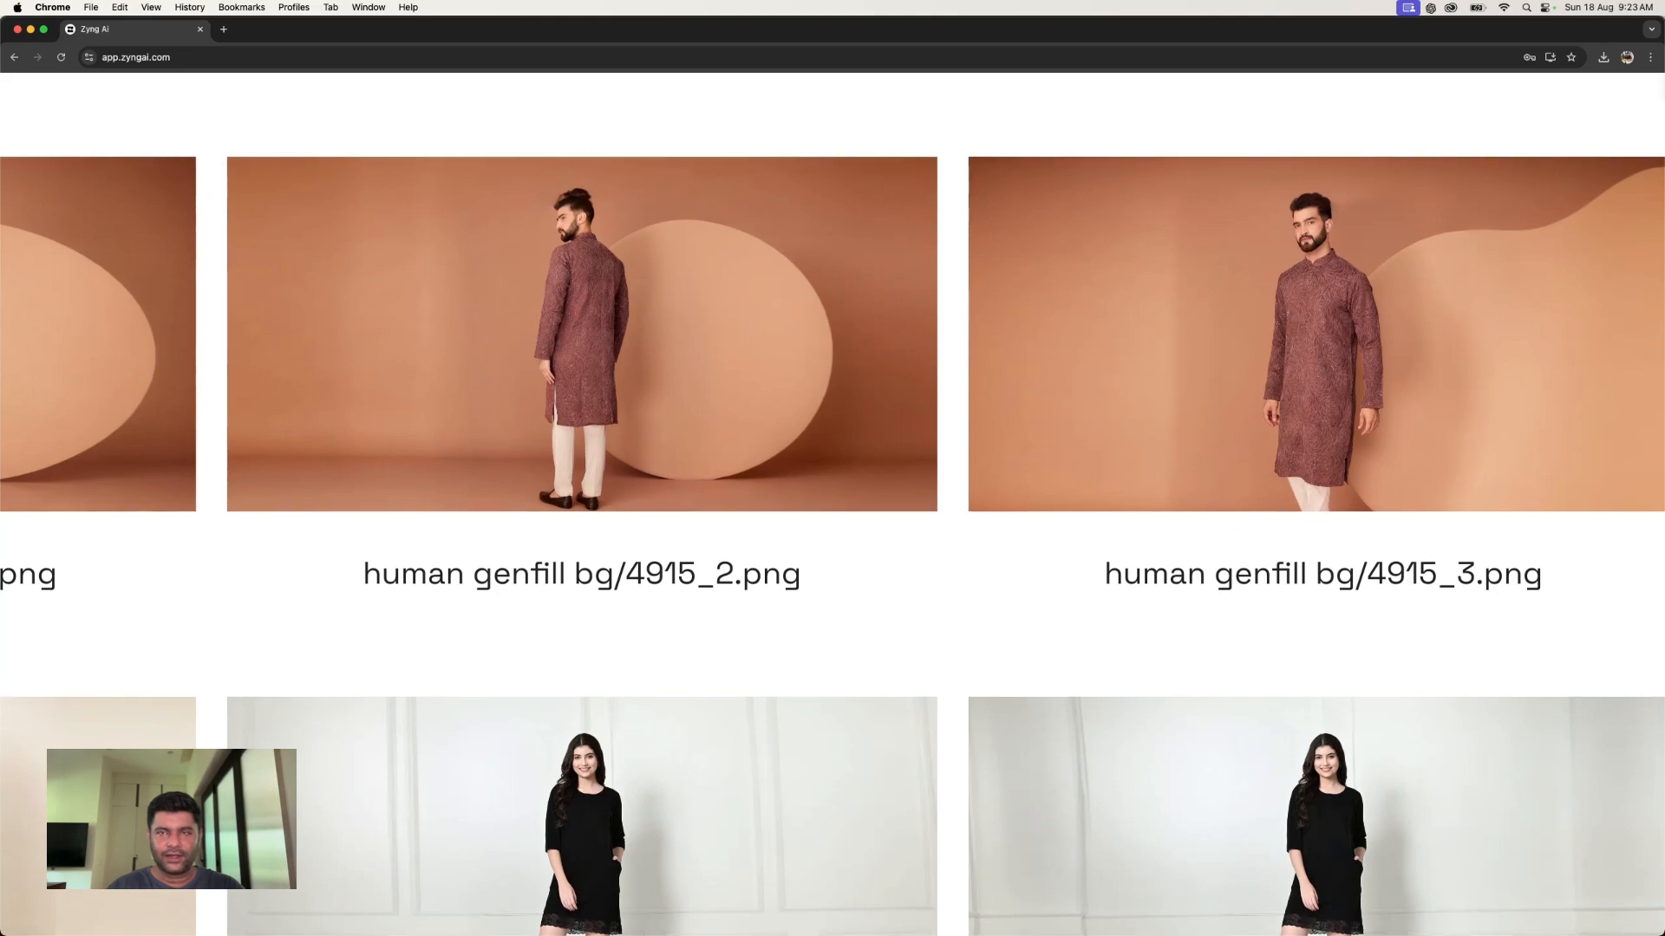
{"action": "key", "text": "ctrl+Up"}
{"action": "left_click_drag", "start_coordinate": [1309, 70], "coordinate": [1198, 399]}
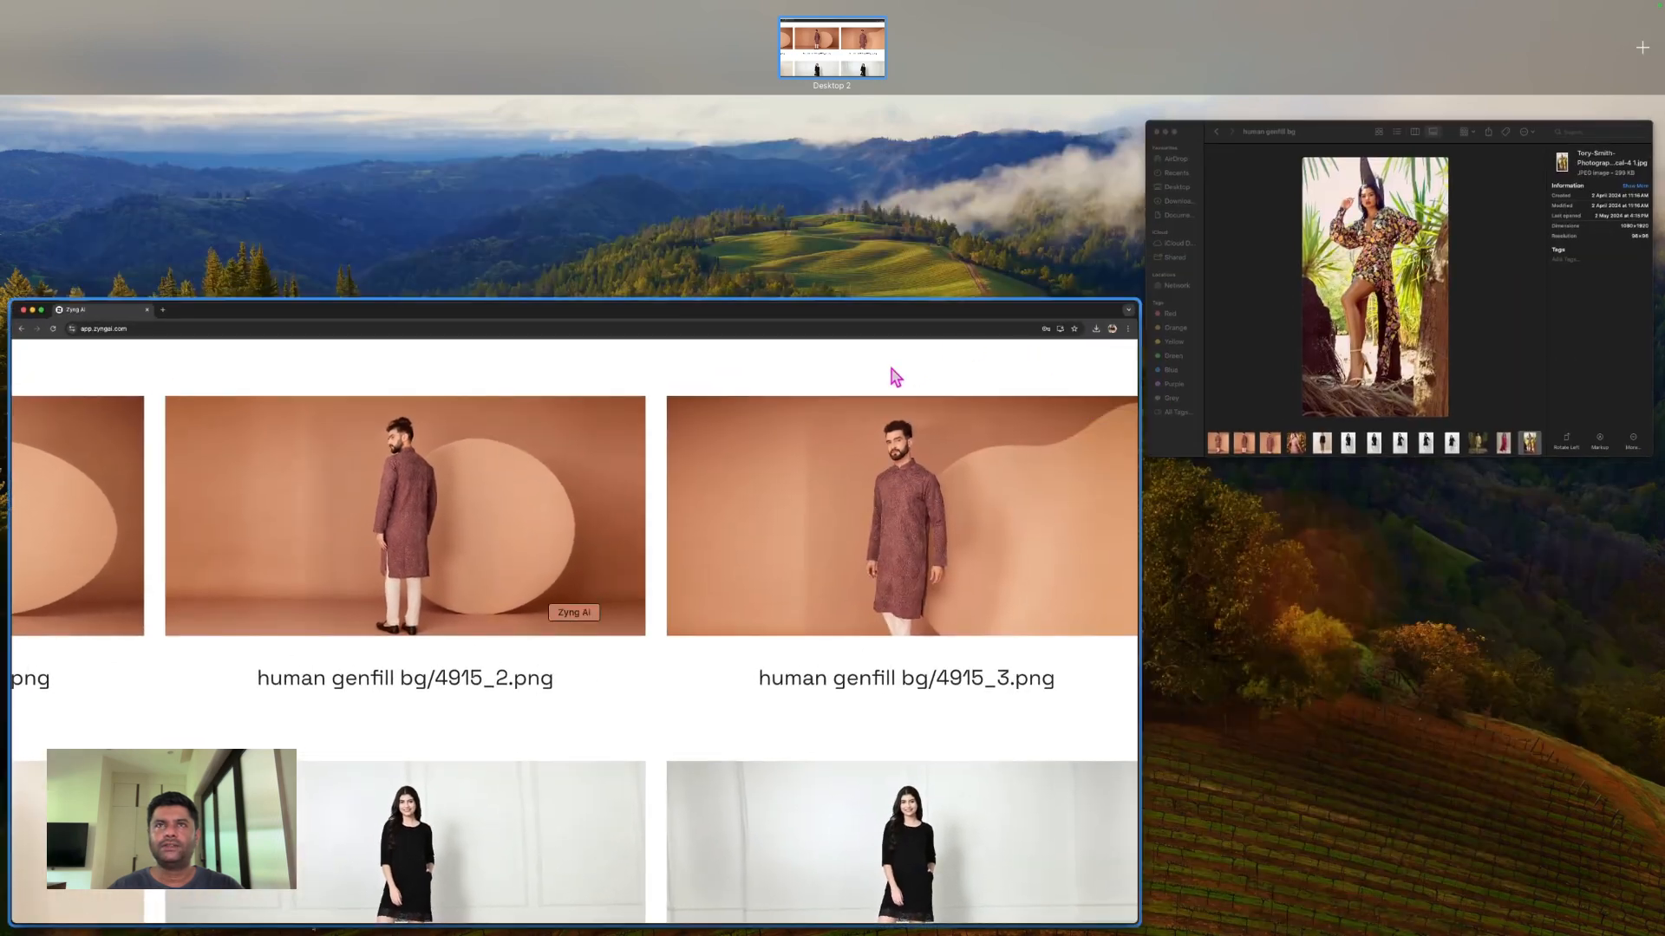
{"action": "left_click", "coordinate": [892, 370]}
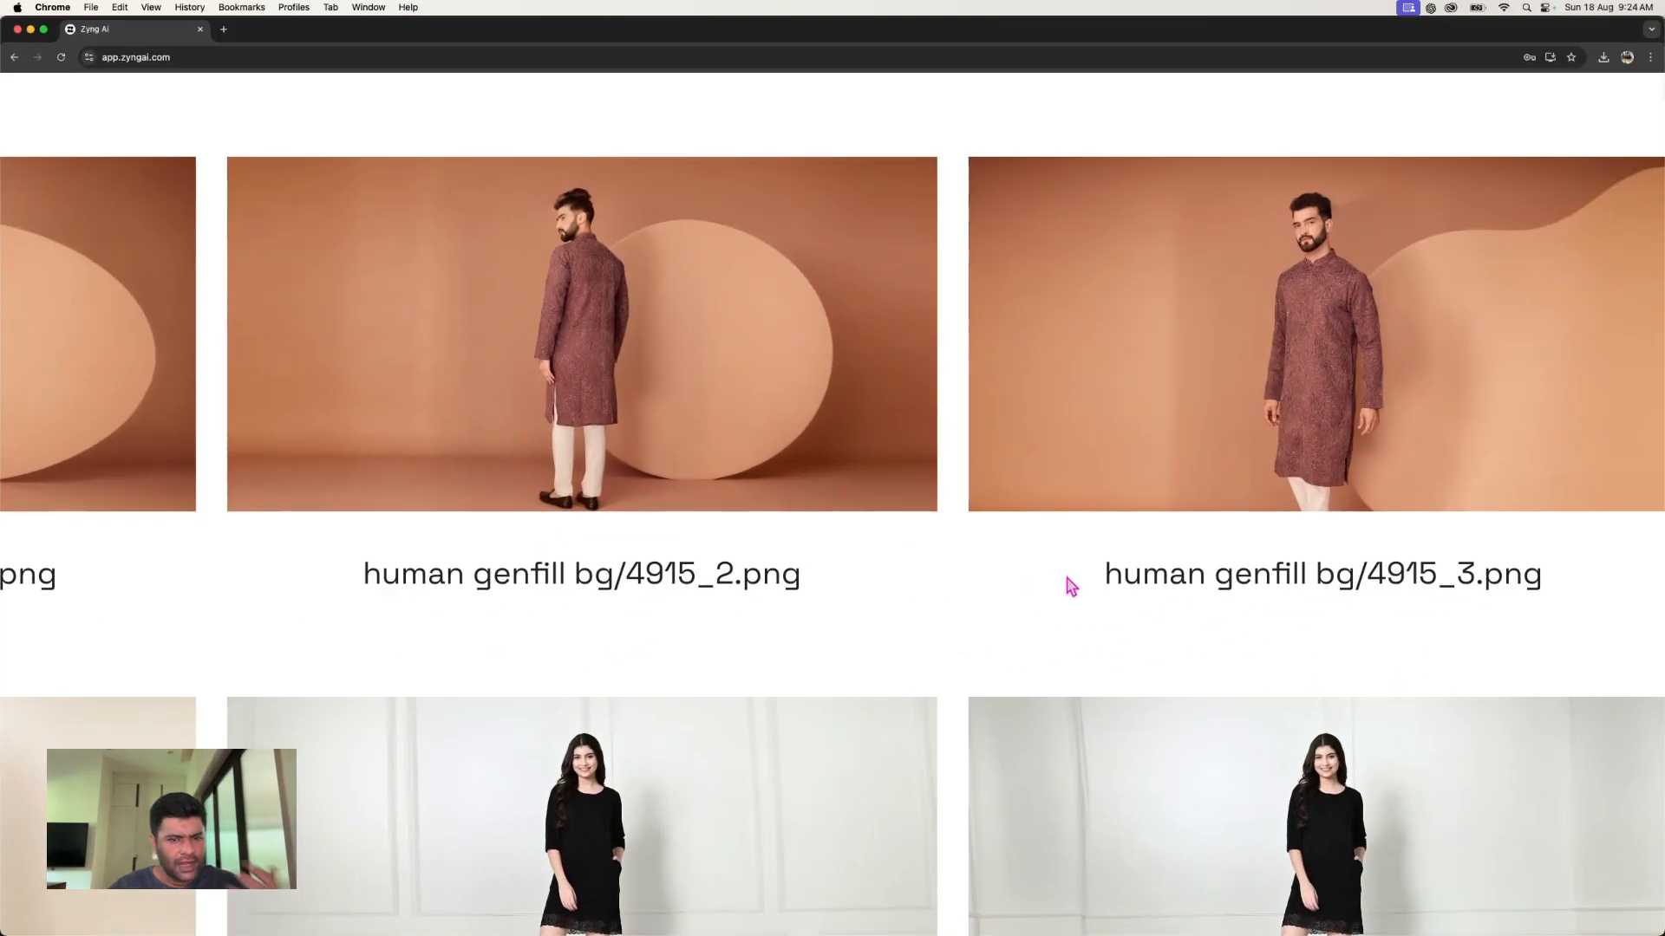
{"action": "scroll", "coordinate": [1067, 584], "scroll_direction": "down", "scroll_amount": 10}
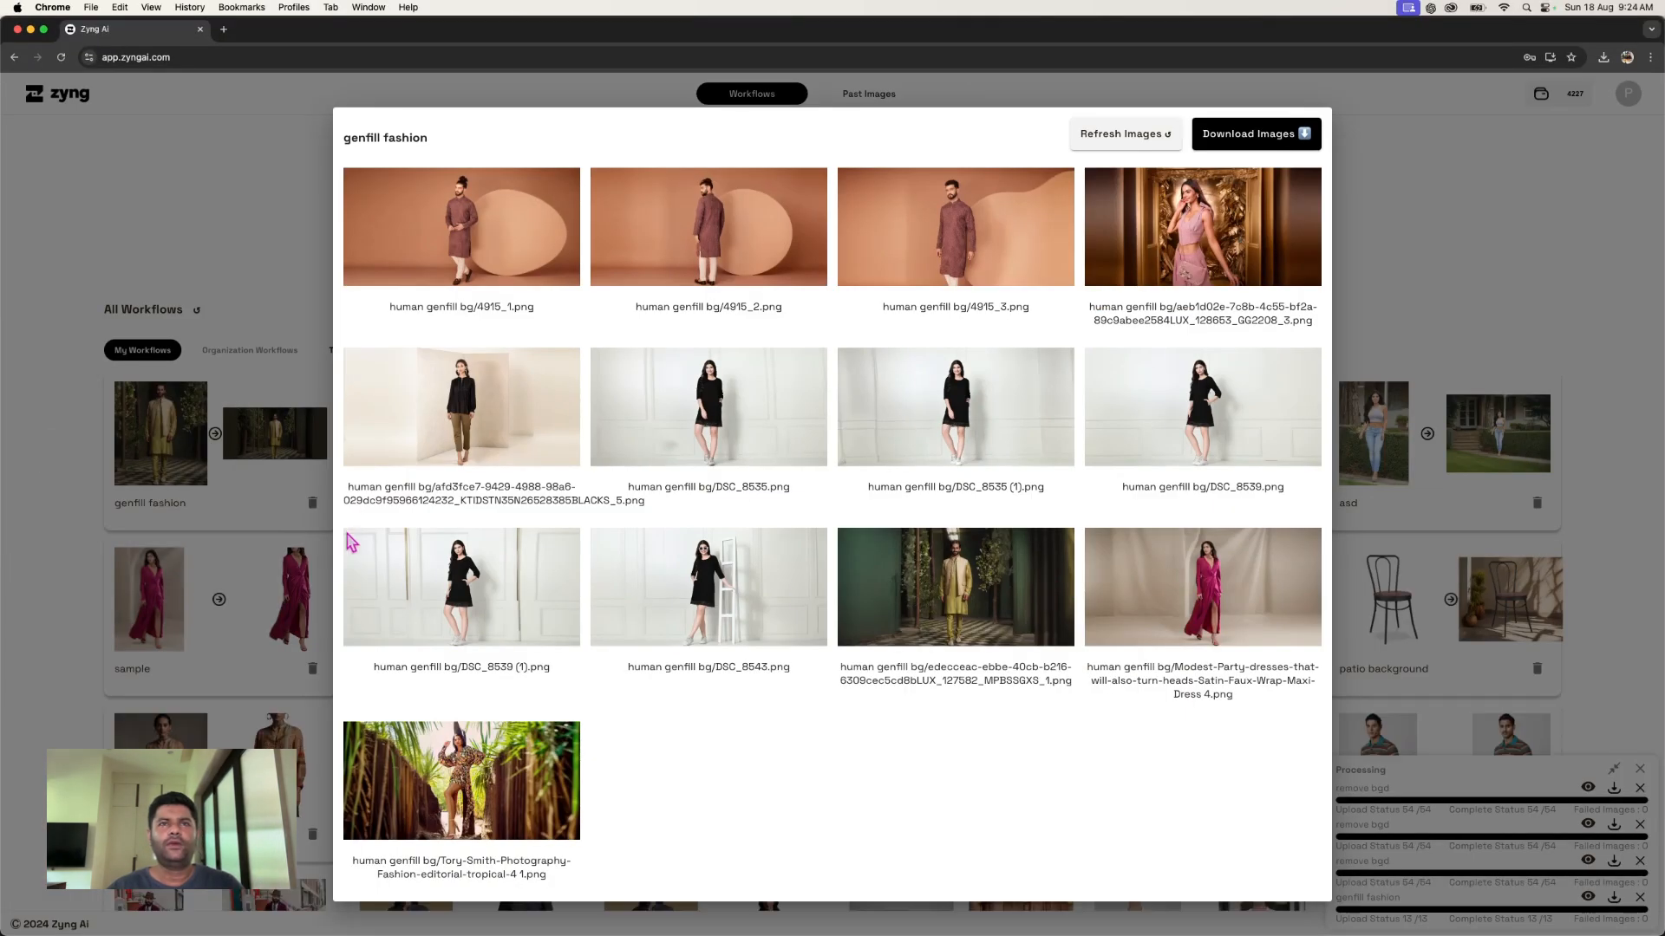